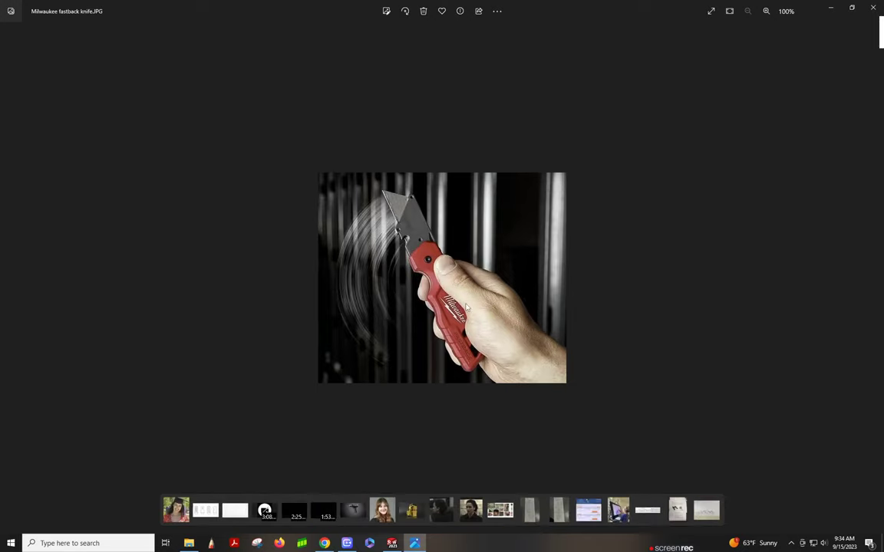
- Examine the Milwaukee fastback knife photo enlarged, and switch to the knife part in SOLIDWORKS
left_click(766, 11)
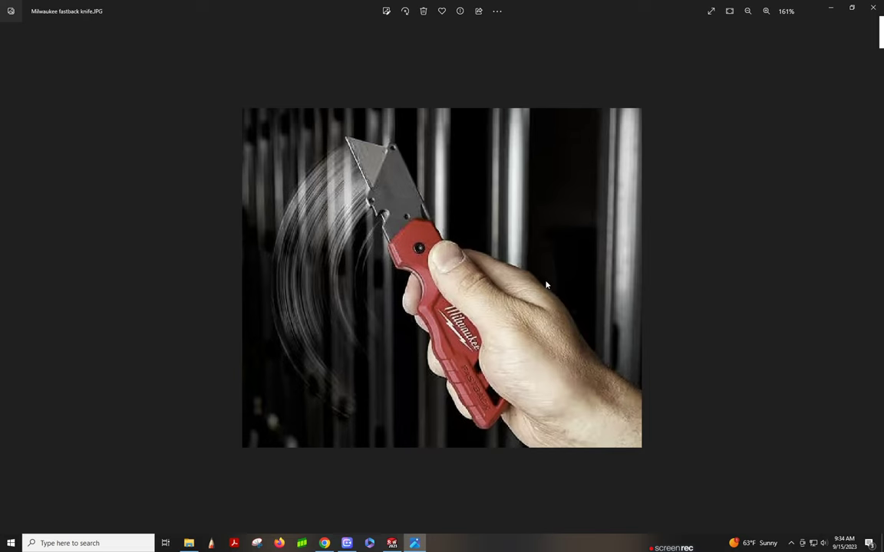
mouse_move(836, 13)
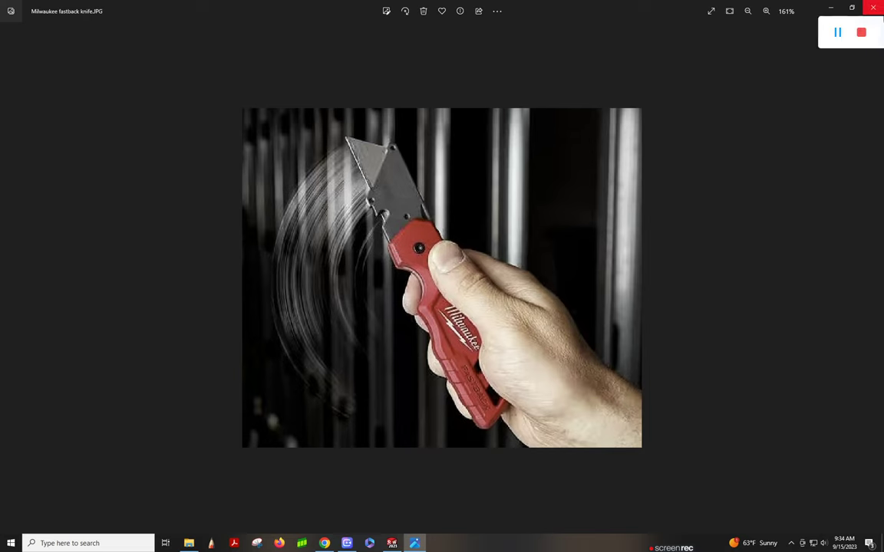
left_click(831, 11)
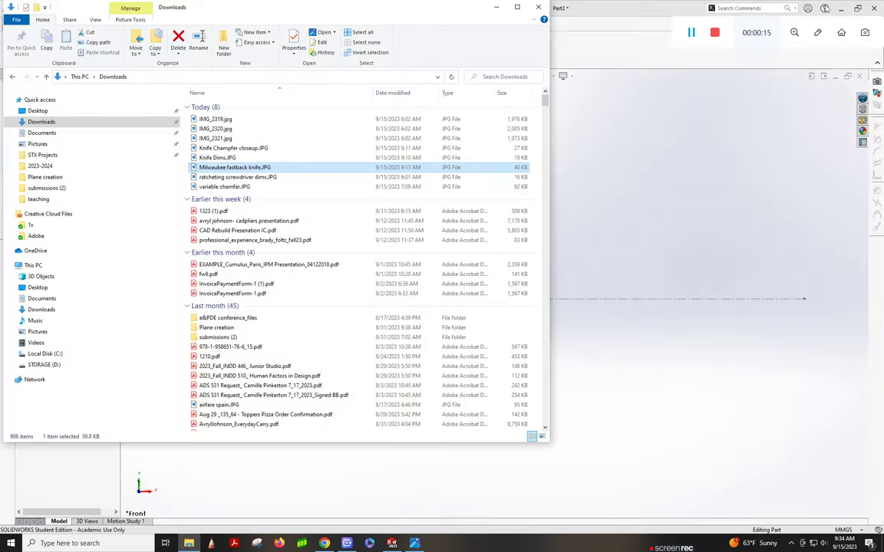
left_click(496, 8)
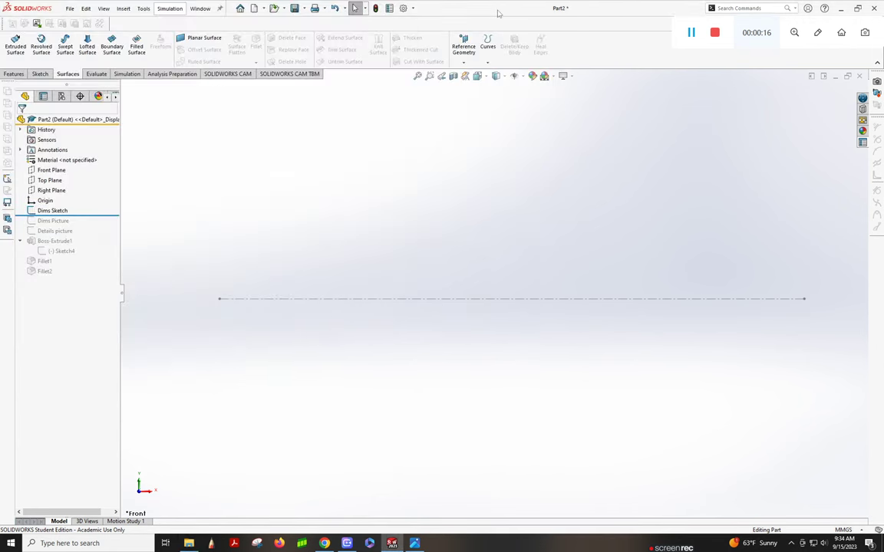
- Open Dims Sketch to review the dimensioned centreline, and exit the sketch
right_click(41, 211)
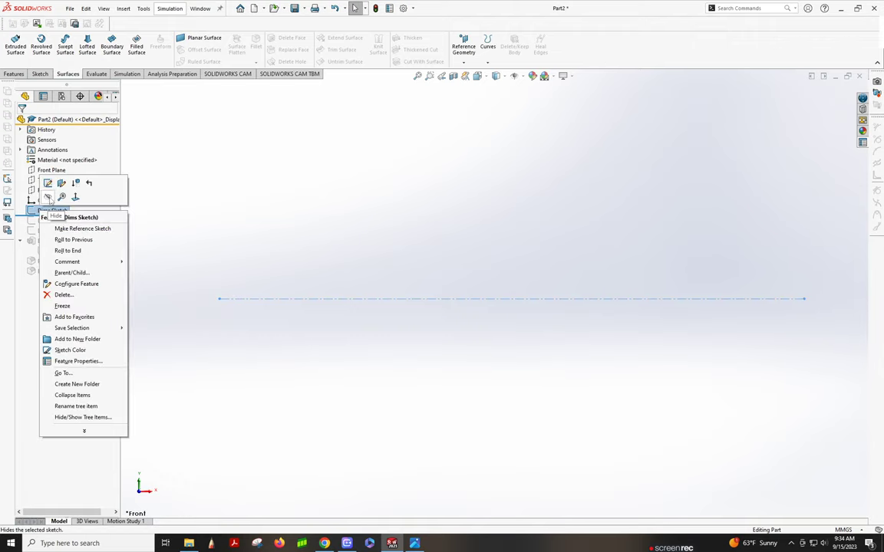
left_click(48, 184)
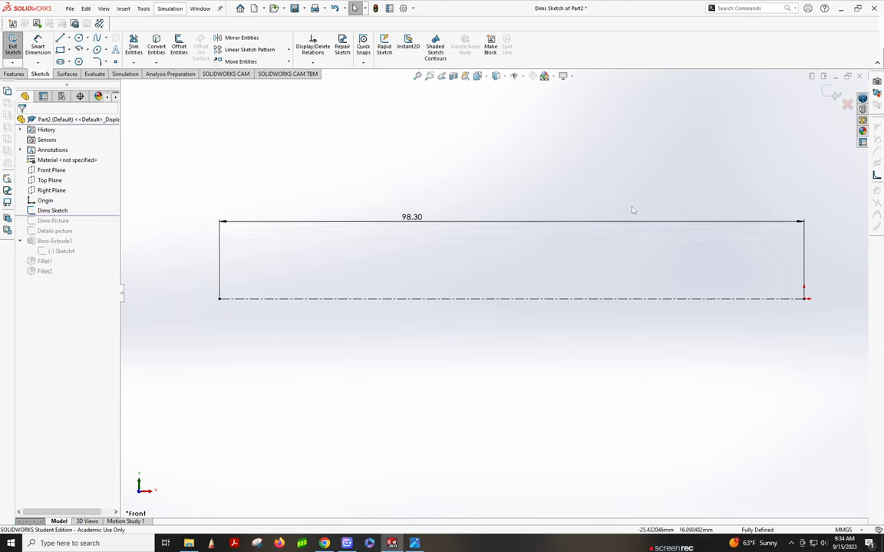
left_click(831, 94)
- Roll the model forward past Dims Picture, and show the picture for review before hiding it again
left_click_drag(83, 217, 65, 223)
right_click(64, 223)
left_click(70, 204)
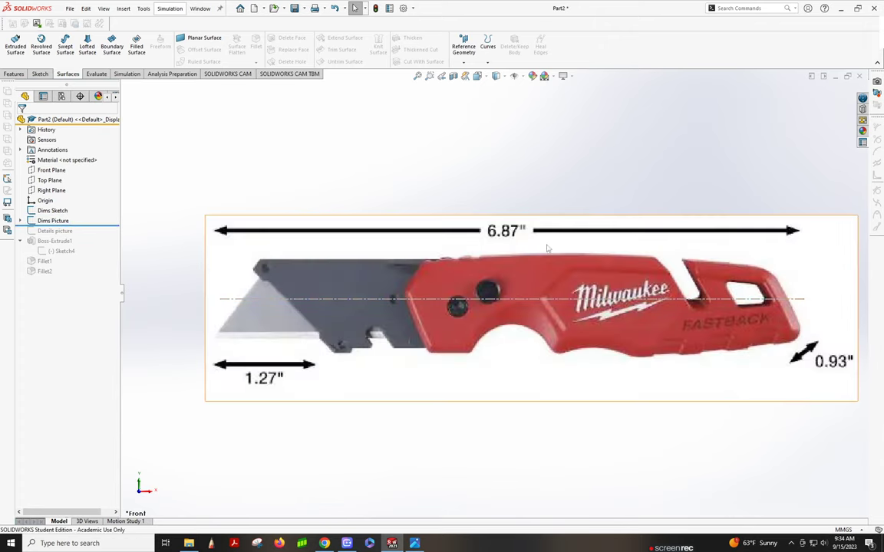
right_click(48, 221)
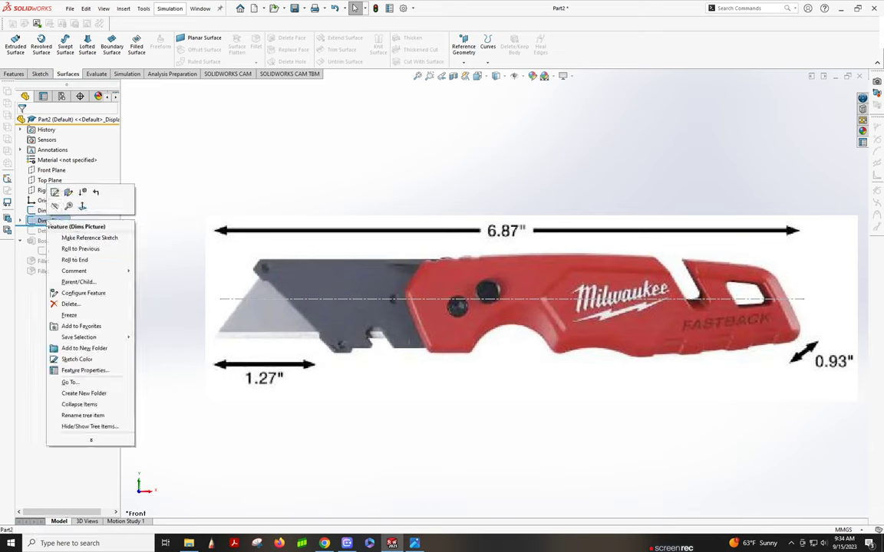
left_click(54, 207)
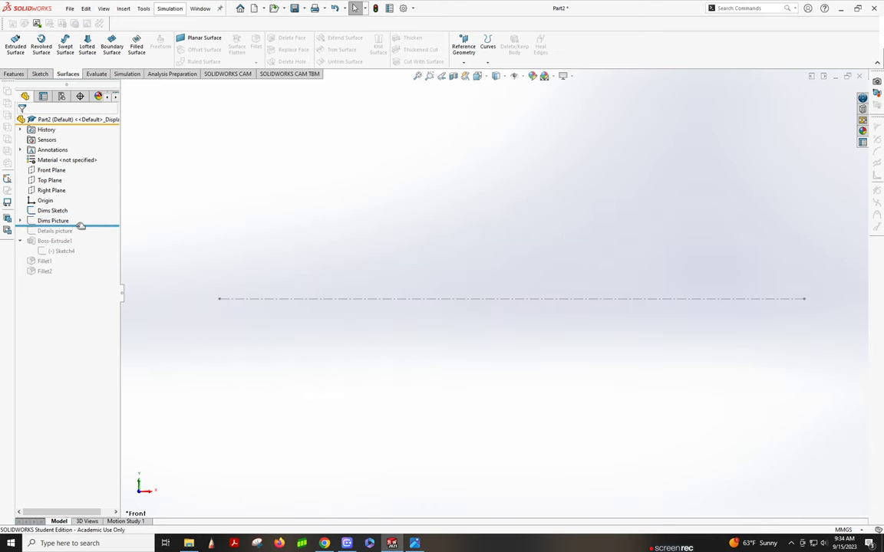
- Roll the model history forward through Details picture, Boss-Extrude1, Fillet1 and Fillet2
left_click_drag(80, 225, 77, 234)
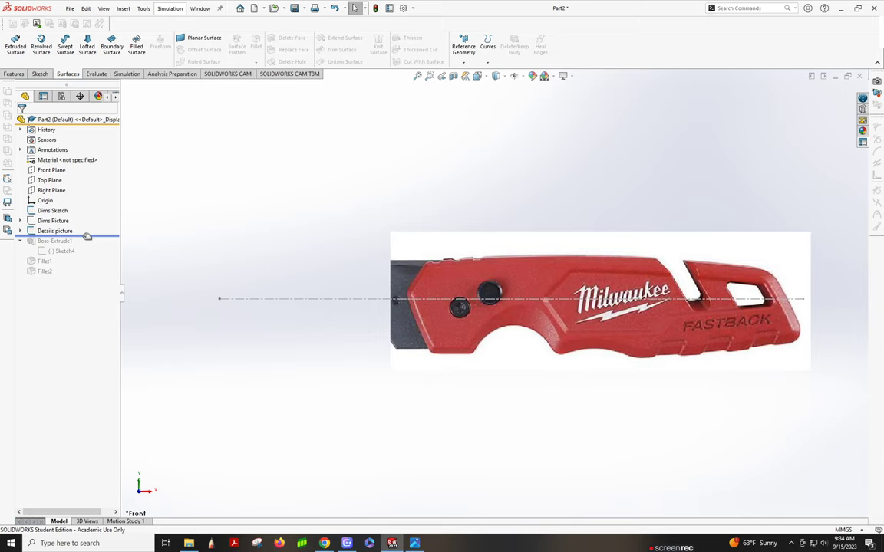
left_click_drag(87, 236, 86, 257)
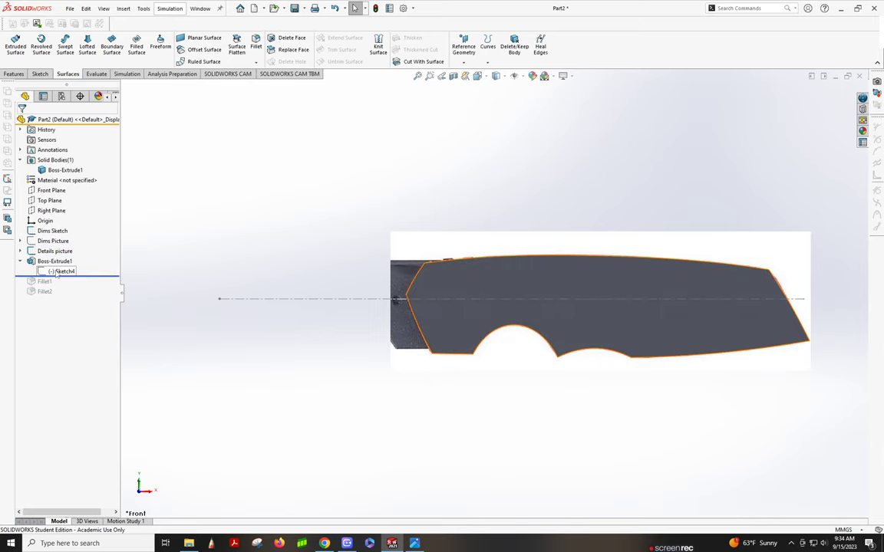
mouse_move(553, 264)
middle_mouse_down()
mouse_move(621, 410)
mouse_move(568, 279)
mouse_move(528, 265)
mouse_move(540, 268)
middle_mouse_up()
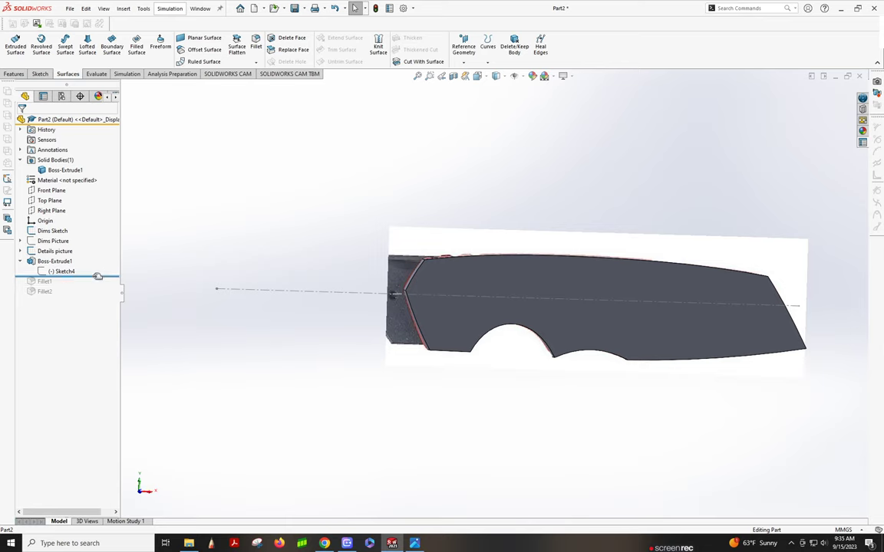
mouse_move(98, 276)
left_mouse_down()
mouse_move(99, 286)
mouse_move(71, 297)
left_mouse_up()
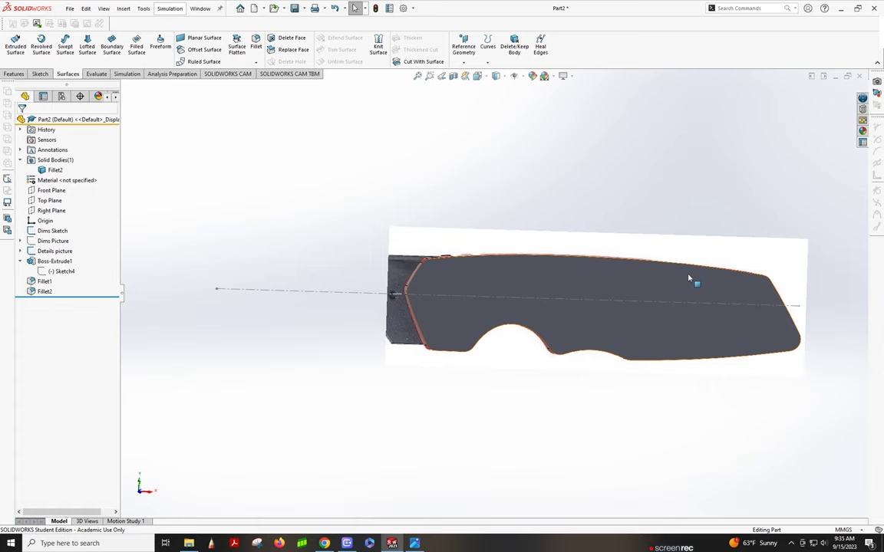
- Inspect the filleted handle body and its outer edges from several angles
scroll(668, 276, "up", 2)
middle_click_drag(648, 272, 647, 388)
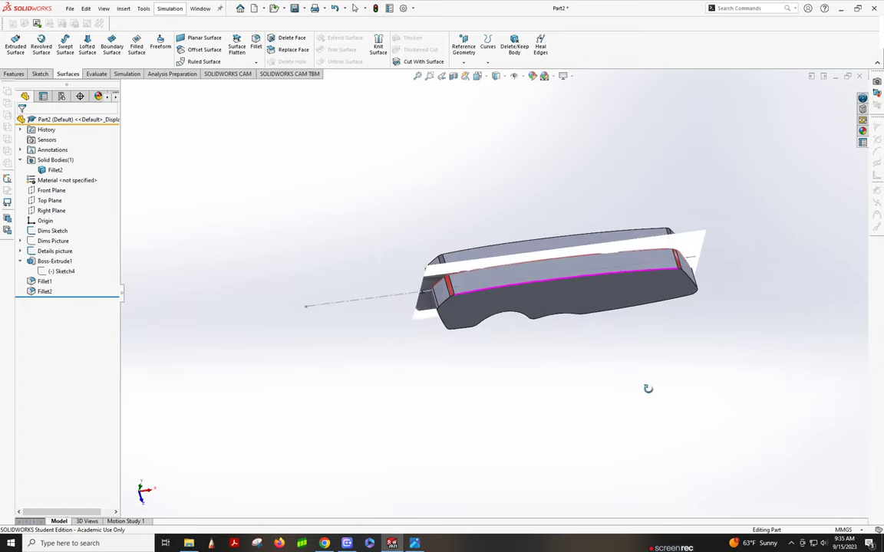
scroll(559, 271, "down", 3)
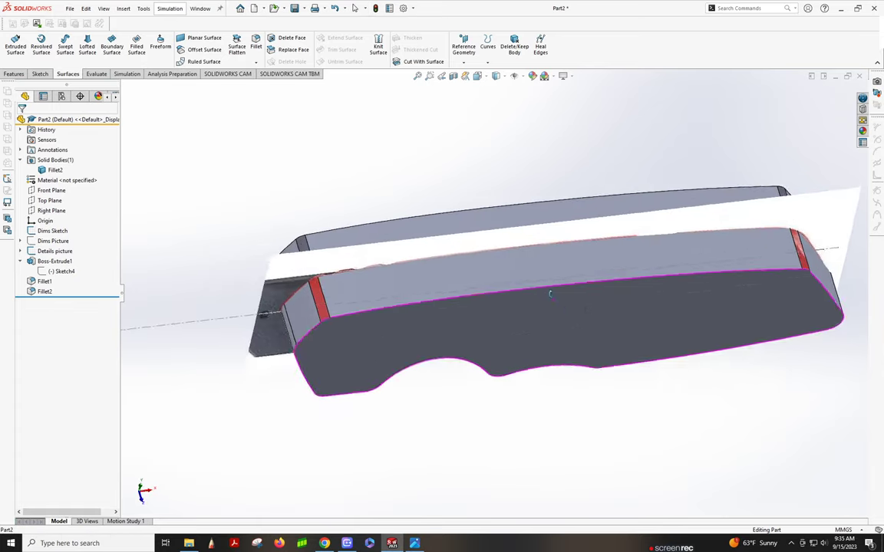
middle_click_drag(549, 292, 546, 250)
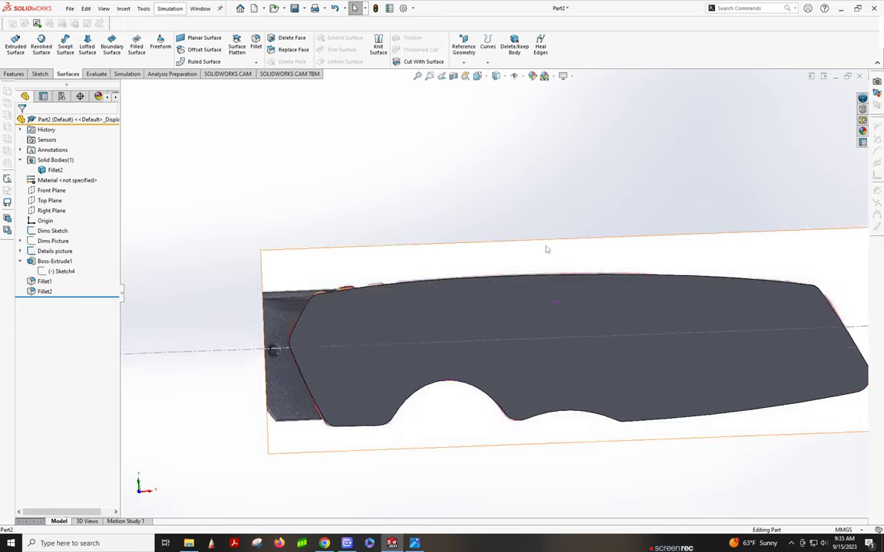
scroll(546, 250, "up", 3)
scroll(587, 339, "down", 2)
middle_click_drag(591, 337, 620, 361)
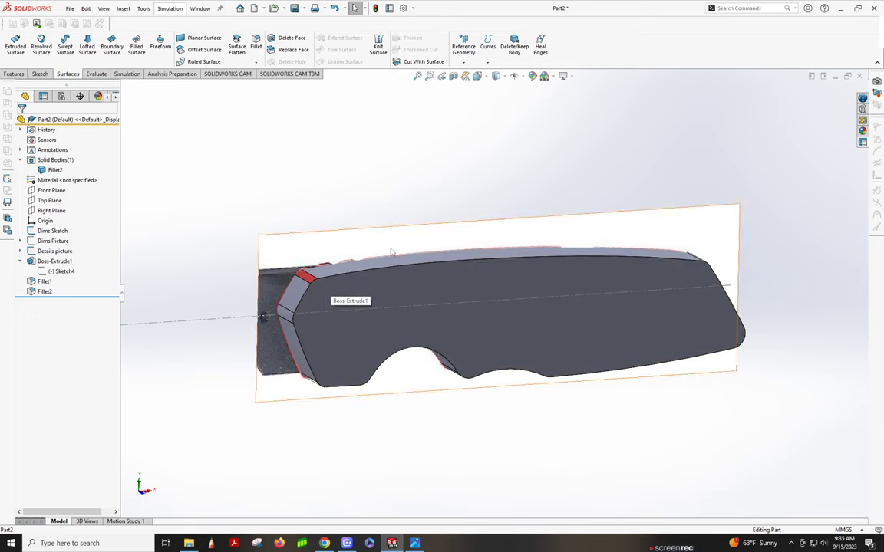
- Set up a reference plane from the handle's large flat side face, flipped into the body with a 1 mm offset
left_click(463, 62)
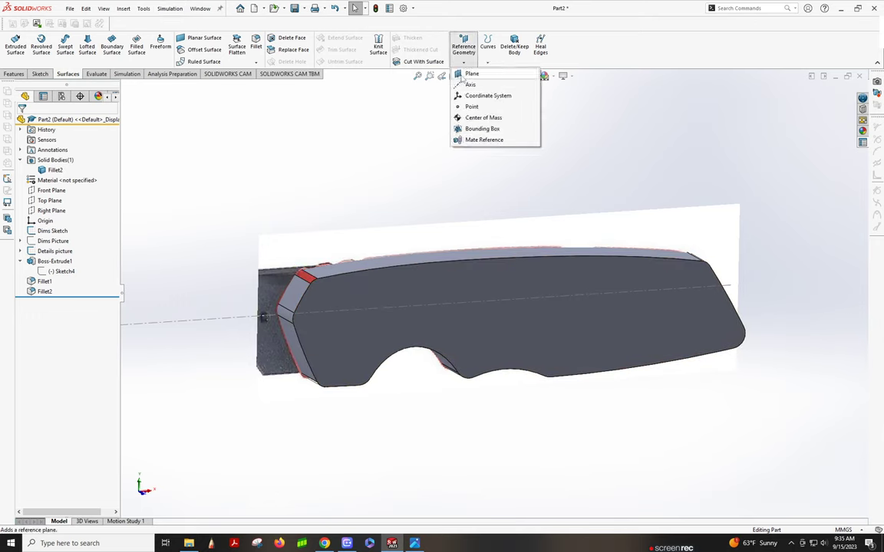
left_click(469, 74)
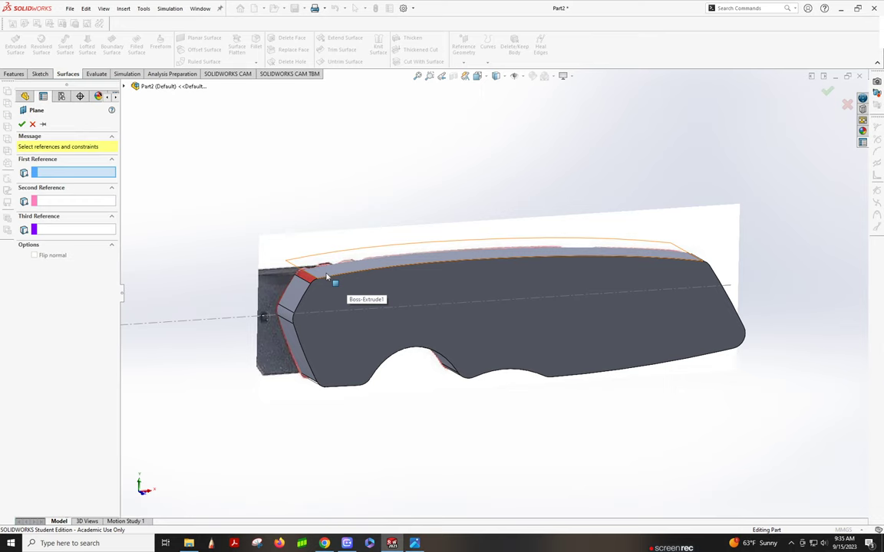
left_click(367, 289)
middle_click_drag(414, 305, 465, 375)
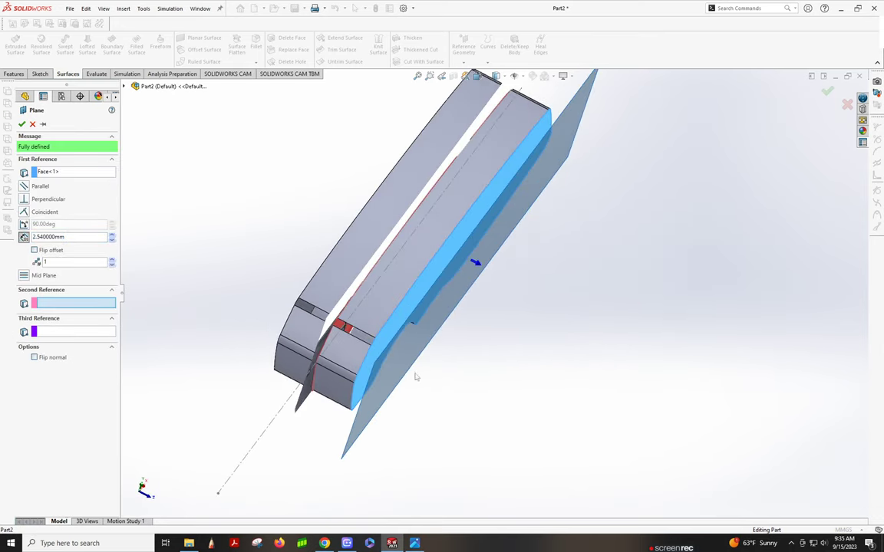
double_click(67, 238)
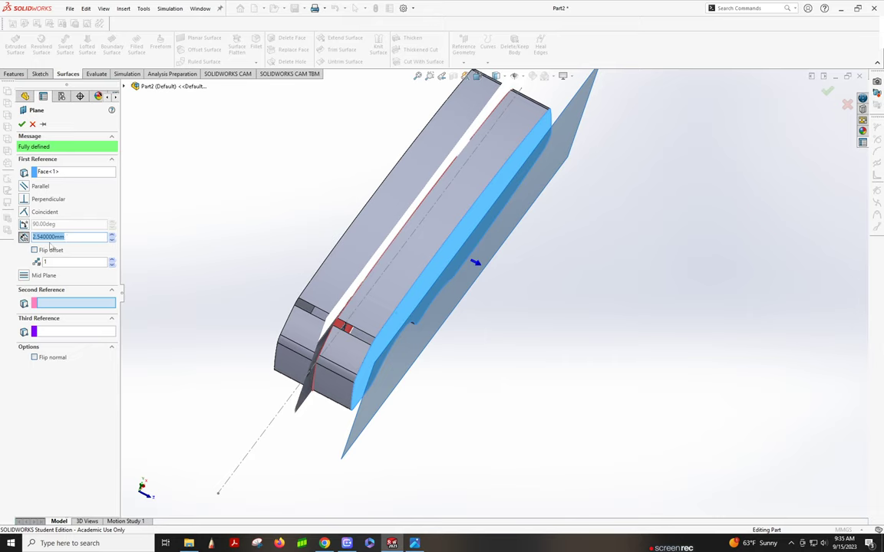
left_click(35, 251)
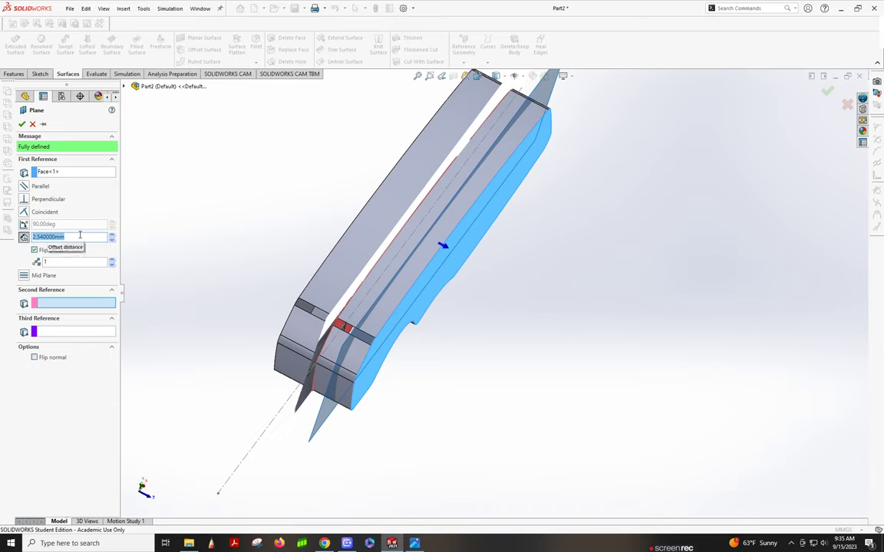
type("1")
key("Return")
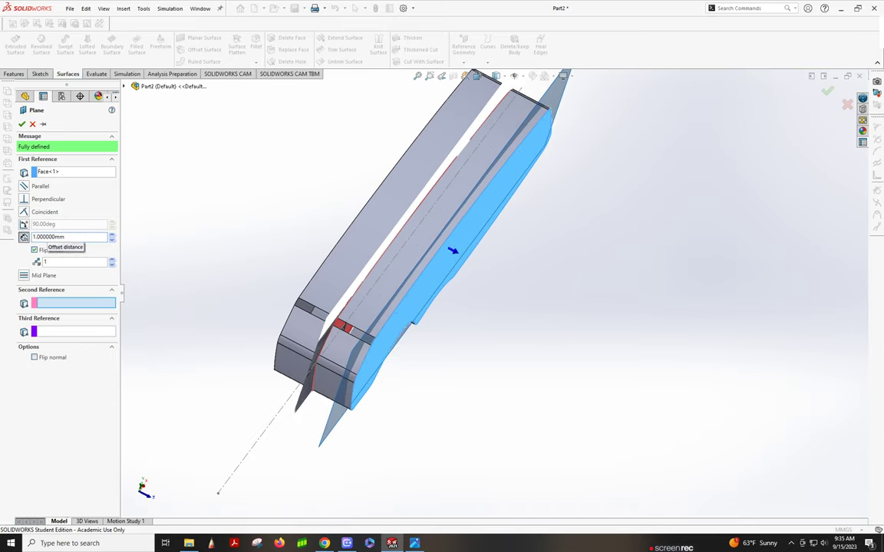
- Set the plane's offset to 0.75 mm and create the plane
left_click(88, 236)
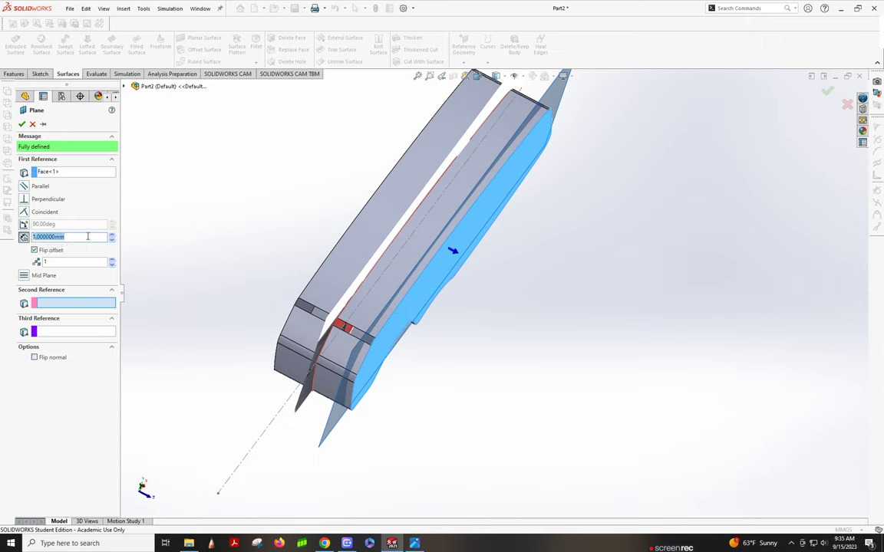
type("0.75")
key("Return")
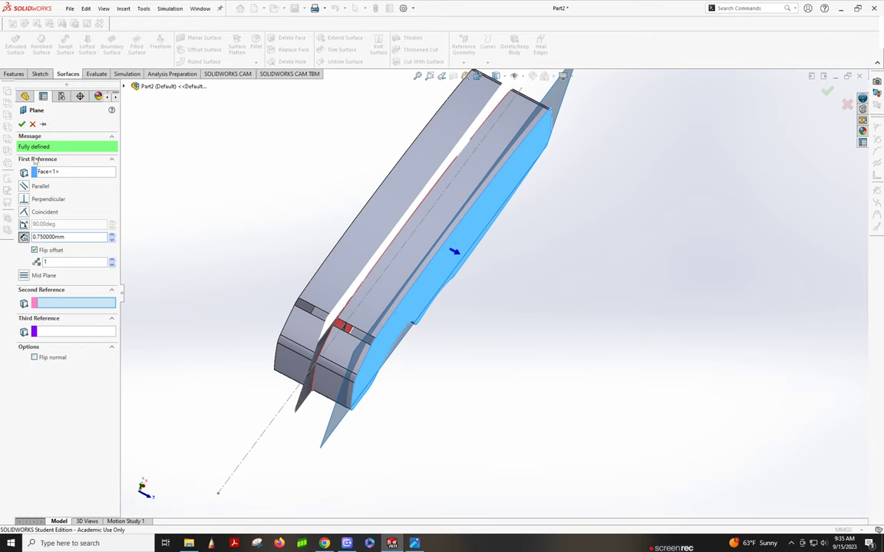
left_click(21, 124)
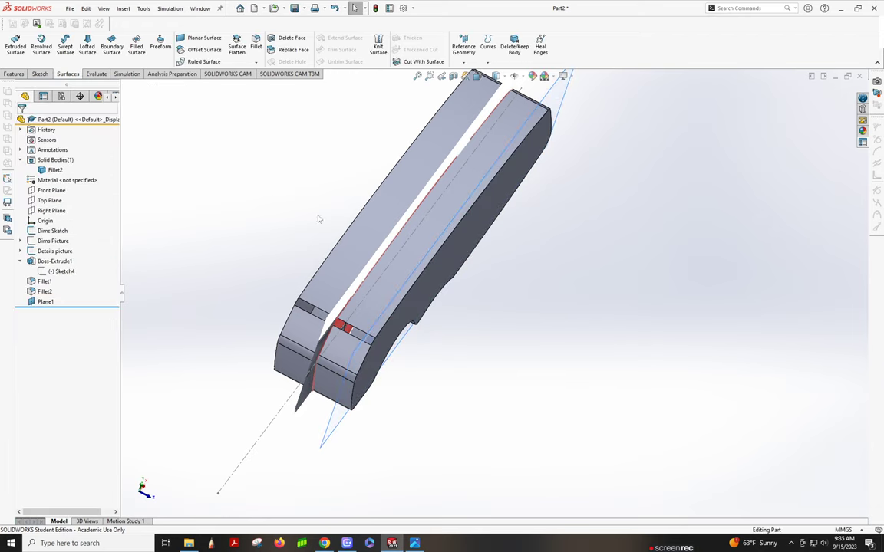
- Create an Intersection Split Line on the whole handle body, using the offset plane as the splitting tool
scroll(433, 322, "down", 2)
middle_click_drag(433, 322, 369, 307)
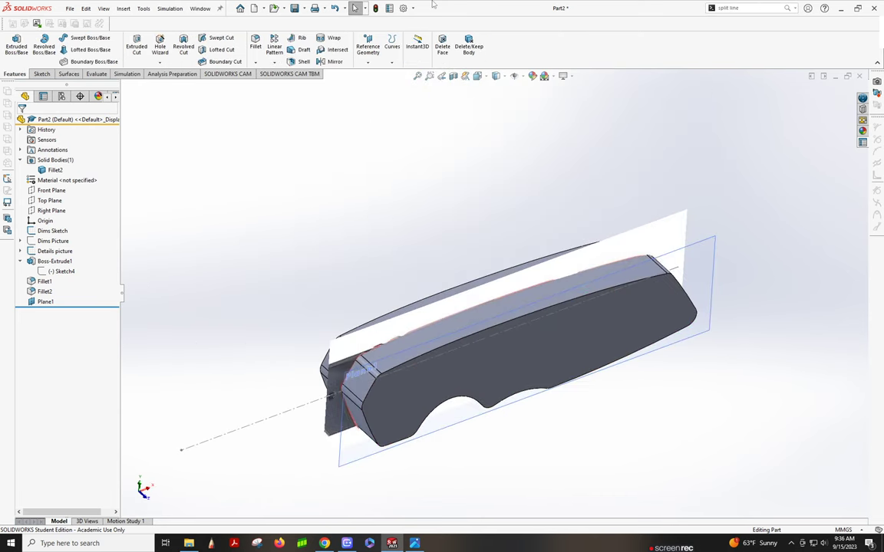
left_click(392, 54)
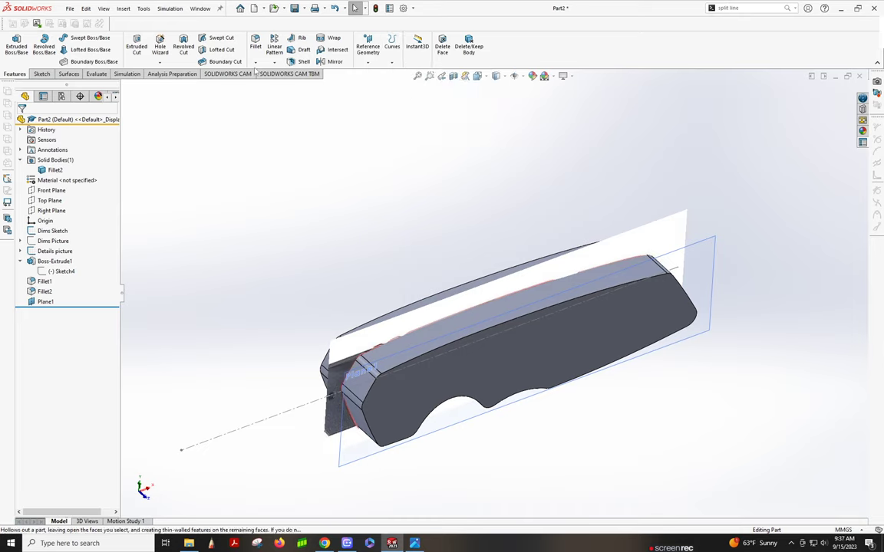
left_click(392, 62)
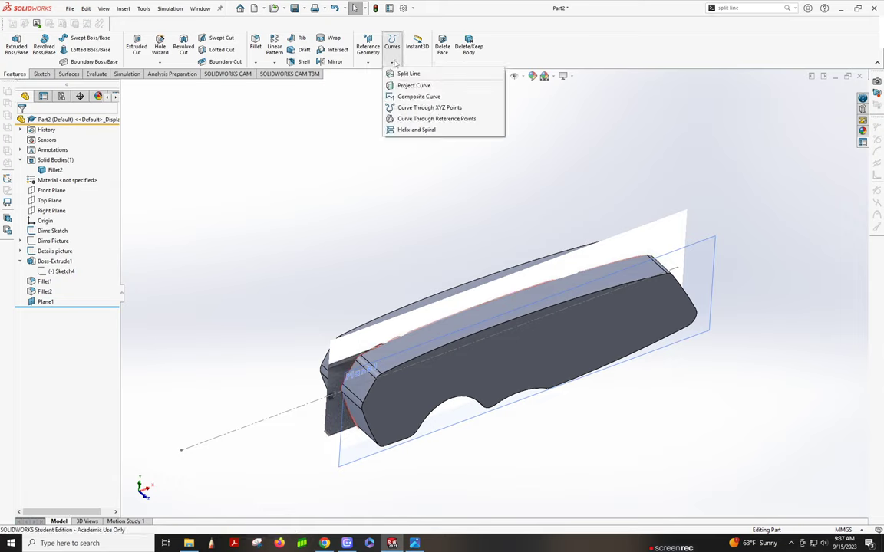
left_click(392, 63)
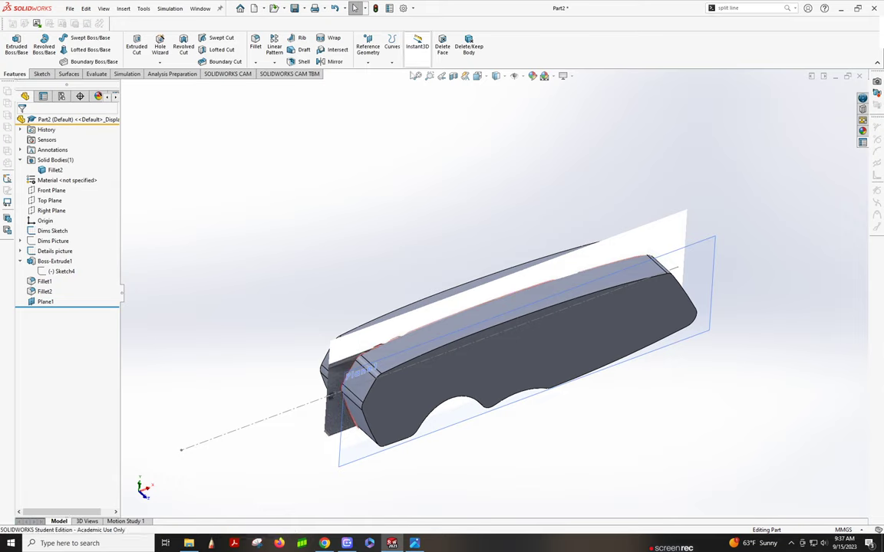
left_click(393, 65)
left_click(409, 74)
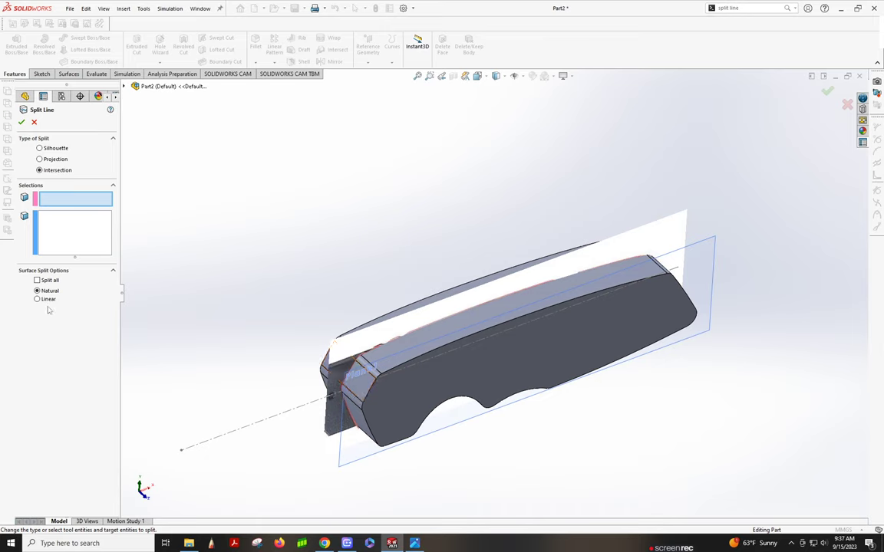
left_click(352, 440)
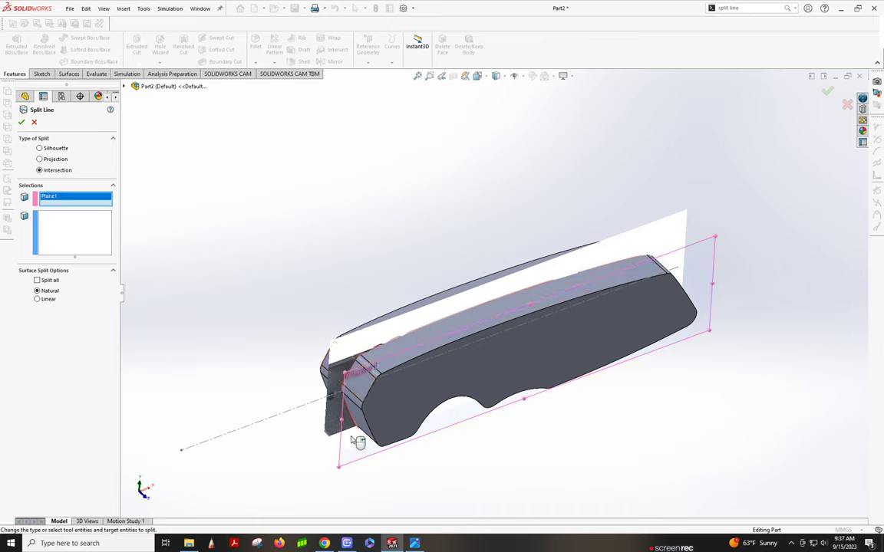
left_click(98, 221)
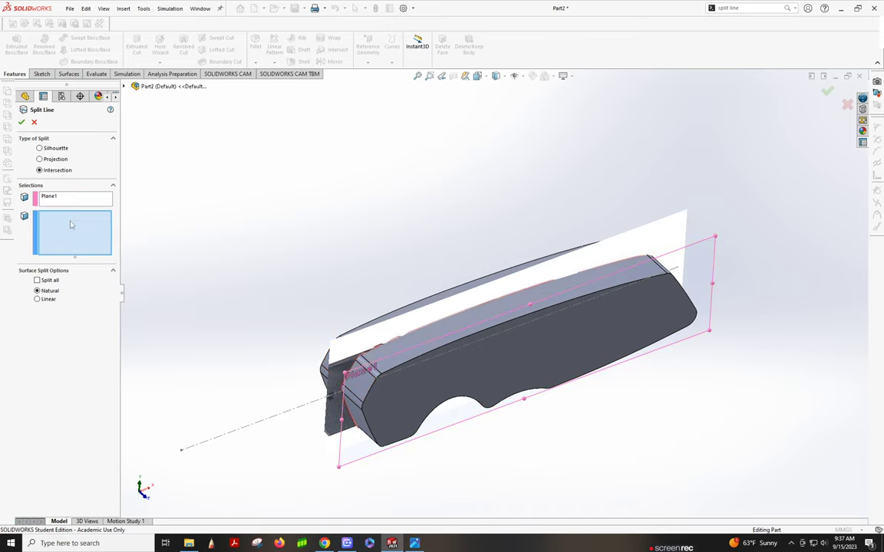
left_click(125, 87)
left_click(169, 136)
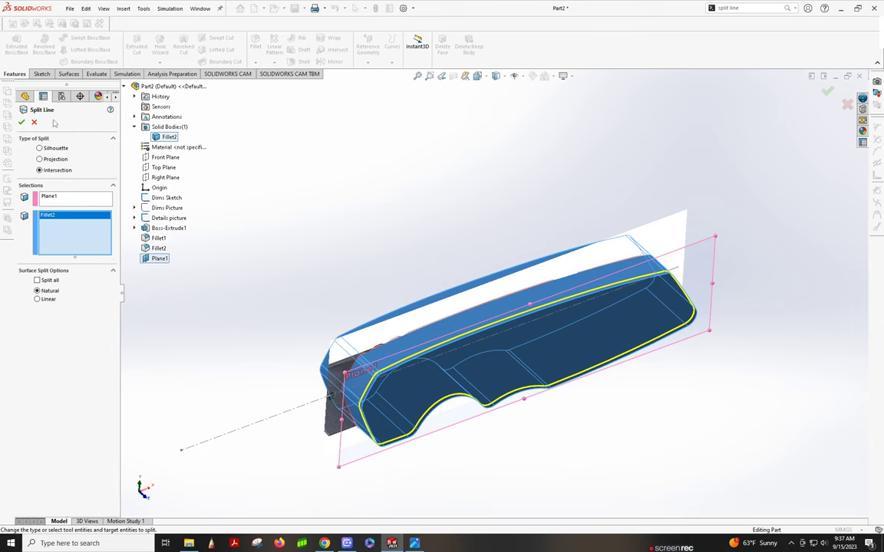
left_click(22, 123)
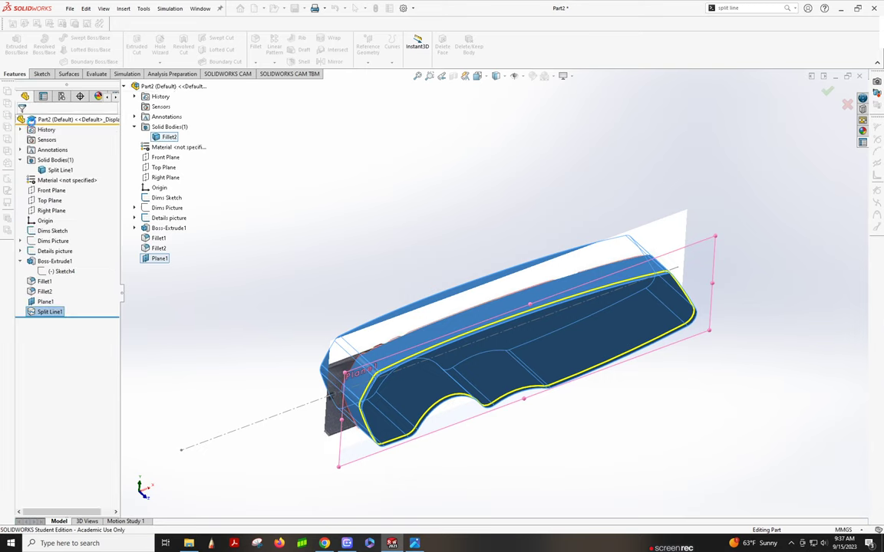
- Start a new sketch on the handle's large flat side face
scroll(408, 382, "down", 4)
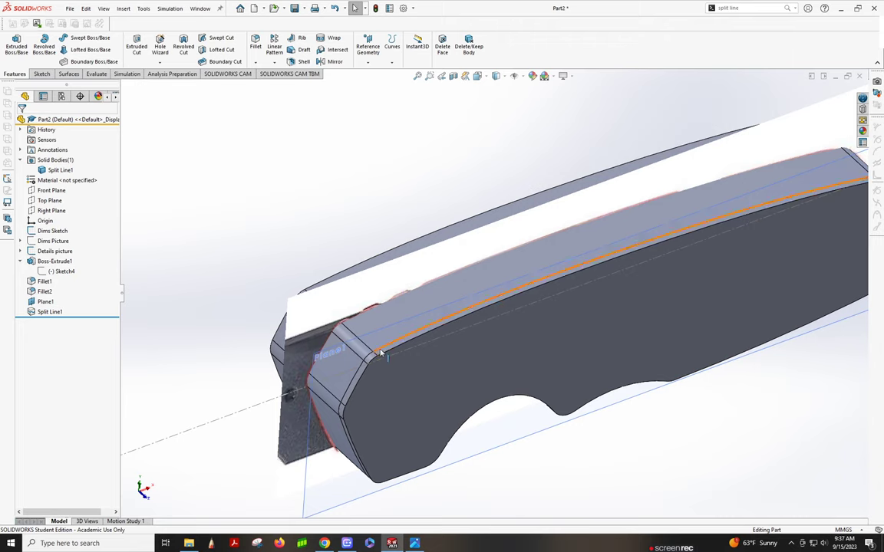
middle_click_drag(469, 355, 429, 315)
scroll(443, 330, "up", 4)
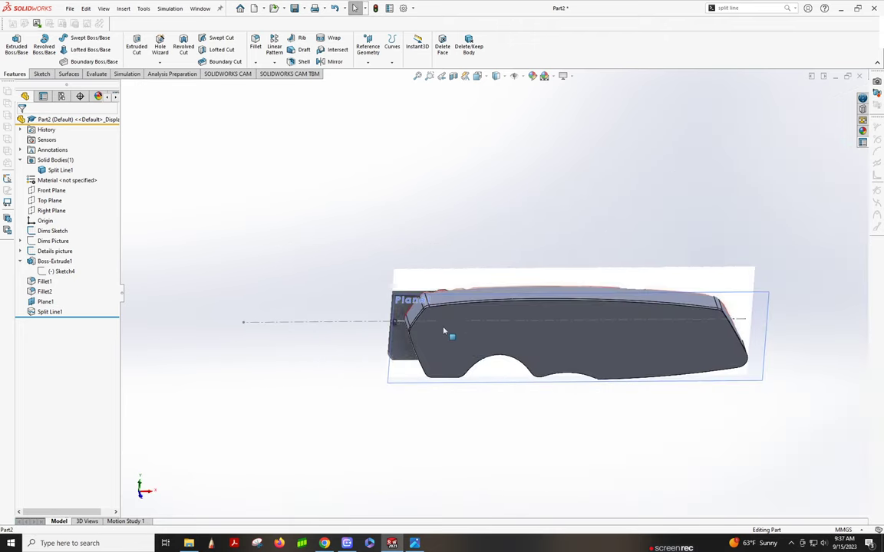
scroll(466, 353, "down", 2)
left_click(414, 338)
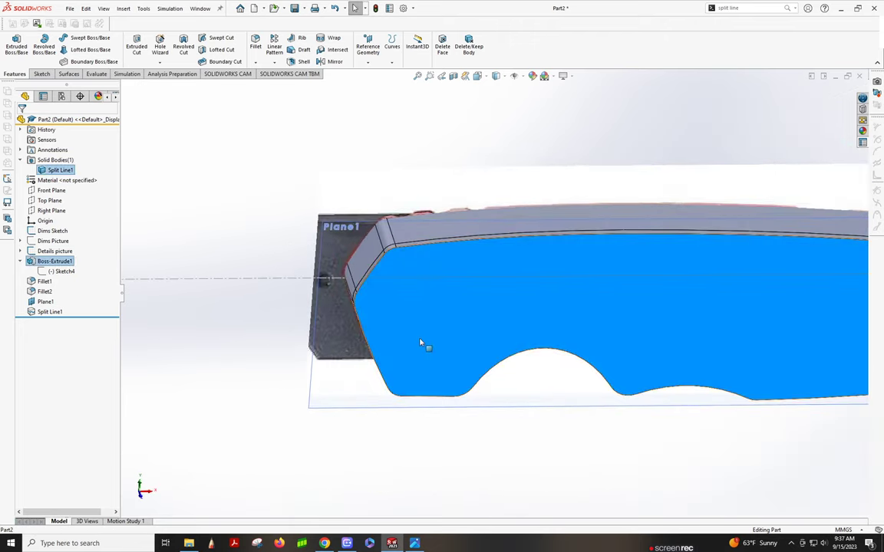
right_click(422, 339)
left_click(445, 320)
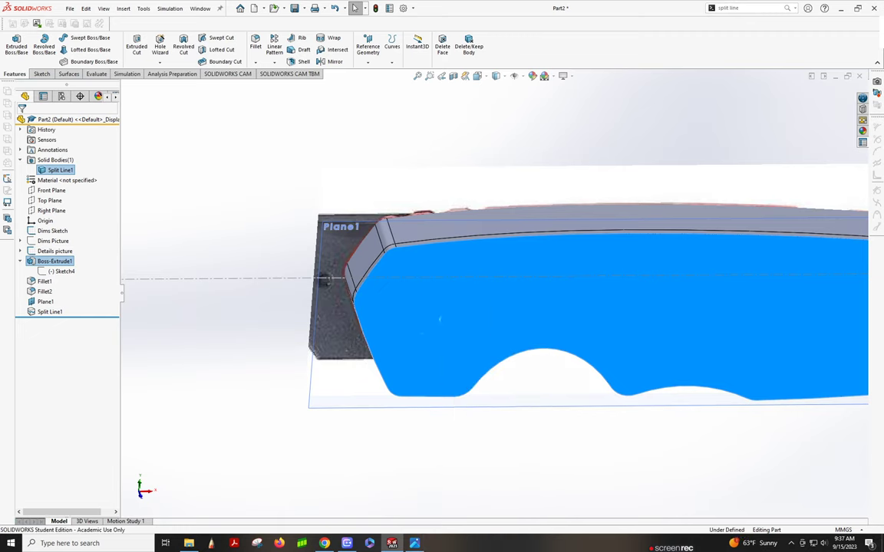
scroll(313, 328, "down", 2)
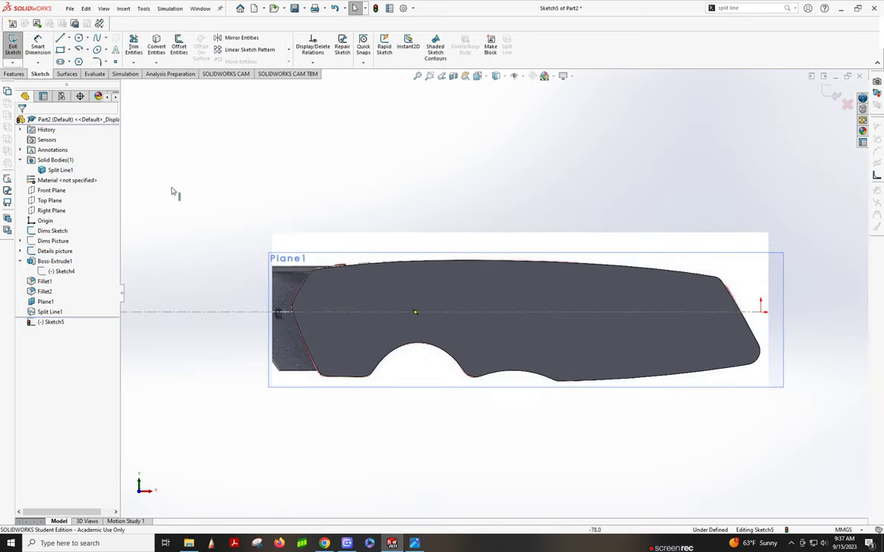
- Hide the handle body to view the reference photo, and show the body again
right_click(60, 169)
left_click(63, 158)
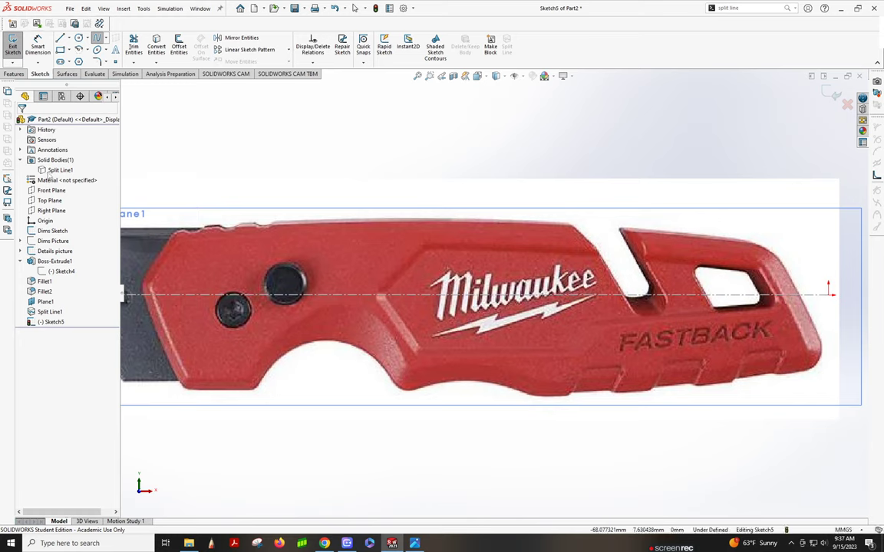
right_click(48, 172)
left_click(59, 158)
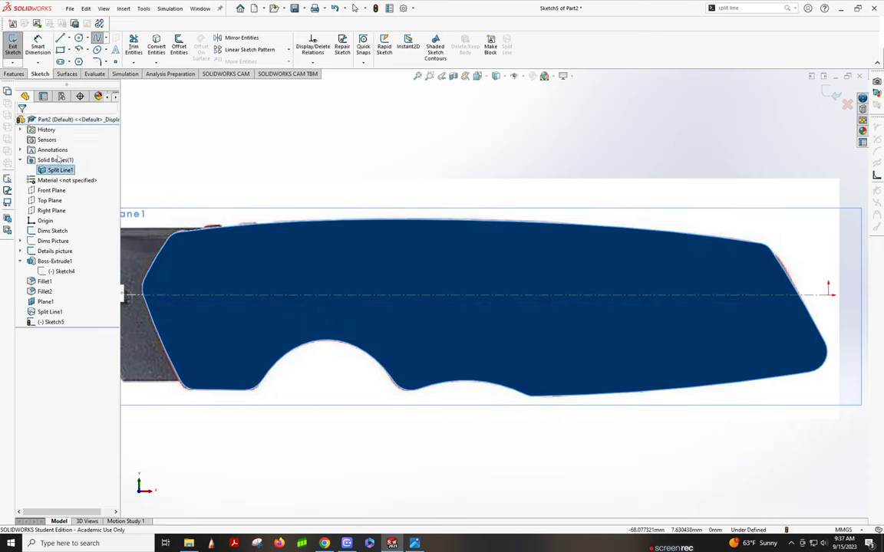
- Set up a reversed 1 mm Offset Entities of the handle's blade-end edges, directed into the body
left_click(179, 46)
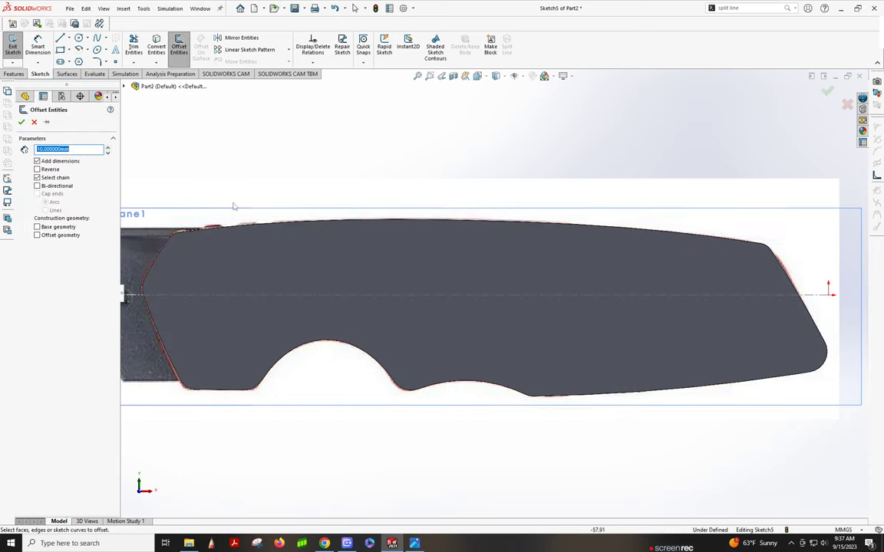
left_click(168, 244)
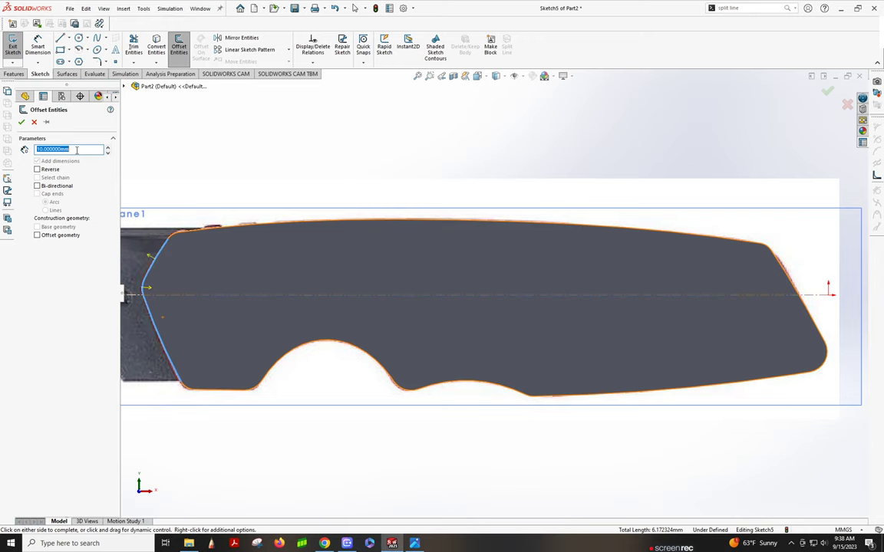
type("2")
key("Return")
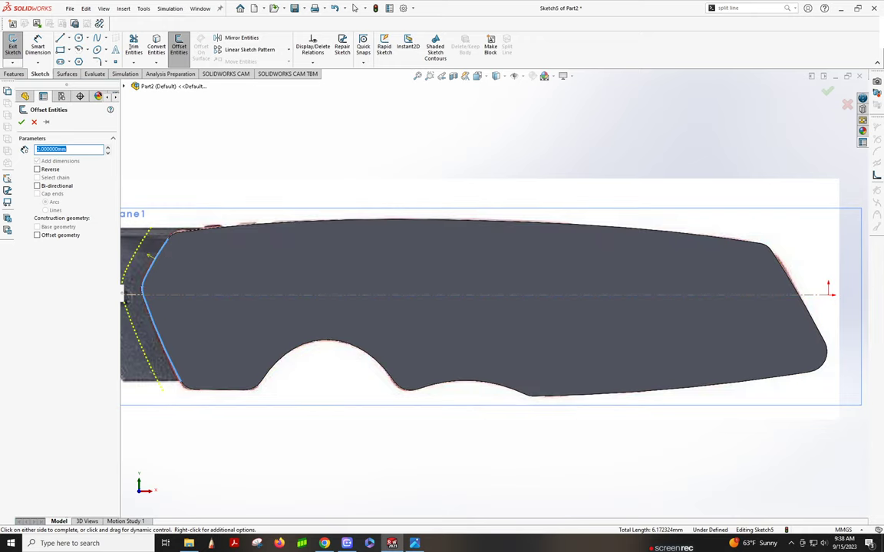
left_click(37, 170)
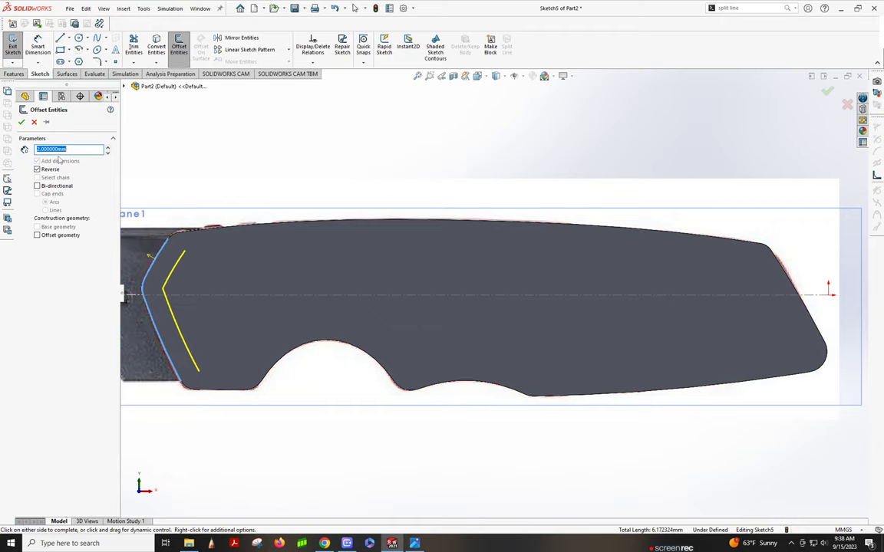
type("1")
key("Return")
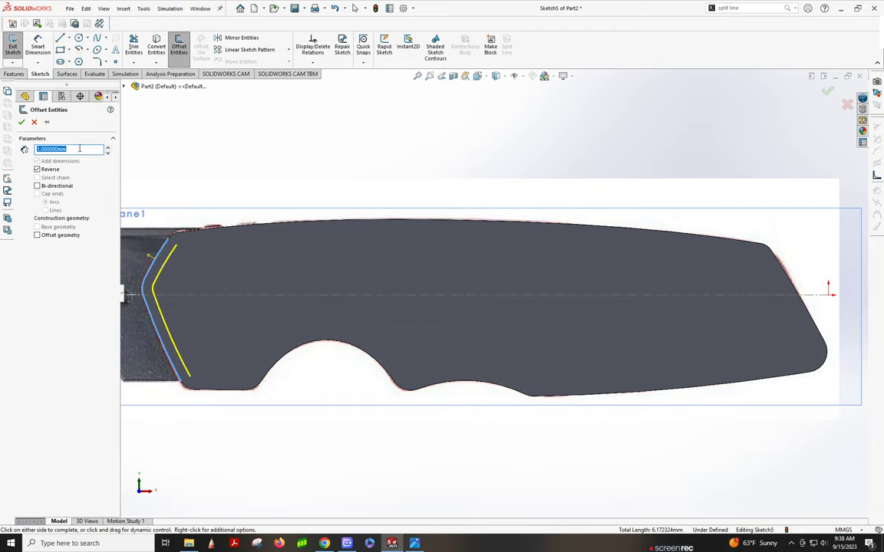
- Add the long upper edge and its rounded front corner to the offset, and create it
left_click(328, 225)
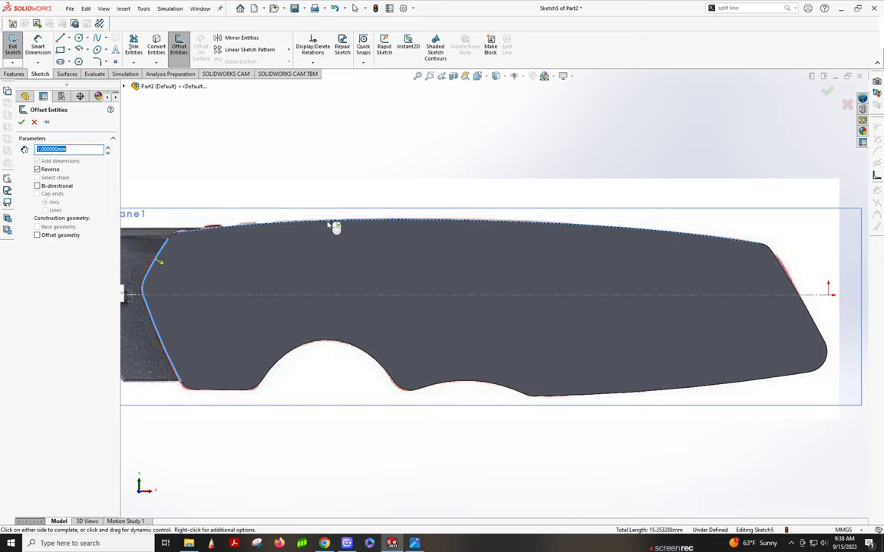
left_click(175, 239)
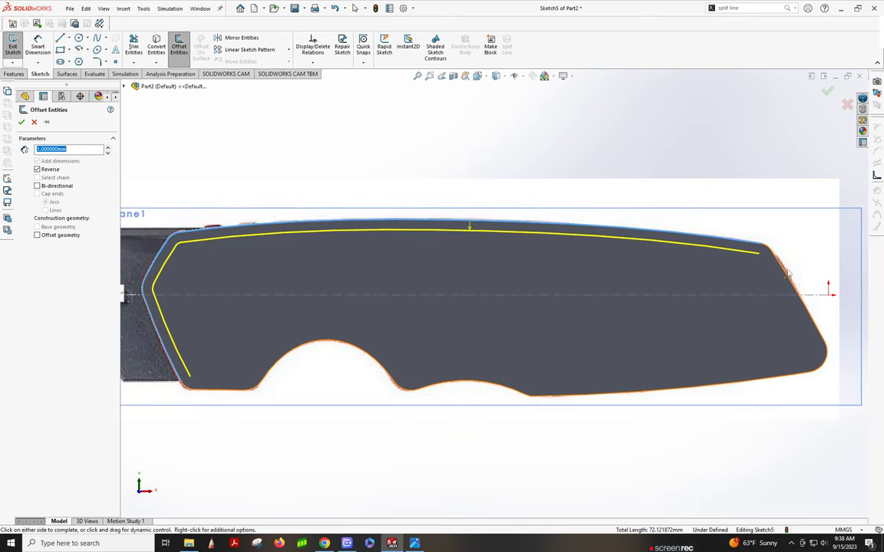
left_click(21, 122)
- Hide the handle body and compare the offset curve with the chamfer lines in the reference photo
right_click(60, 170)
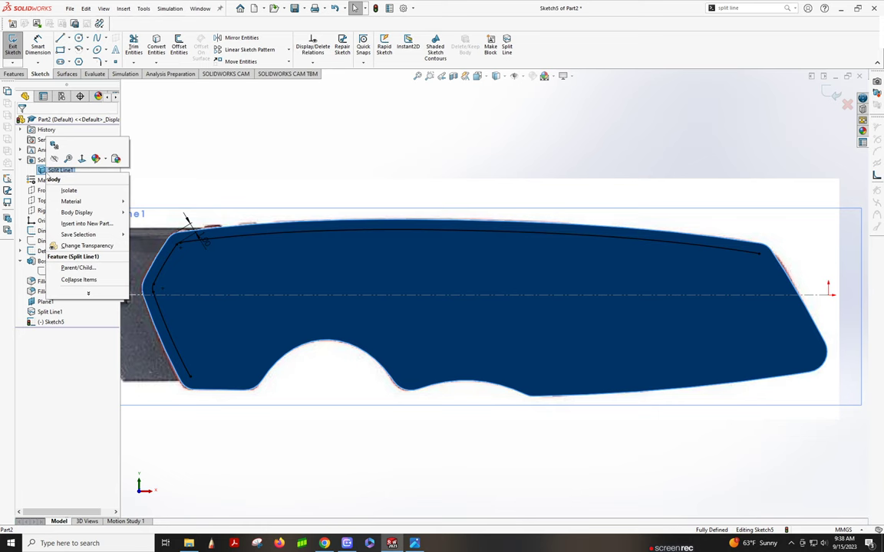
left_click(53, 159)
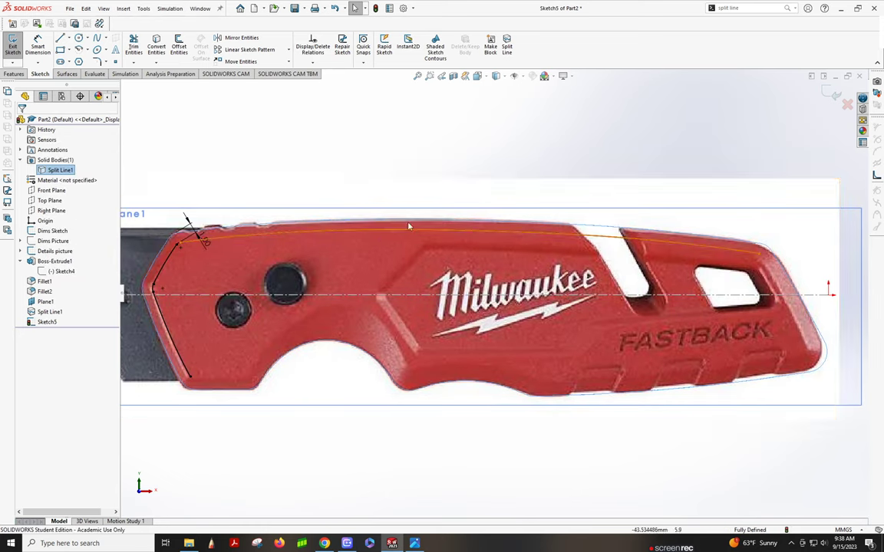
scroll(200, 260, "down", 3)
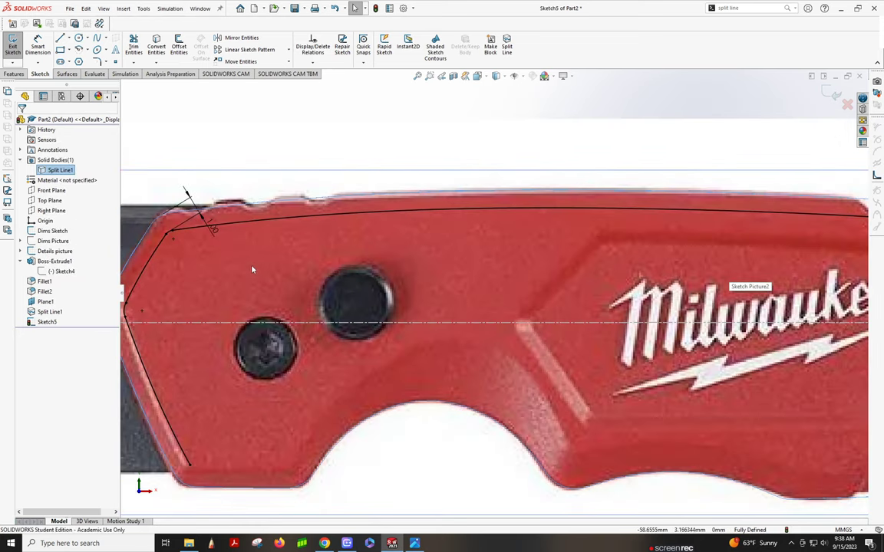
scroll(347, 239, "up", 2)
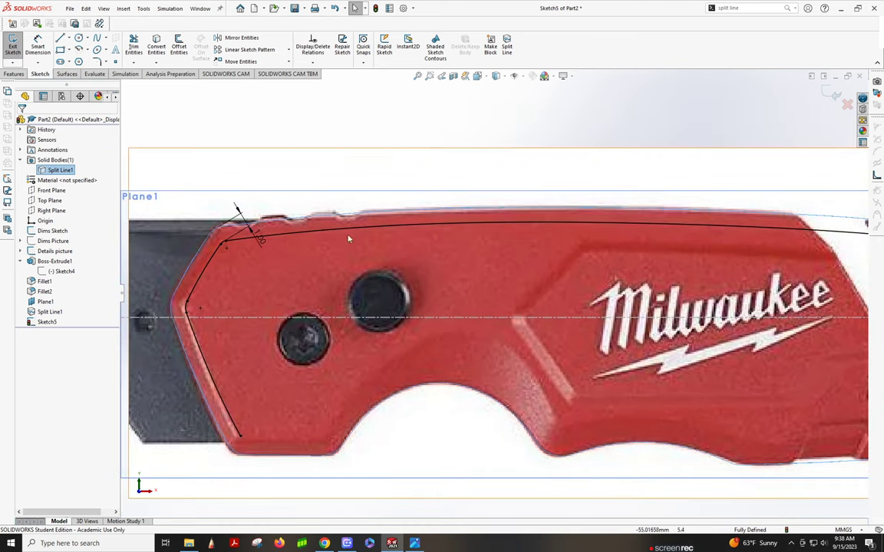
scroll(773, 346, "up", 2)
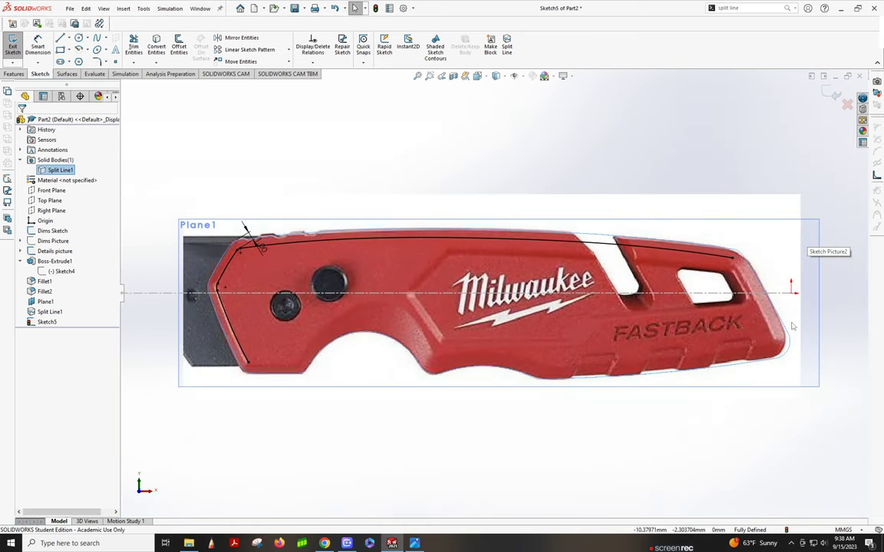
scroll(793, 327, "down", 3)
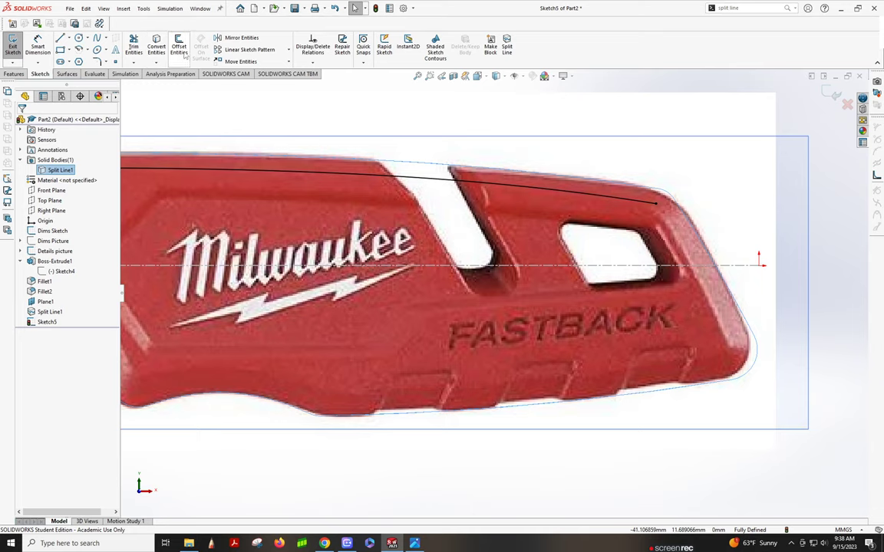
- Show the handle body again and make it transparent over the reference photo
right_click(60, 170)
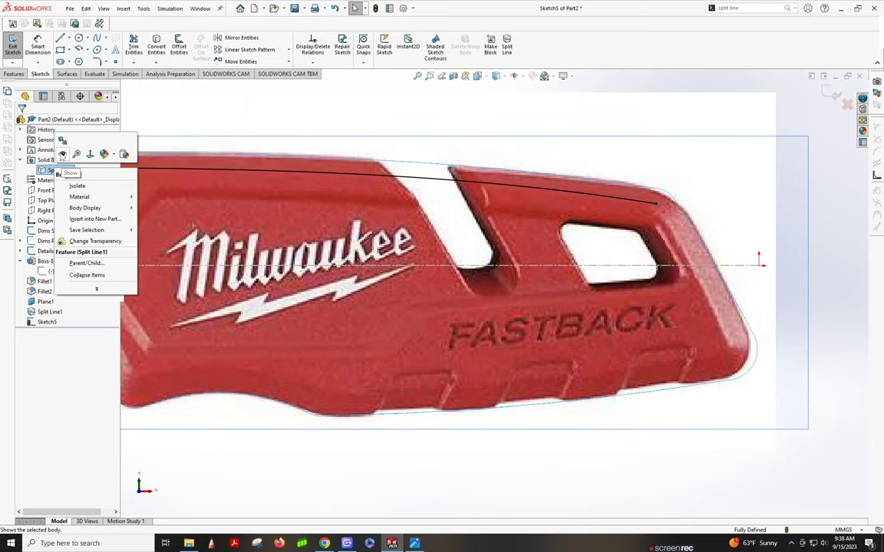
left_click(62, 154)
right_click(51, 172)
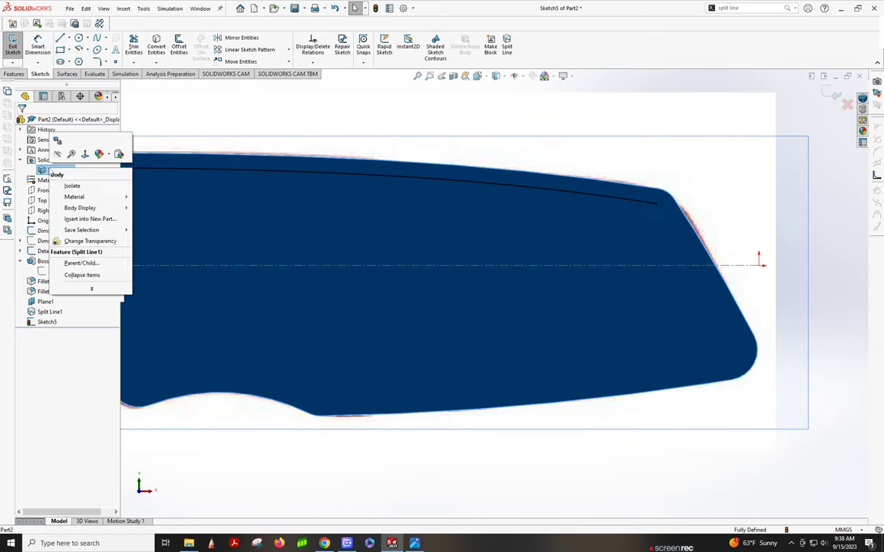
left_click(65, 244)
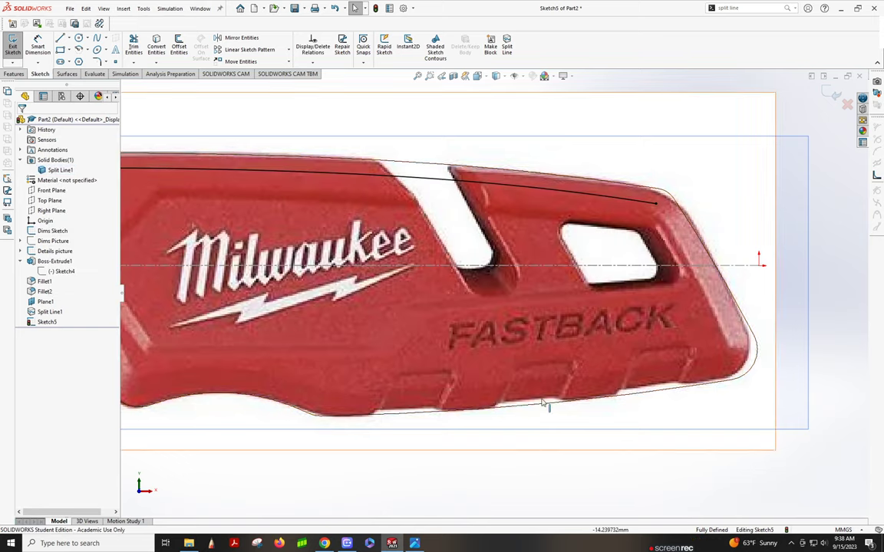
- From the Front view, set up a reversed 1.5 mm Offset Entities of the handle's sloped rear edge
scroll(545, 403, "up", 3)
middle_click_drag(563, 344, 491, 376)
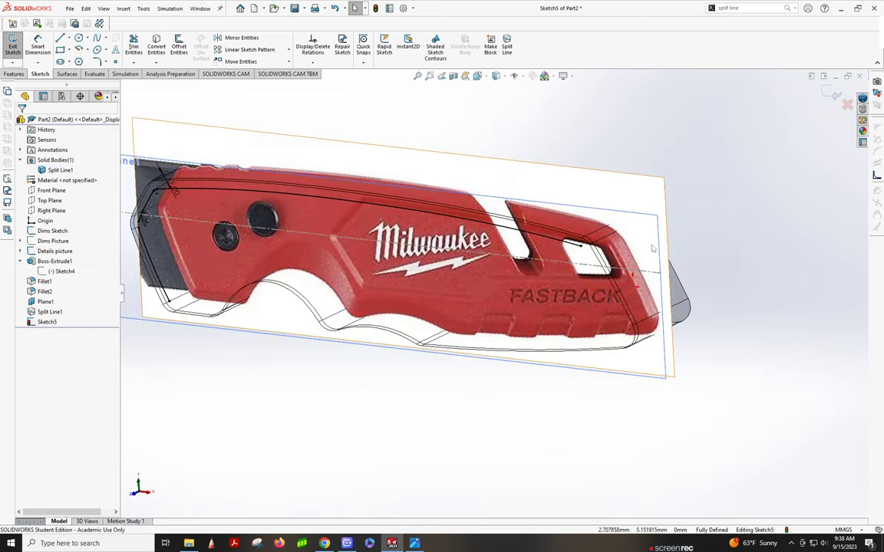
scroll(622, 265, "down", 3)
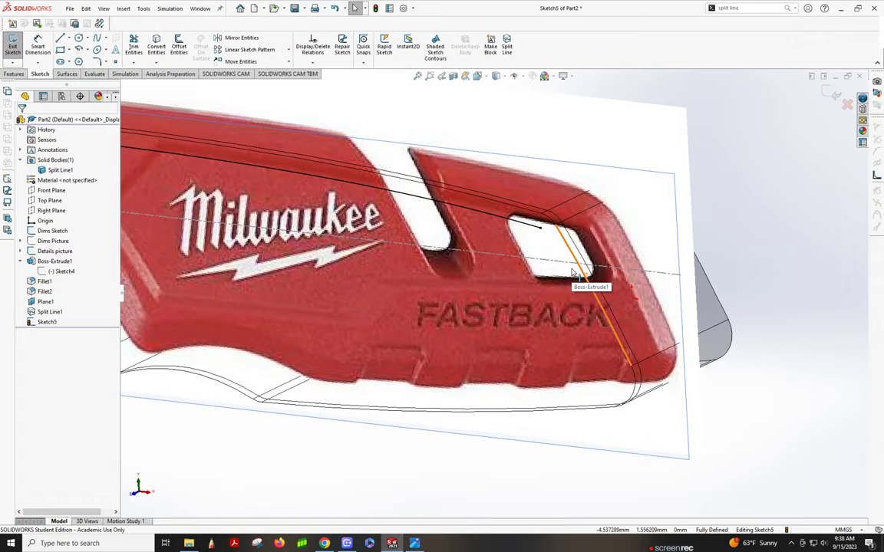
middle_click_drag(571, 272, 614, 236)
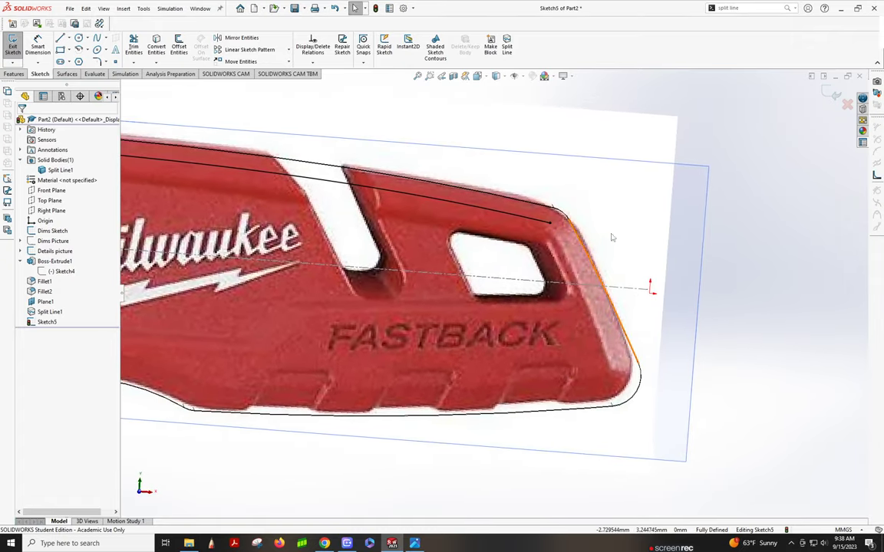
left_click(477, 76)
left_click(405, 299)
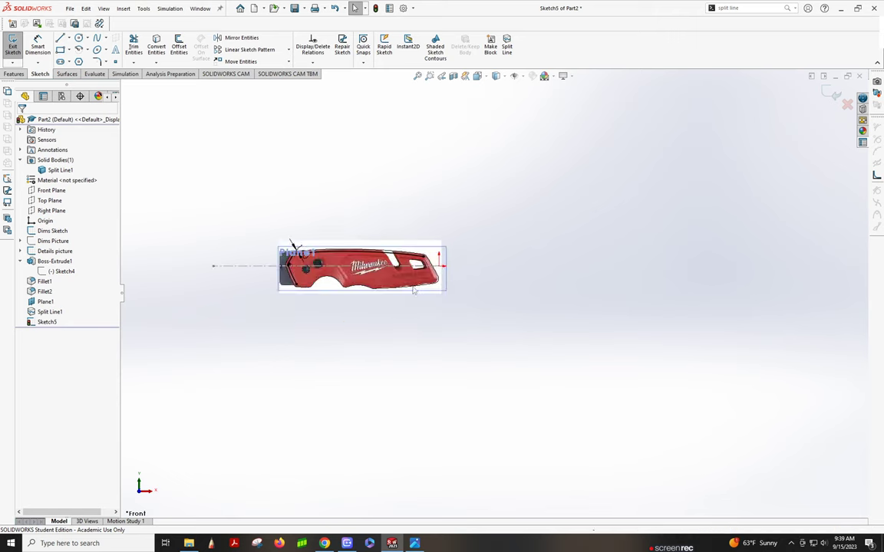
scroll(412, 290, "down", 10)
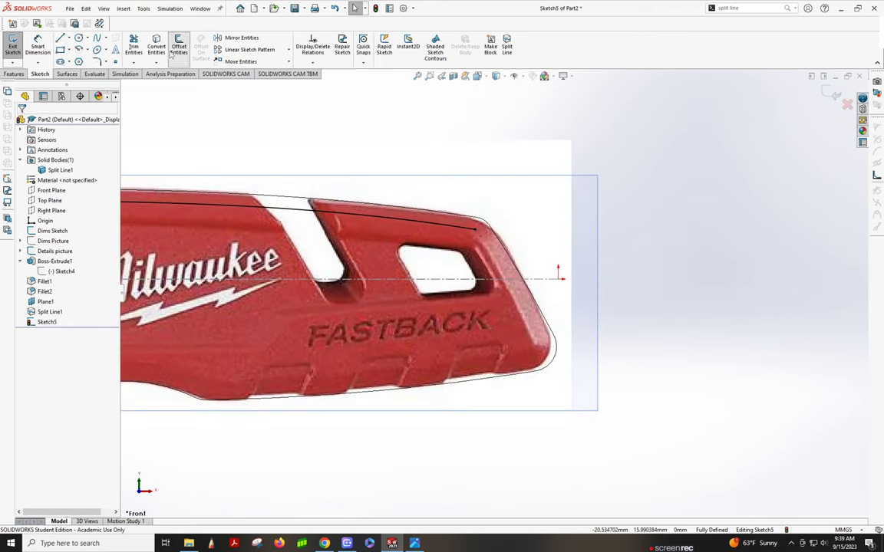
left_click(178, 47)
left_click(511, 261)
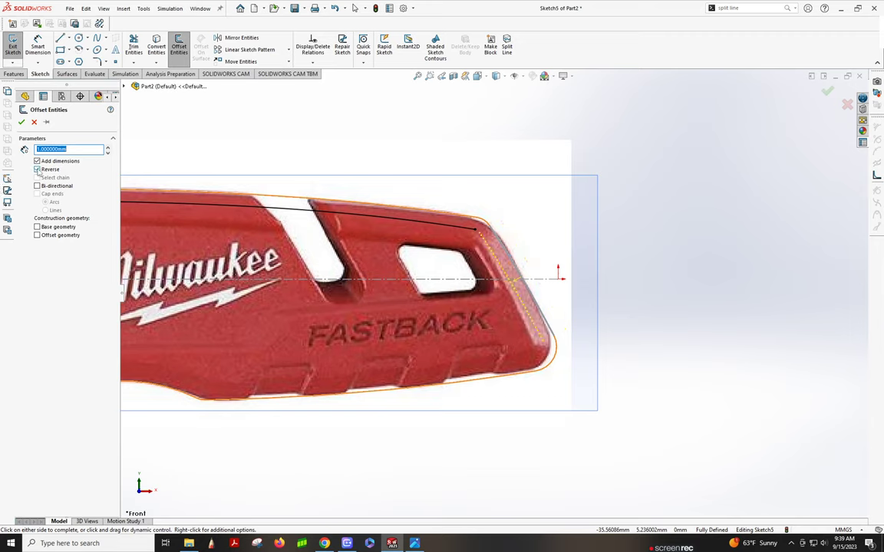
type("1.5")
key("Return")
- Add the rounded lower rear corner and the long lower edge to the offset selection
left_click(527, 379)
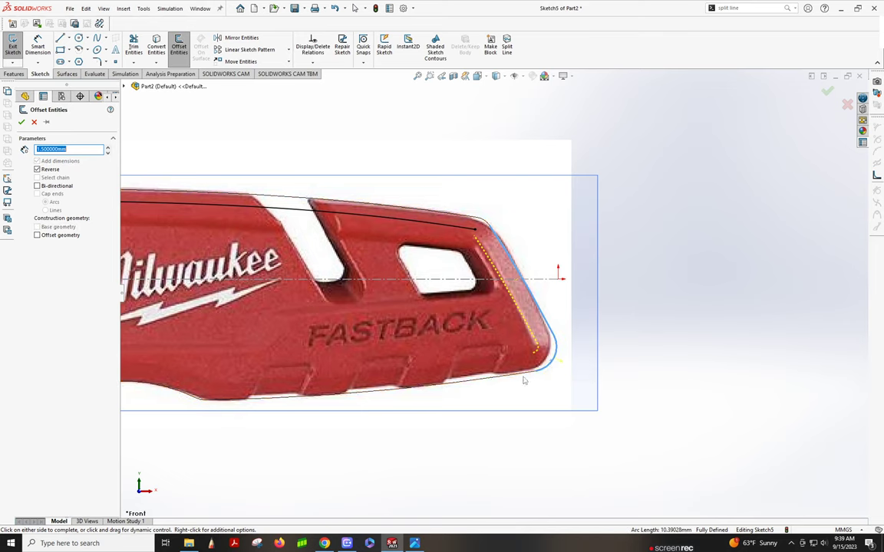
left_click(528, 379)
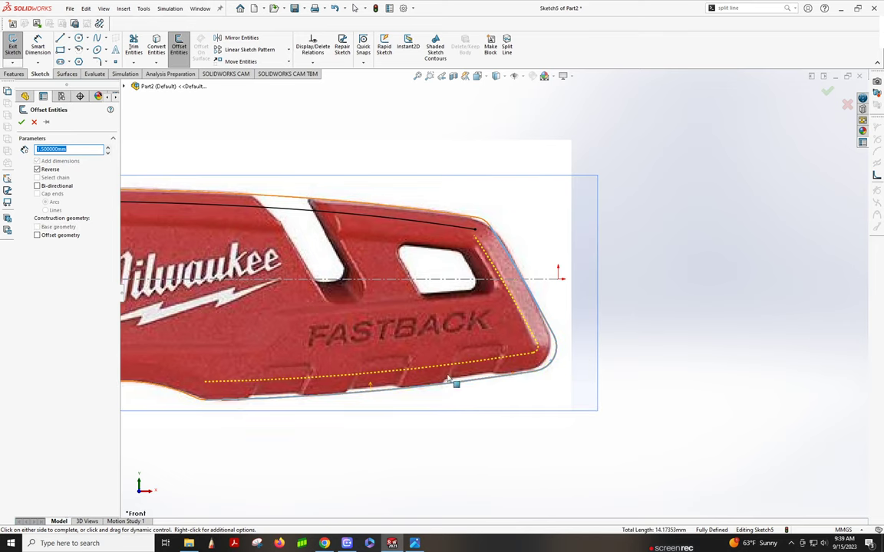
scroll(390, 369, "up", 2)
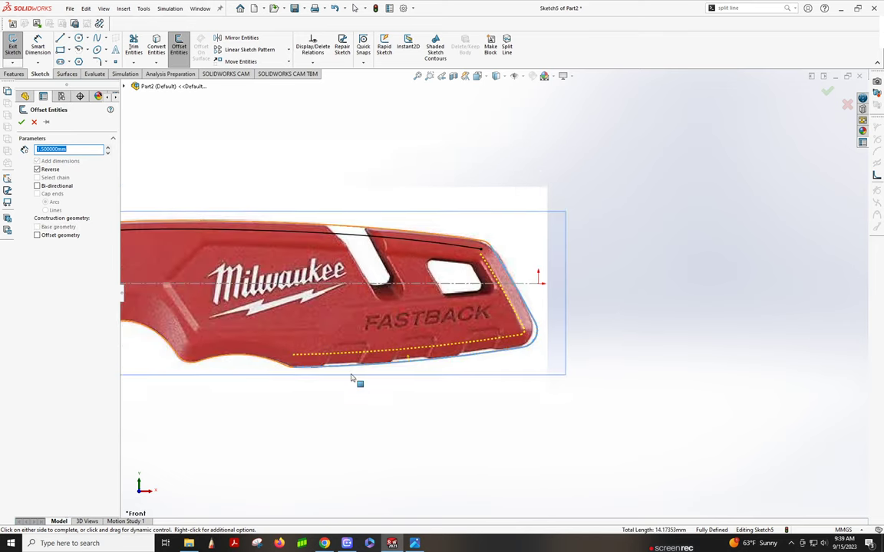
scroll(273, 346, "down", 2)
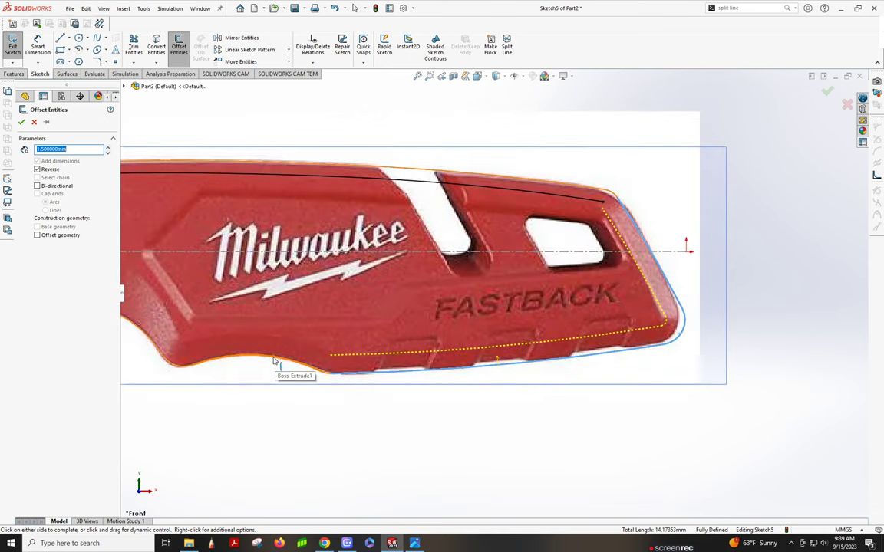
- Add the shallow finger recess and its connecting lower corner edge to the offset selection and create the reversed 1.5 mm offset
left_click(279, 358)
left_click(274, 359)
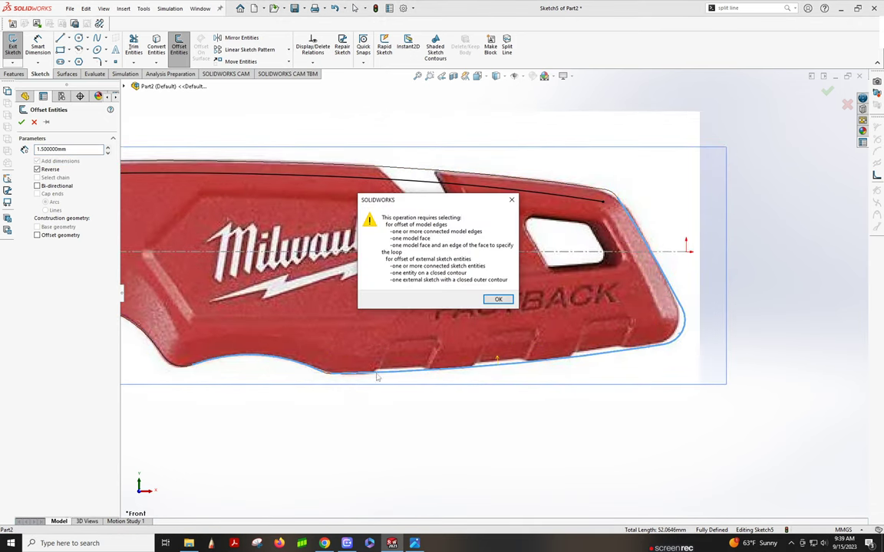
left_click(503, 302)
scroll(479, 361, "down", 2)
scroll(315, 377, "down", 2)
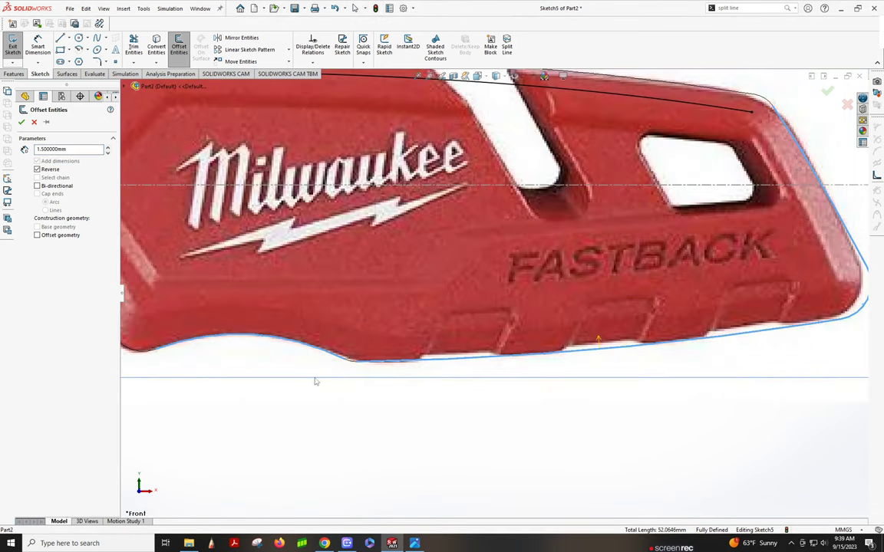
left_click(358, 366)
scroll(358, 366, "up", 4)
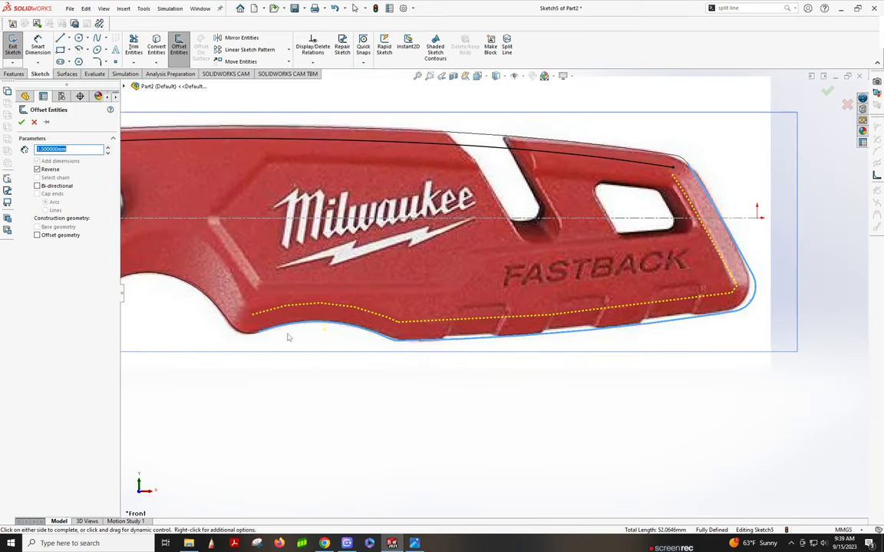
scroll(273, 323, "up", 2)
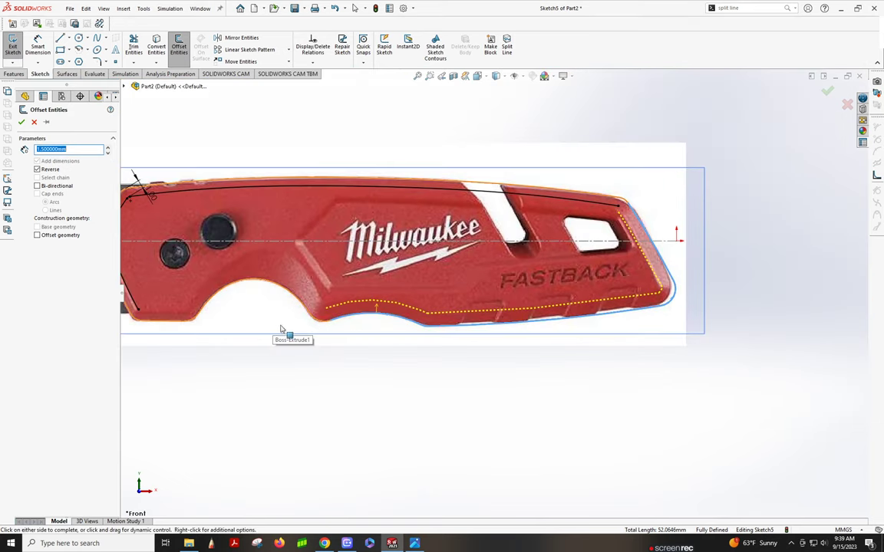
left_click(163, 326)
left_click(21, 122)
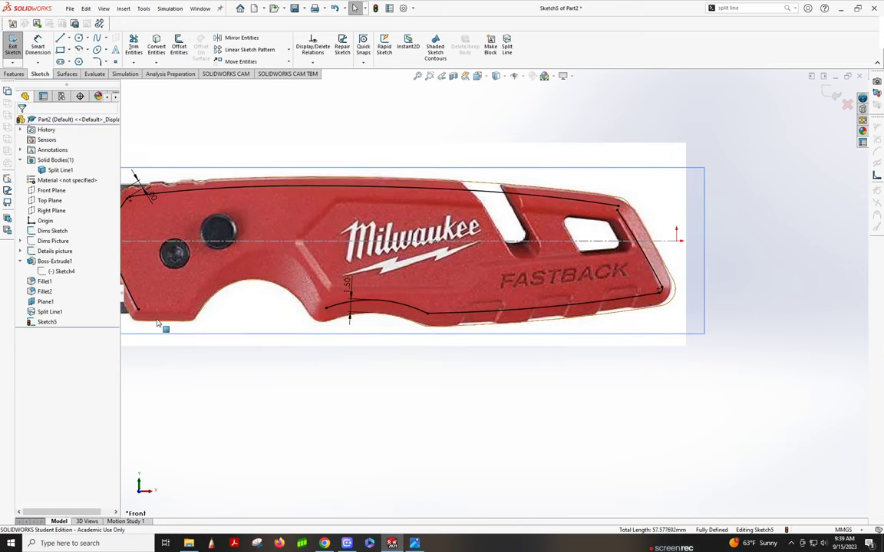
- Offset the short lower front edge and its rounded corners 1 mm inward with Offset Entities, using the reversed direction
left_click(179, 44)
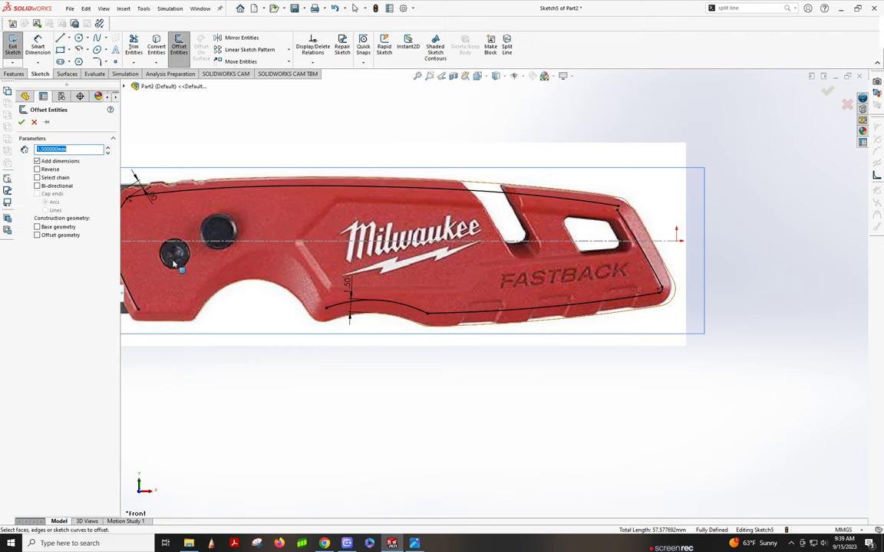
left_click(165, 318)
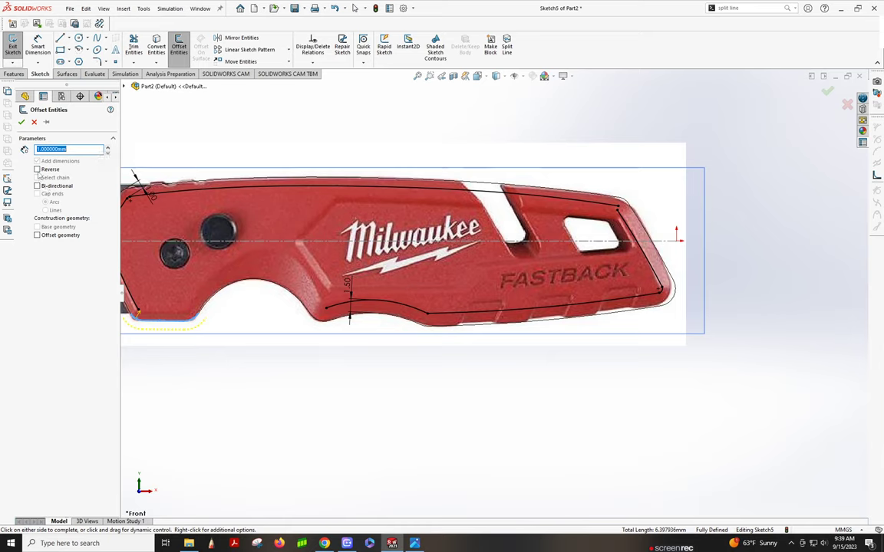
left_click(37, 169)
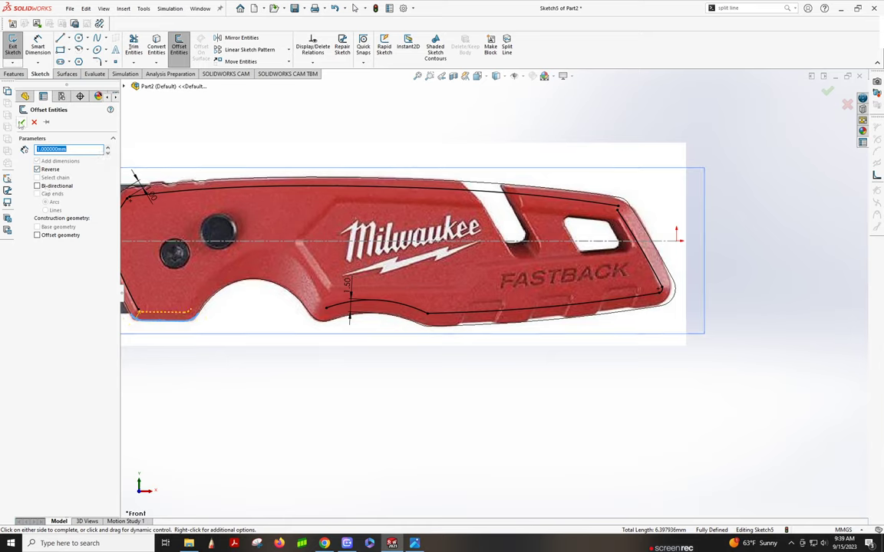
left_click(21, 122)
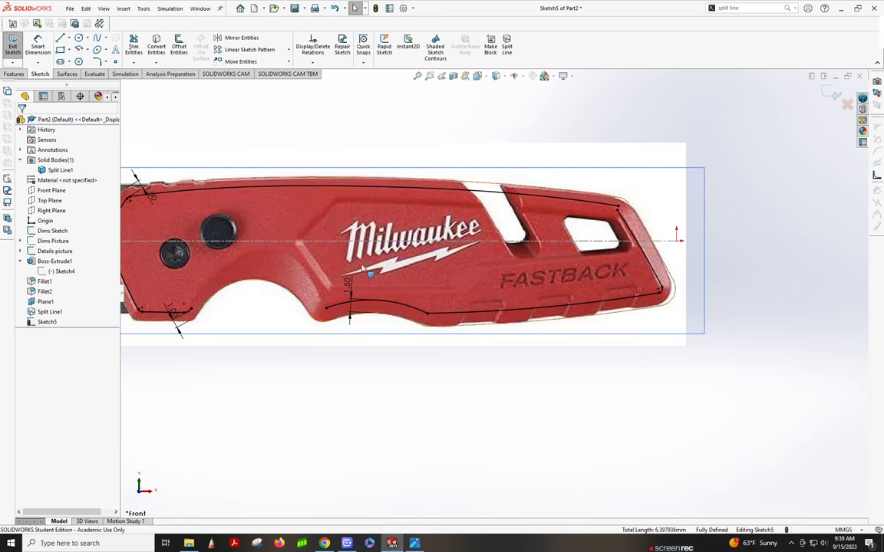
- Offset the rounded corner between the large and shallow finger recesses 1.5 mm inward, using the reversed direction
left_click(177, 46)
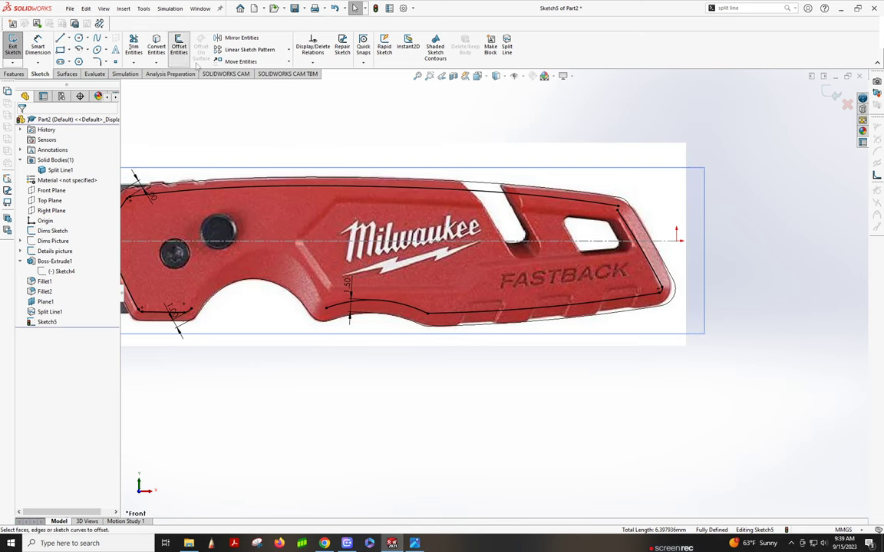
left_click(316, 321)
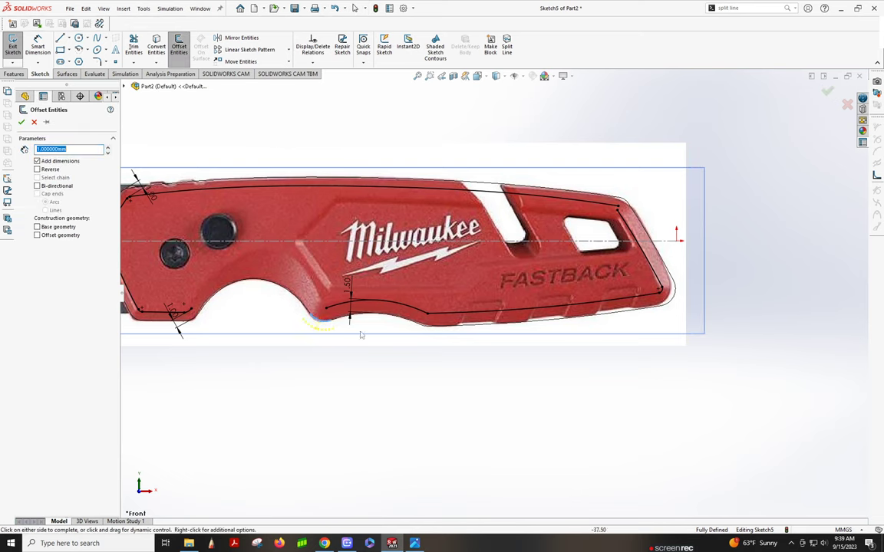
left_click(36, 169)
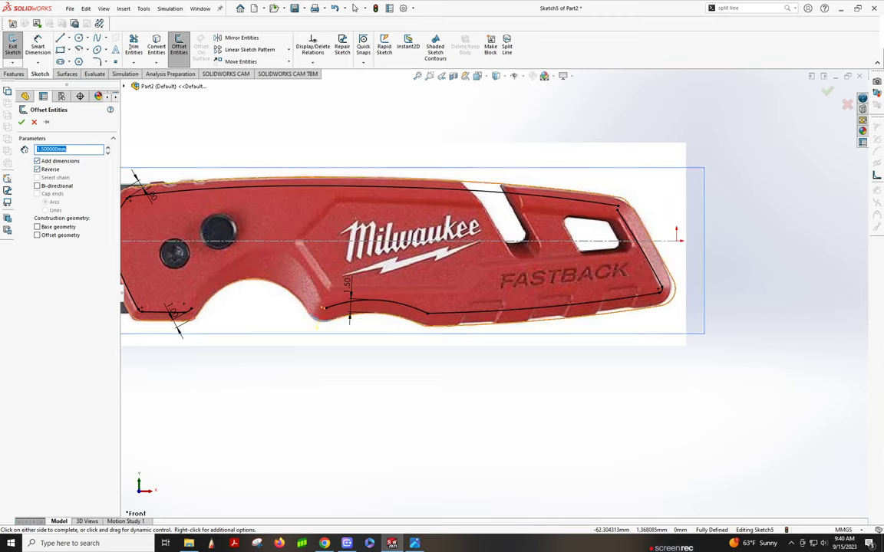
left_click(22, 122)
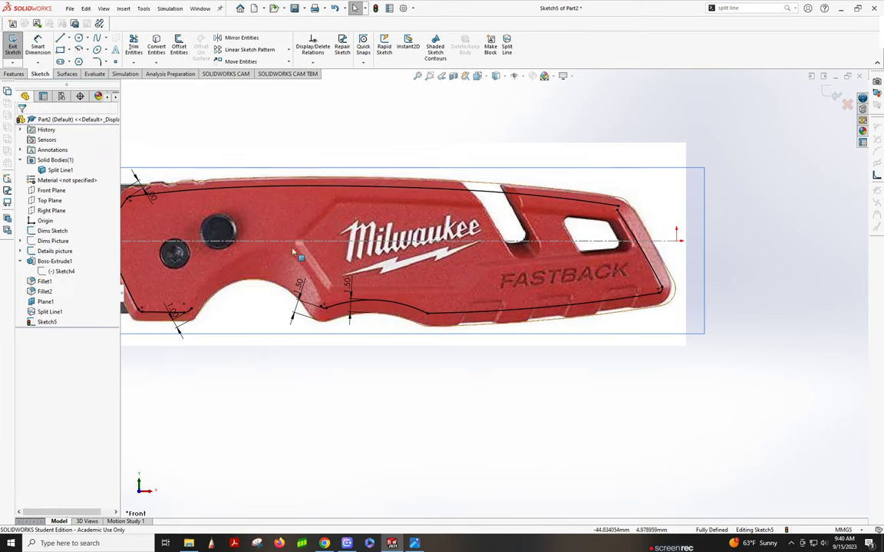
- Delete the small offset arc at the rounded corner between the two finger recesses
scroll(290, 307, "down", 3)
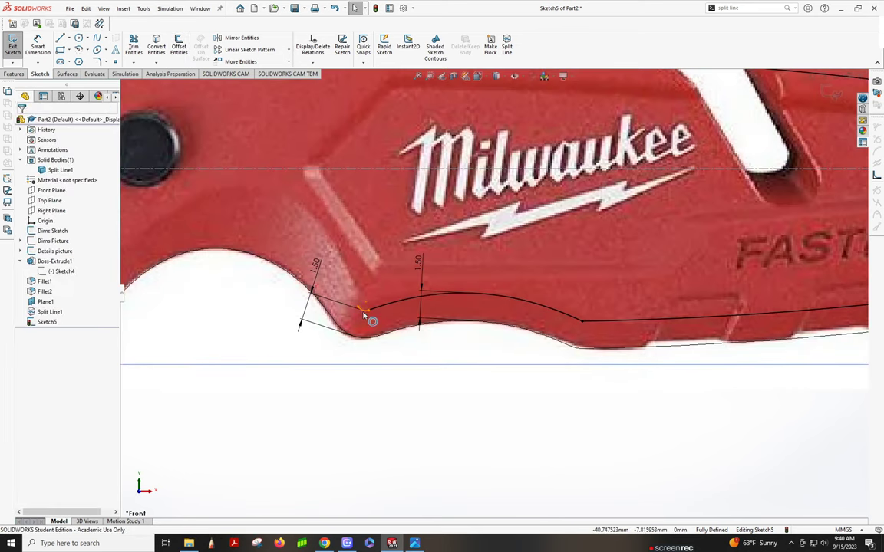
left_click(364, 315)
key("Delete")
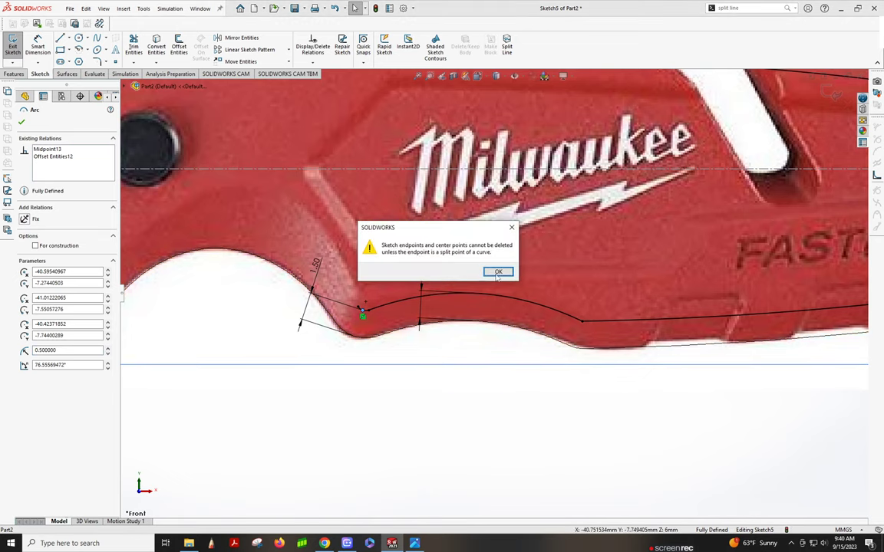
left_click(497, 272)
scroll(364, 310, "down", 2)
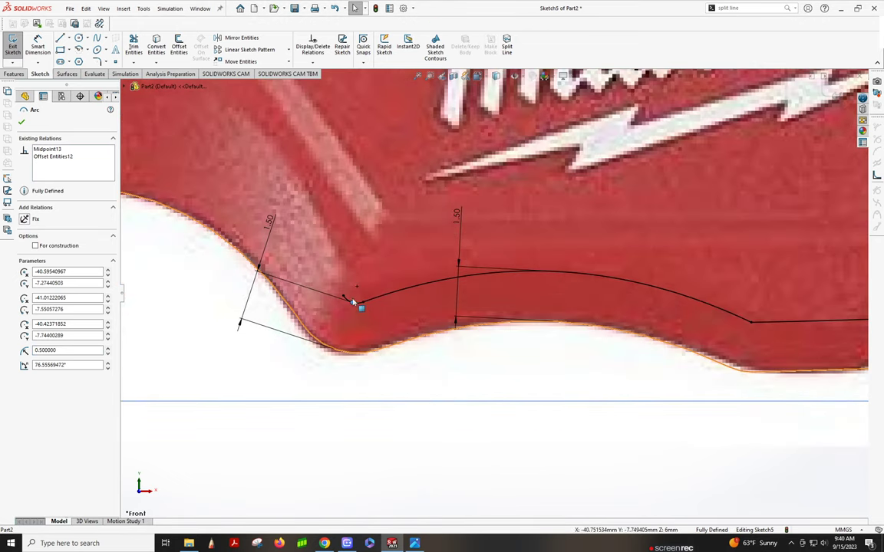
key("Escape")
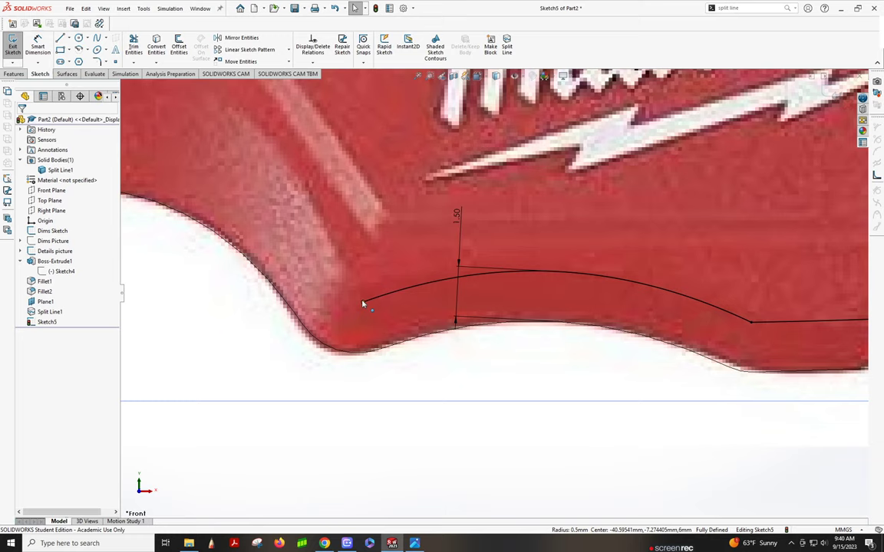
- Shorten the shallow finger recess's offset curve by moving its free front endpoint to about X -39.32, Y -7.38 mm
left_click_drag(363, 304, 401, 298)
scroll(429, 300, "up", 5)
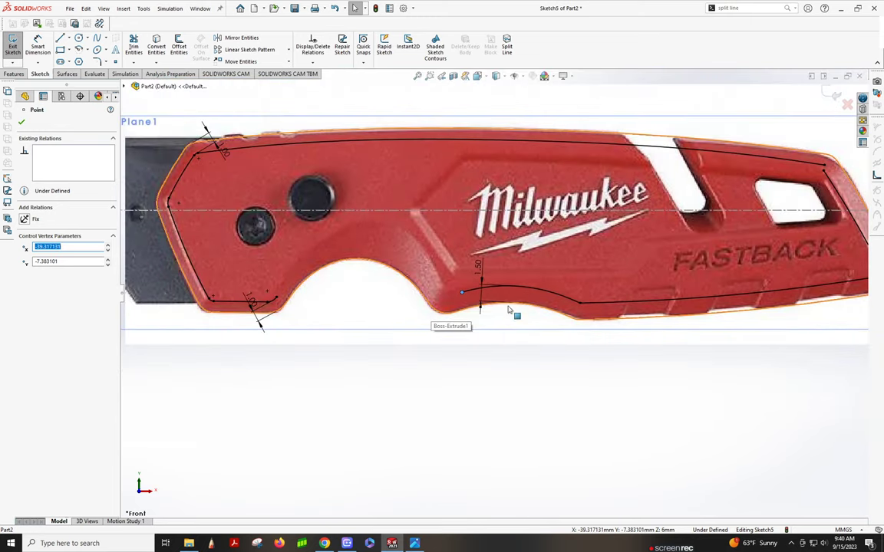
scroll(508, 295, "down", 3)
left_click(453, 284)
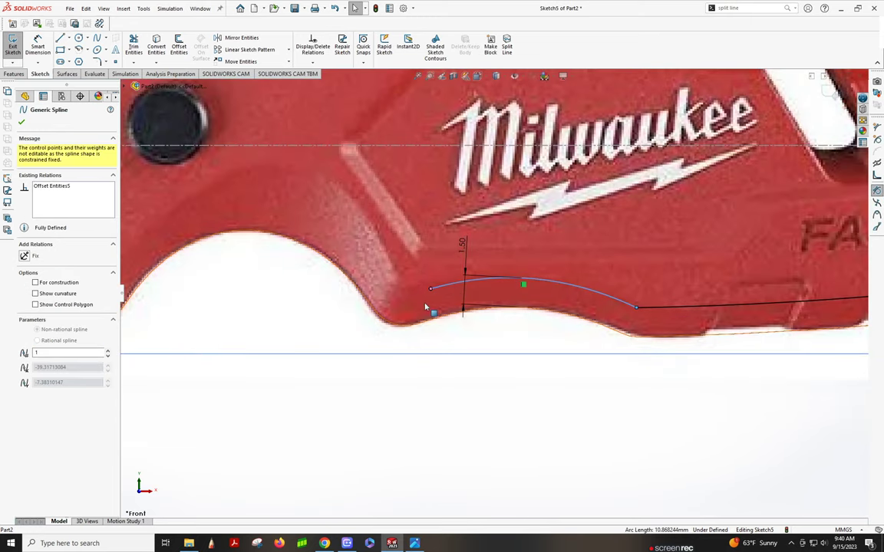
left_click(430, 292)
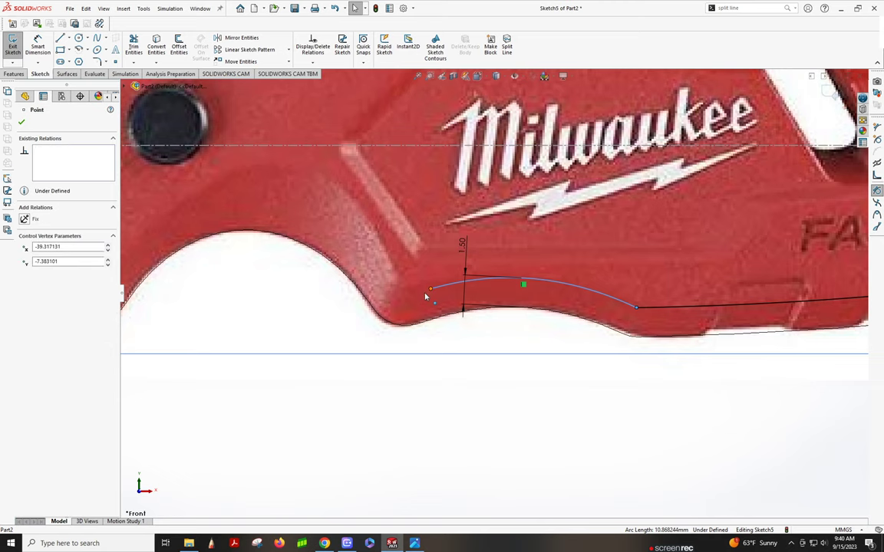
left_click(491, 373)
scroll(497, 372, "up", 5)
scroll(569, 313, "down", 2)
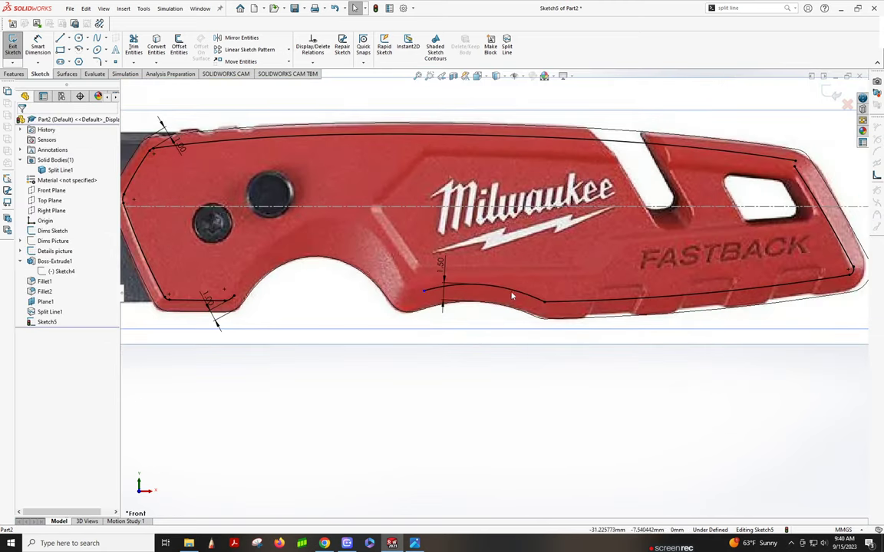
- Shorten the upper offset curve's rear end to about X -7.77, Y 4.21 mm and bridge it to the sloped rear offset with a spline
scroll(726, 181, "down", 3)
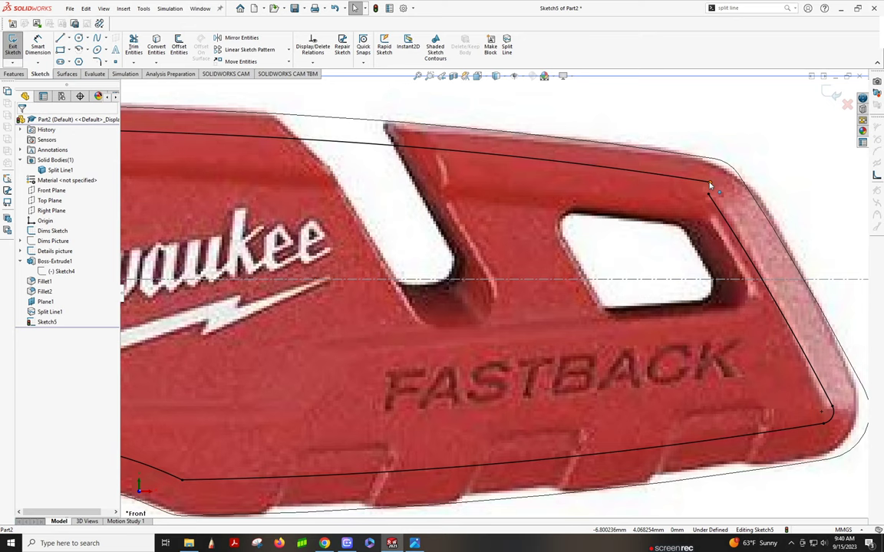
left_click(690, 181)
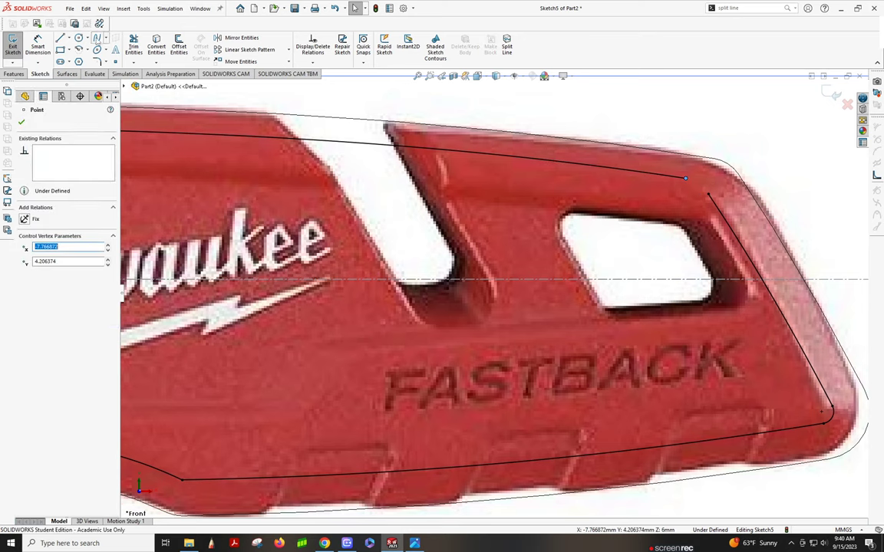
left_click(726, 204)
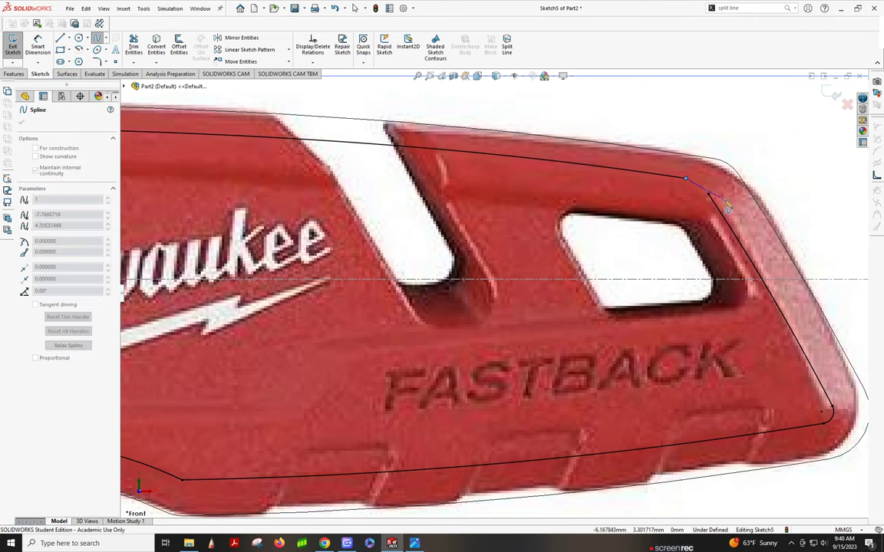
left_click(708, 194)
key("Escape")
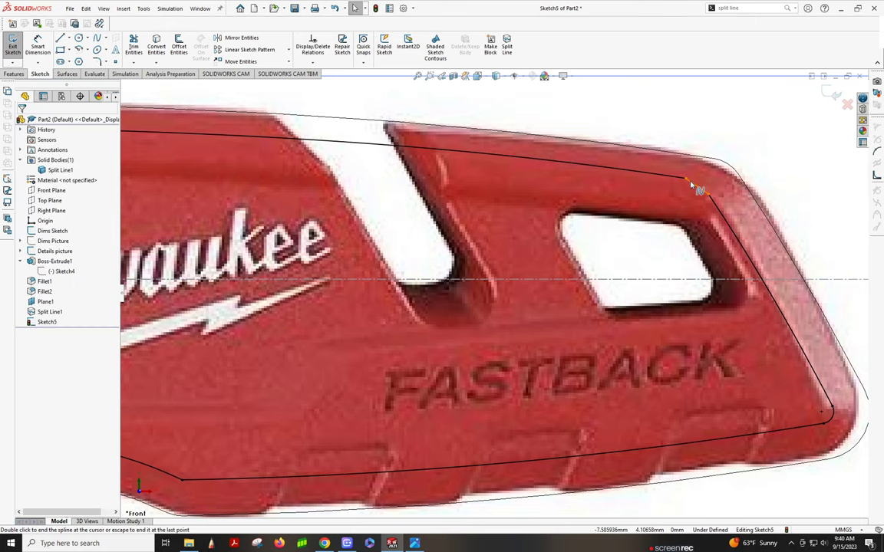
- Make the upper rear corner spline tangent to both the upper offset curve and the sloped rear offset
left_click(691, 183)
left_click(665, 173, "ctrl")
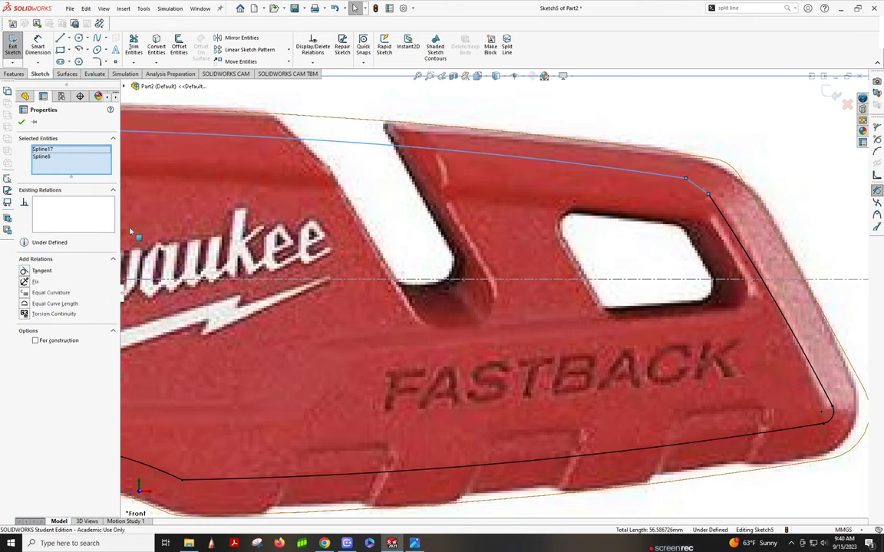
left_click(24, 271)
scroll(550, 192, "down", 3)
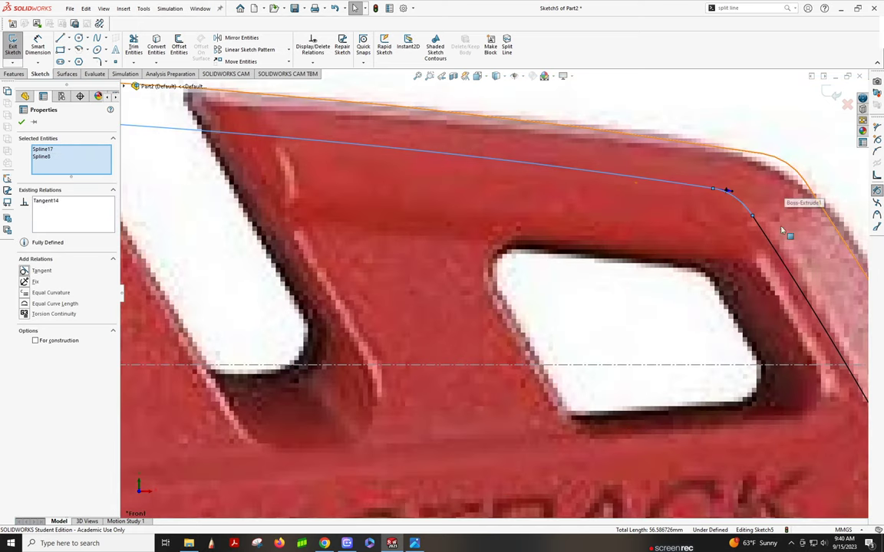
left_click(742, 204)
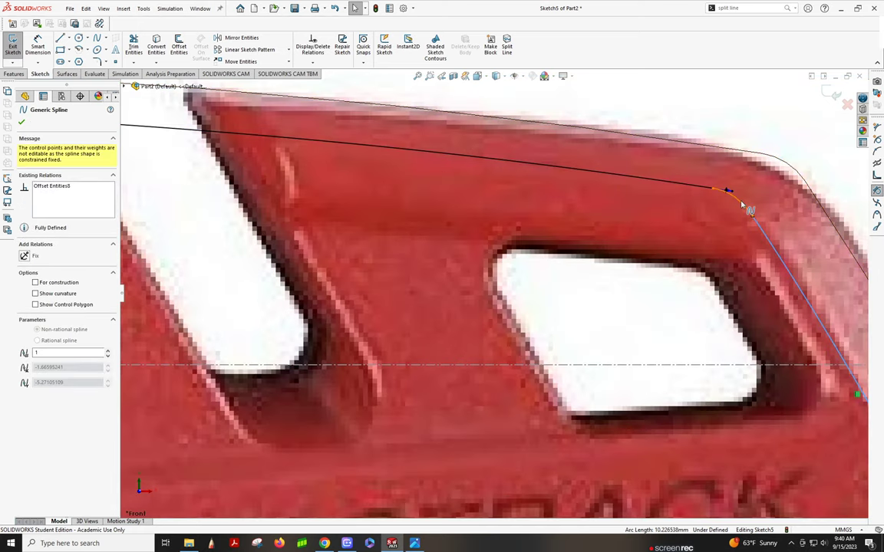
left_click(741, 204, "ctrl")
left_click(24, 271)
scroll(774, 209, "down", 3)
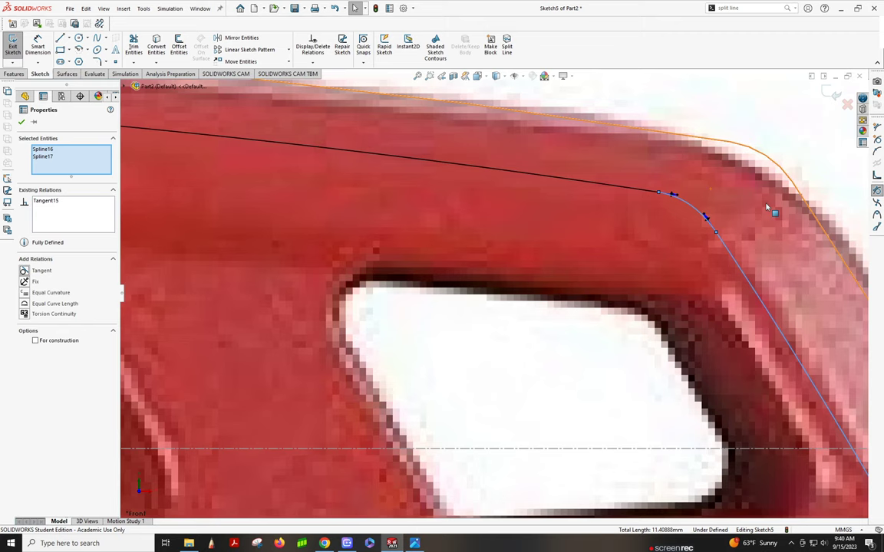
- Examine the offset outline at the upper rear corner, along the lower edge and at the open gap around the large finger recess
left_click(623, 198)
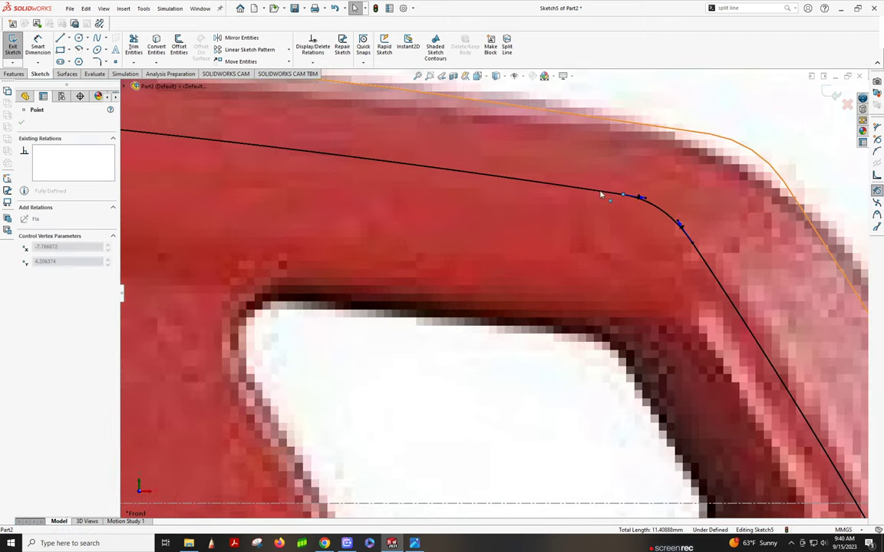
scroll(638, 252, "up", 5)
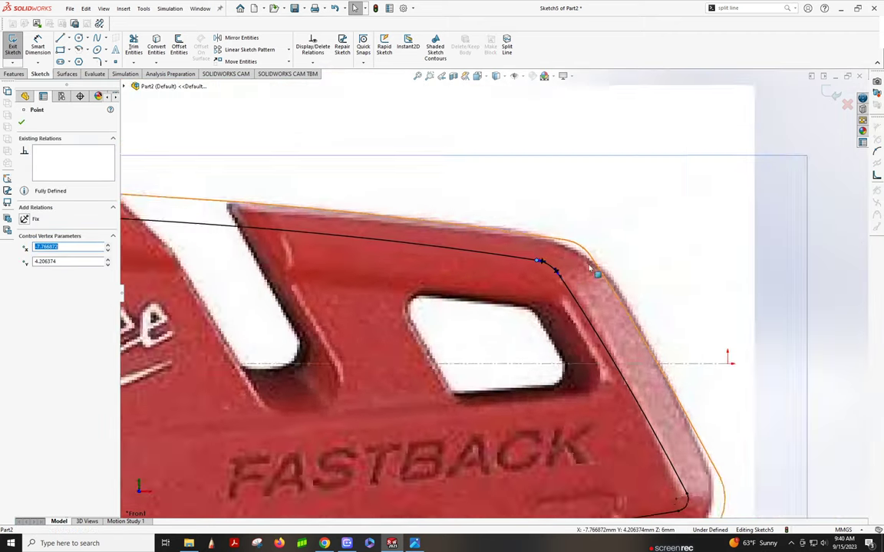
scroll(610, 466, "down", 3)
scroll(564, 414, "up", 3)
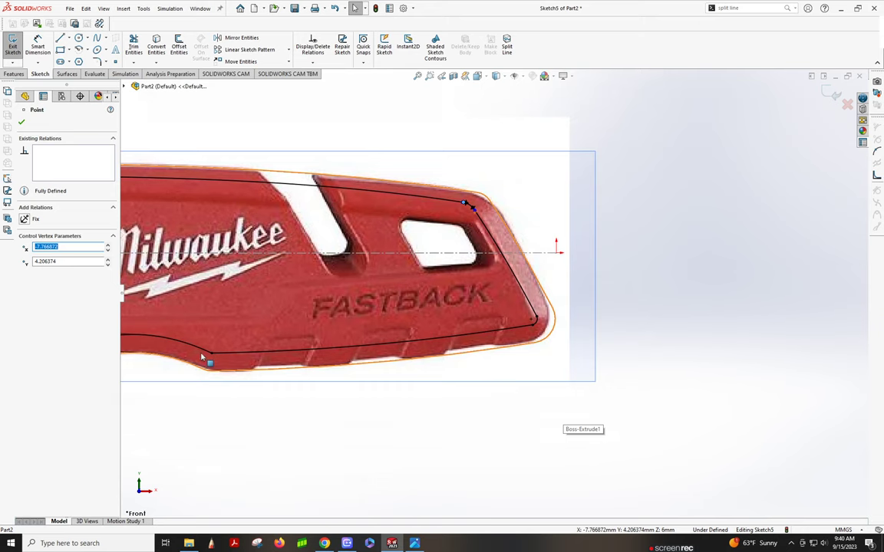
scroll(202, 357, "down", 5)
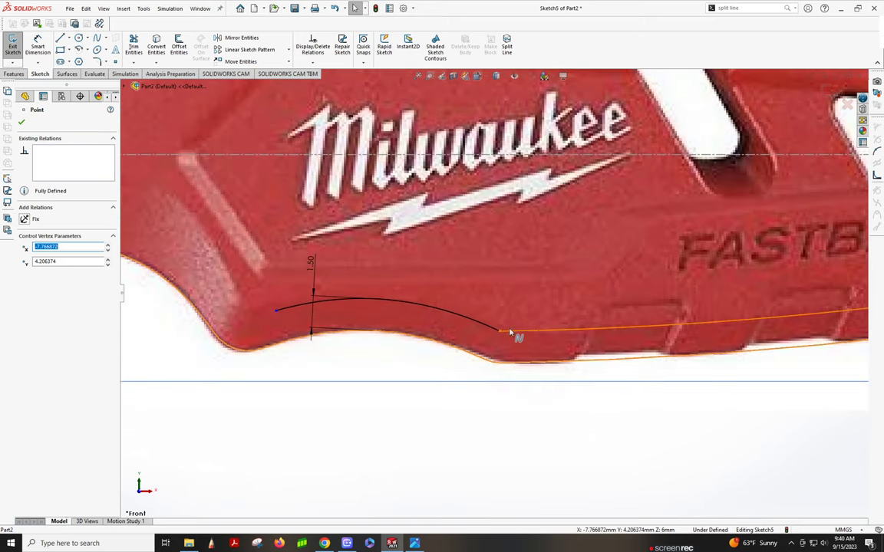
scroll(268, 322, "up", 2)
scroll(270, 322, "up", 2)
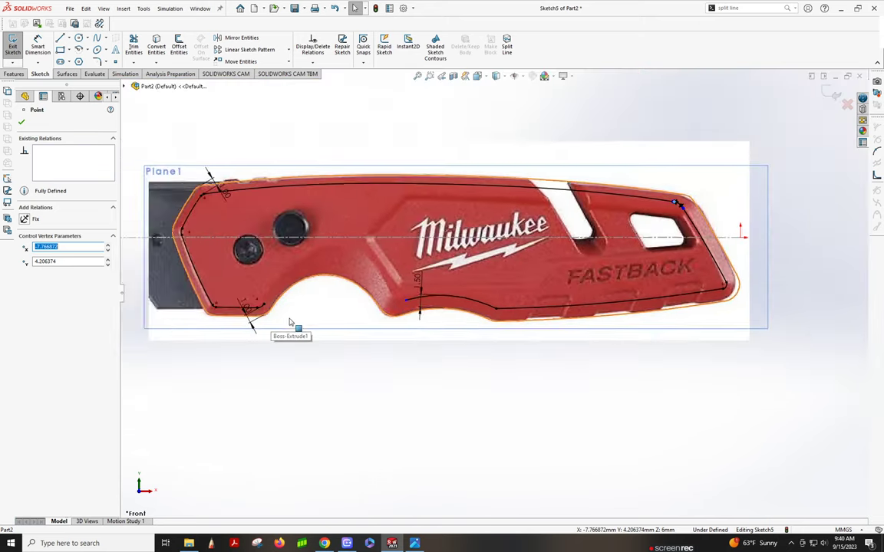
scroll(290, 321, "down", 5)
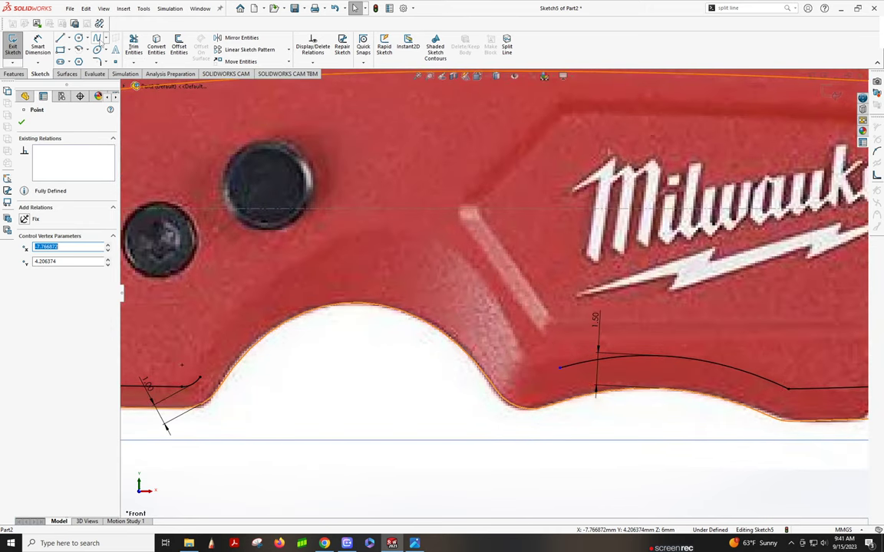
- Sketch a four-point spline over the large finger recess from the lower front offset's end, cresting about X -47.27, Y -1.03 and ending about X -40.92, Y -6.87 mm
left_click(97, 38)
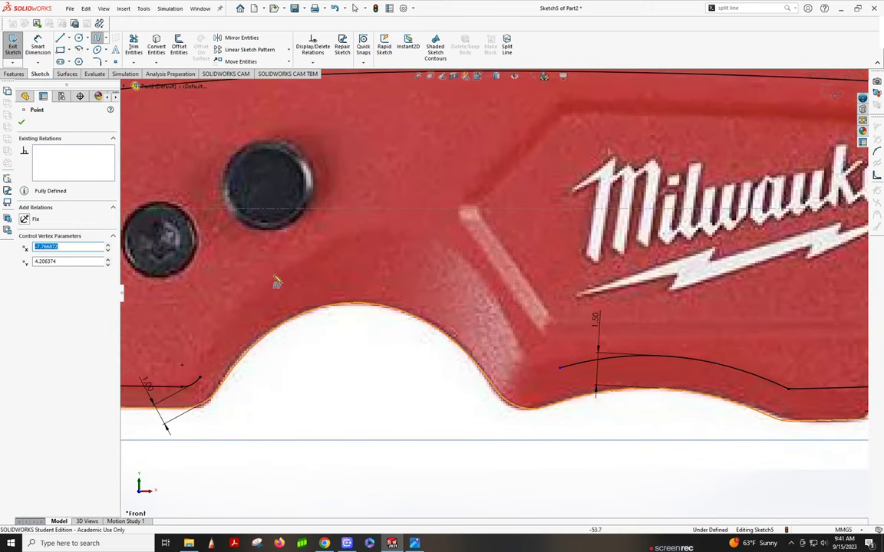
left_click(201, 384)
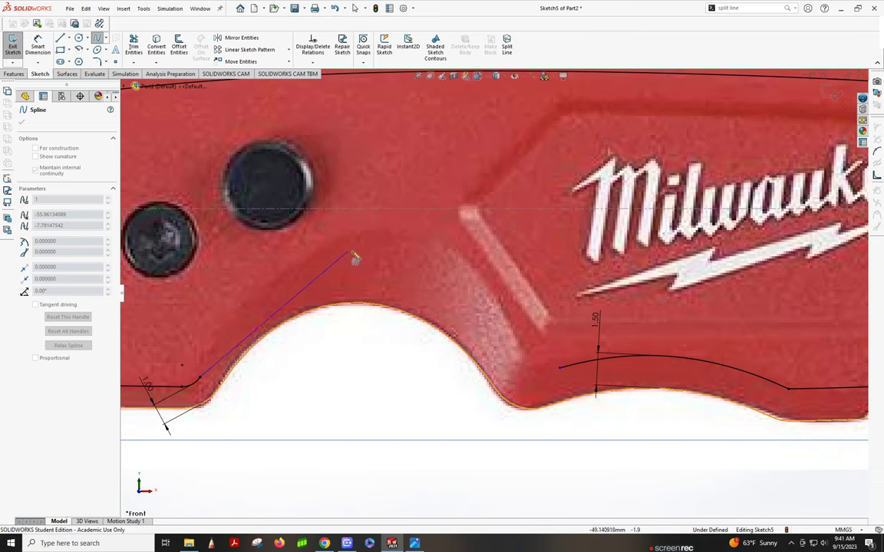
left_click(389, 234)
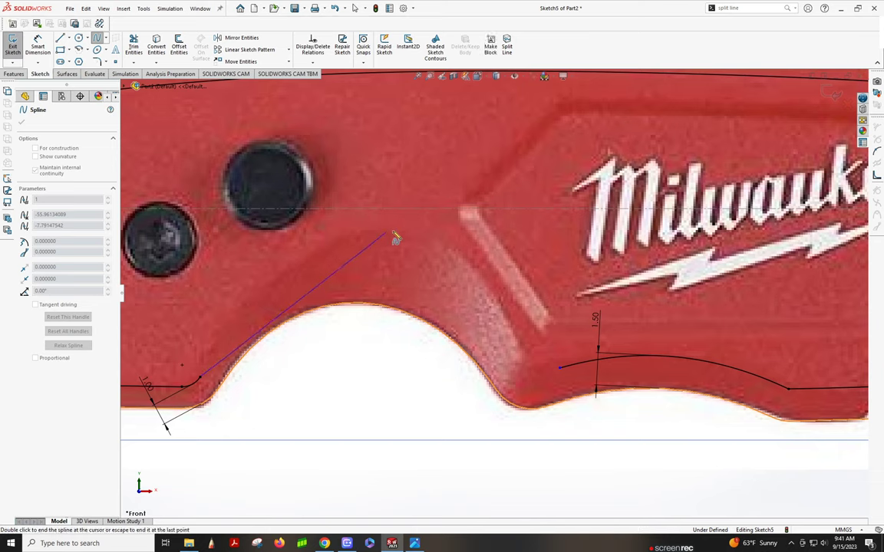
left_click(479, 274)
double_click(527, 359)
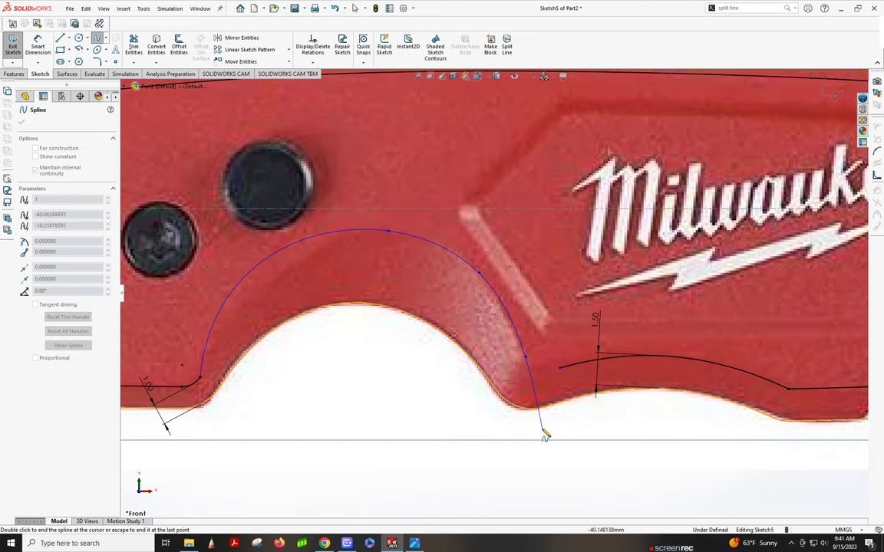
- Make the large finger recess spline tangent to the small corner arc at the end of the lower front offset
left_click(211, 336)
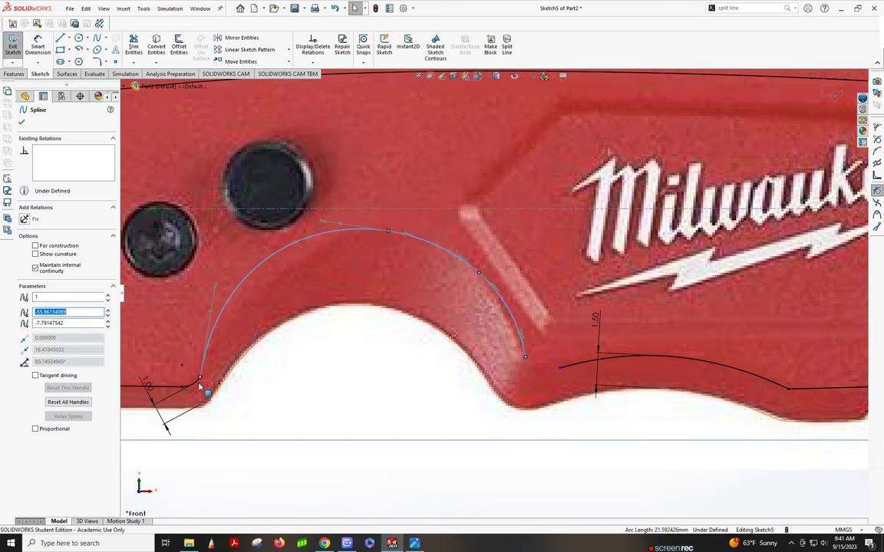
left_click(173, 384, "ctrl")
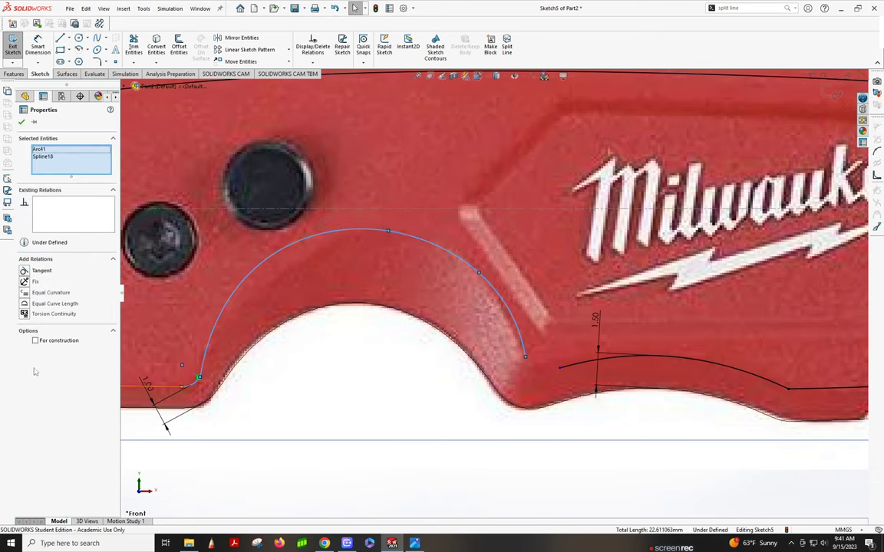
left_click(23, 271)
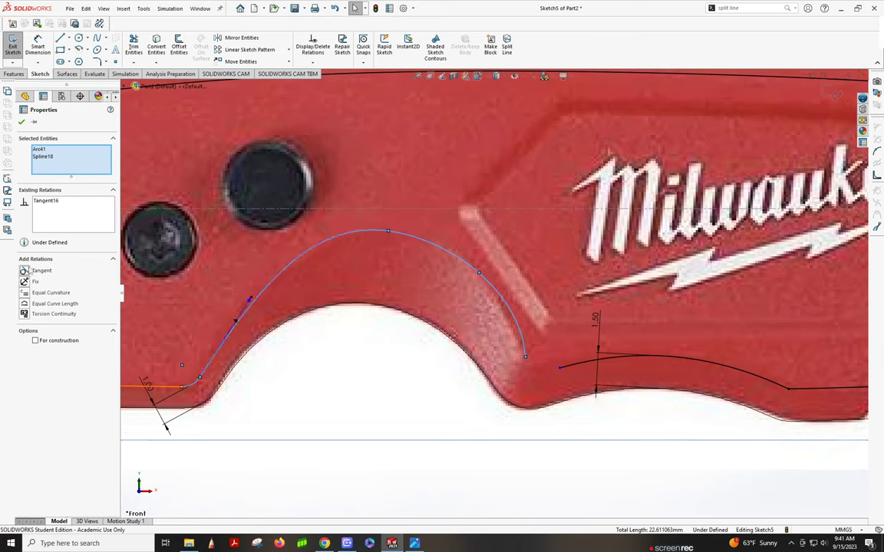
- Reshape the large recess spline by shortening its front handle, leveling and lengthening the crest handle, and angling the rear end handle to about -64.7°
left_click(250, 301)
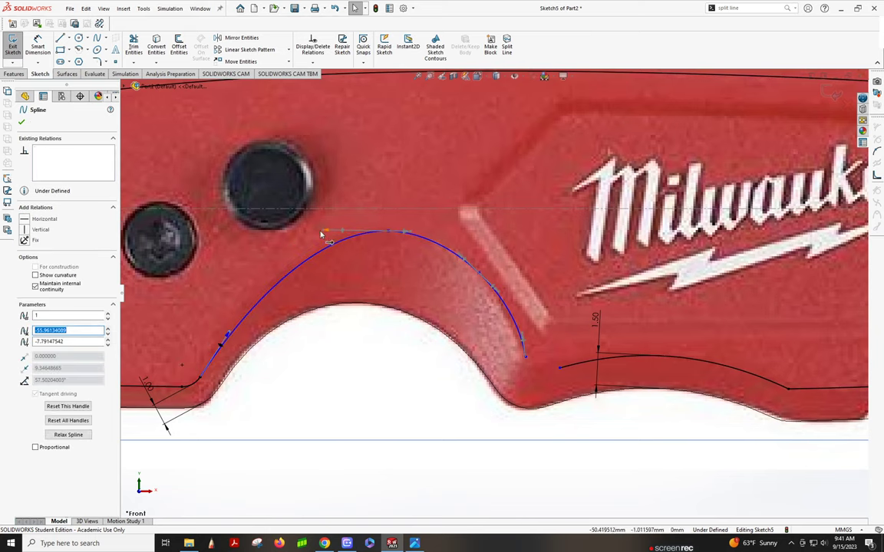
left_click_drag(321, 231, 311, 231)
scroll(388, 296, "up", 5)
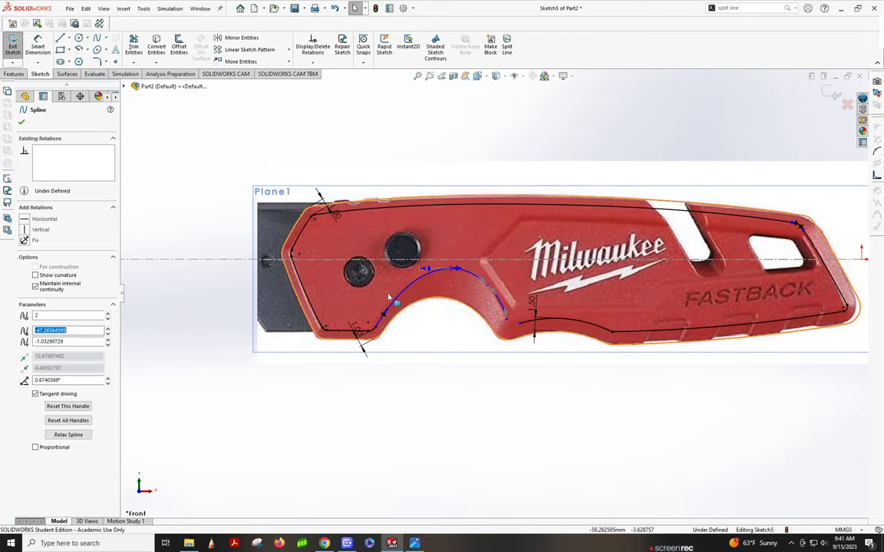
scroll(460, 297, "down", 4)
scroll(461, 300, "down", 3)
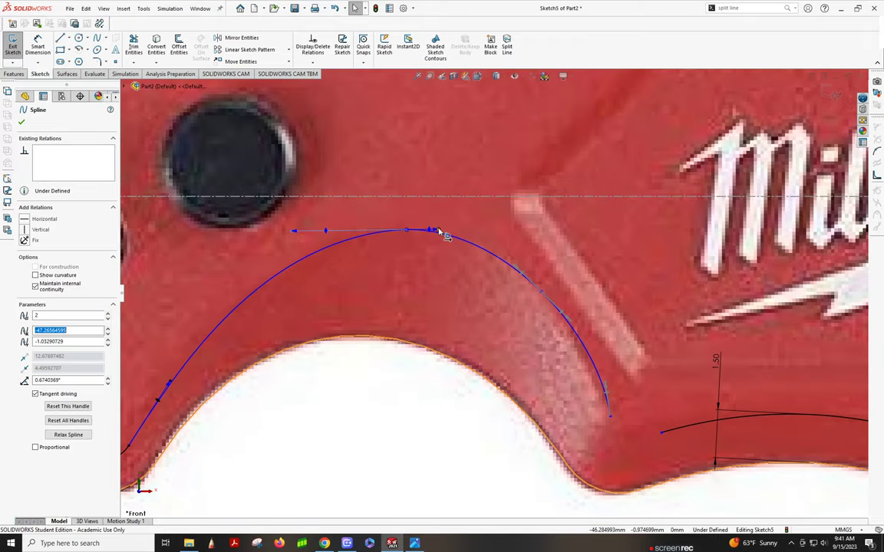
left_click_drag(444, 234, 449, 232)
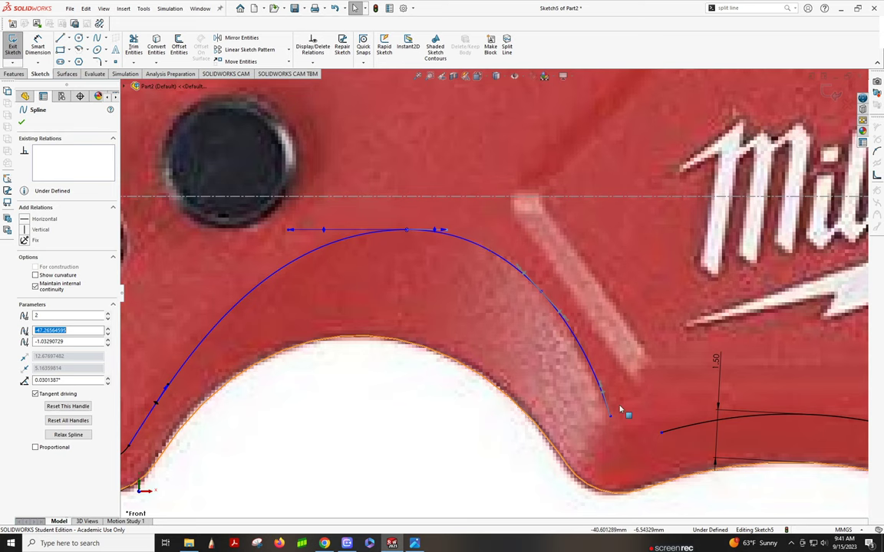
scroll(580, 389, "up", 2)
left_click(582, 373)
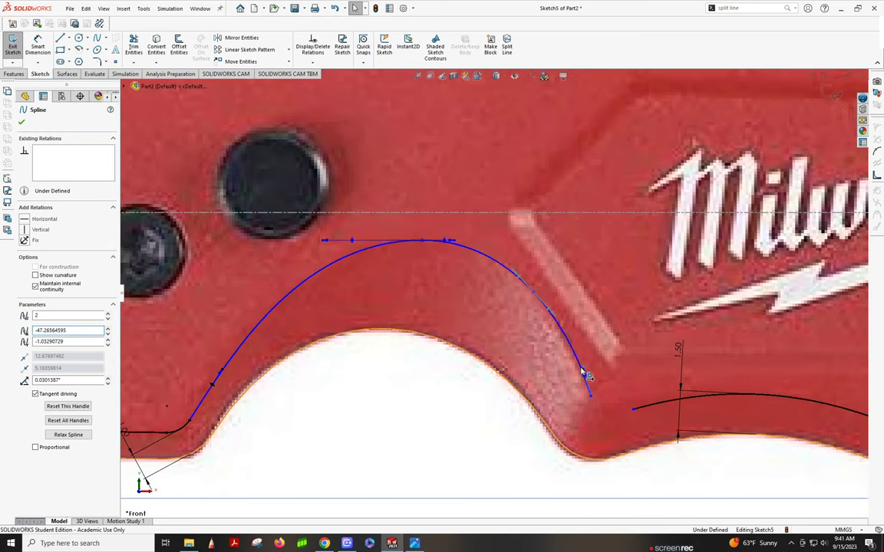
scroll(491, 365, "up", 5)
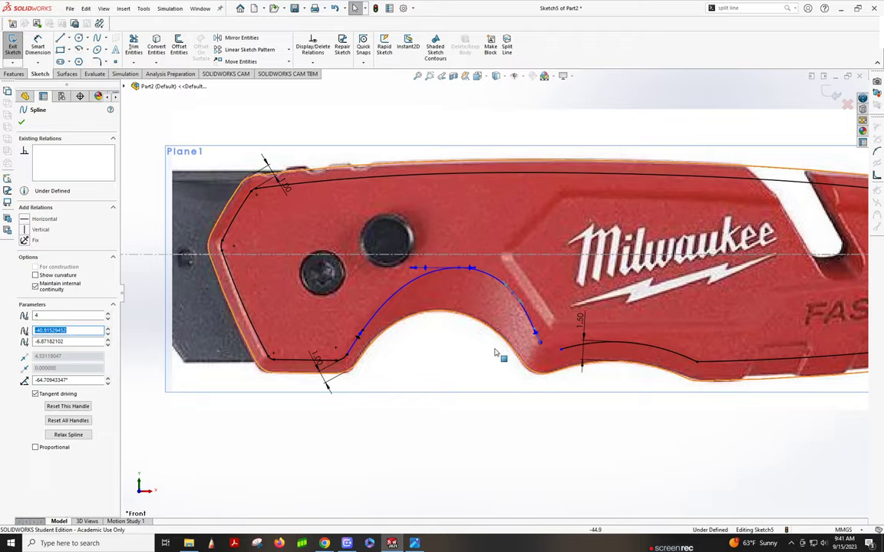
- Bridge the gap between the large recess spline's rear end and the shallow recess offset's front end with a two-point spline
scroll(489, 349, "down", 7)
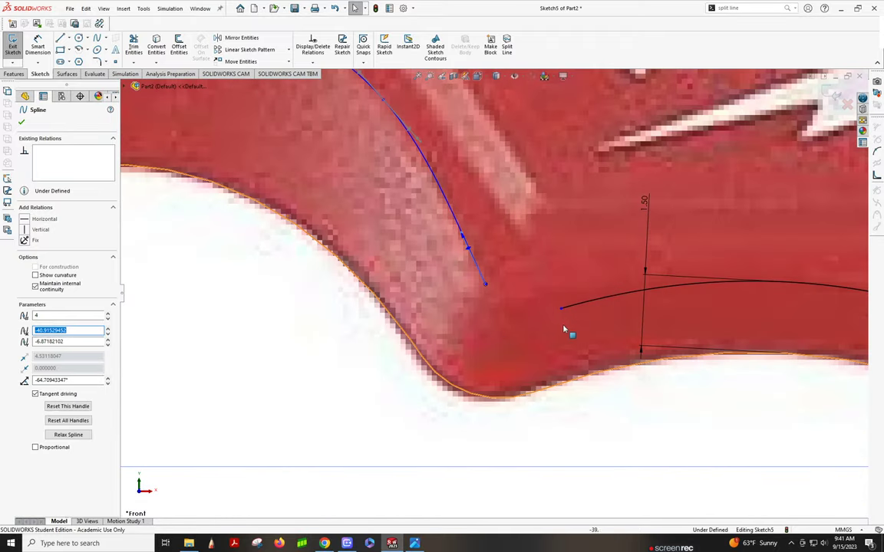
left_click(488, 288)
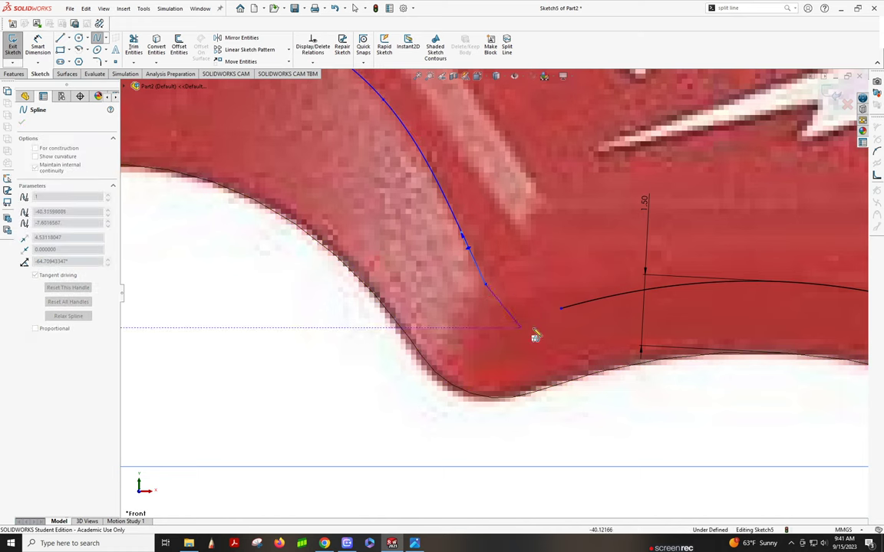
double_click(562, 311)
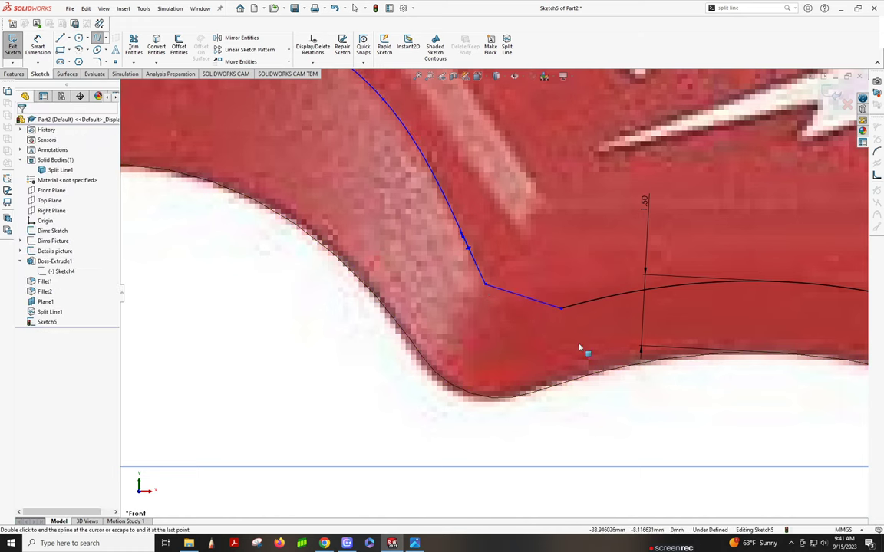
- Bow the short bridging spline downward with its end handles and make its rear end tangent to the shallow recess offset
left_click(531, 300)
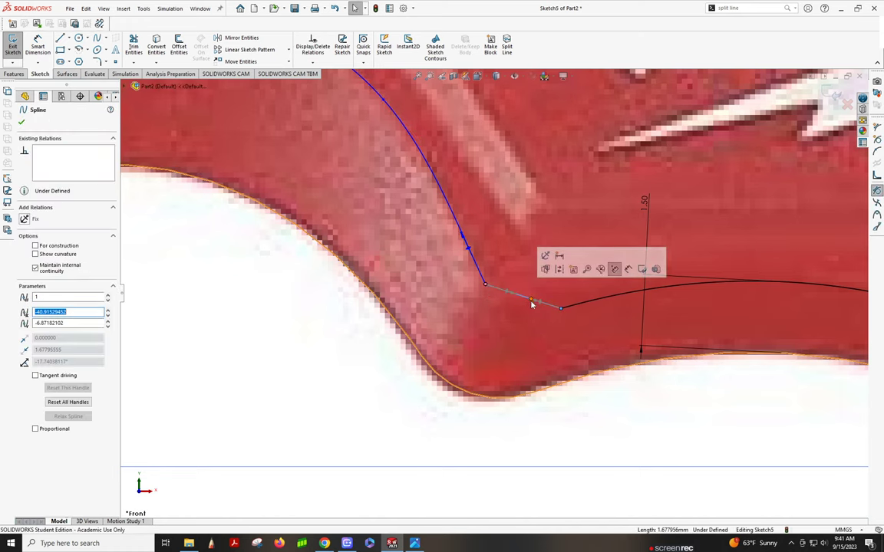
left_click_drag(531, 300, 500, 311)
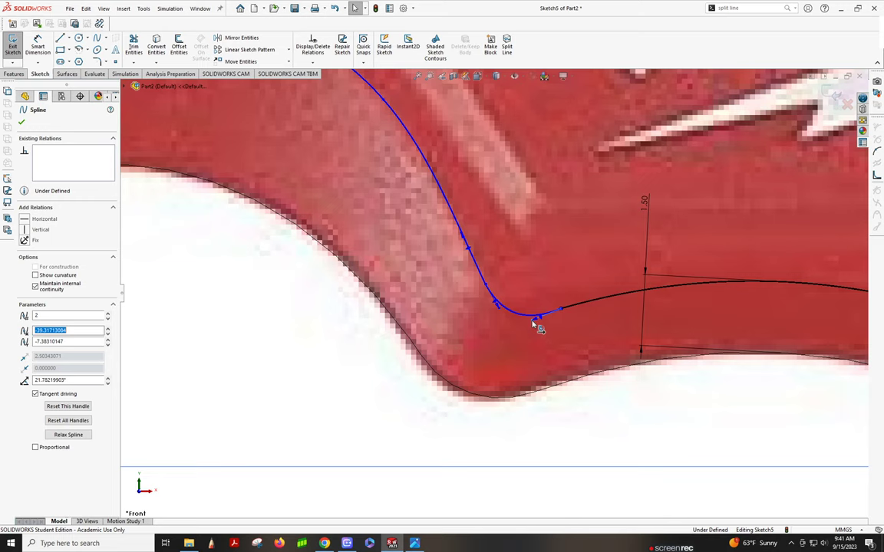
left_click(582, 304, "ctrl")
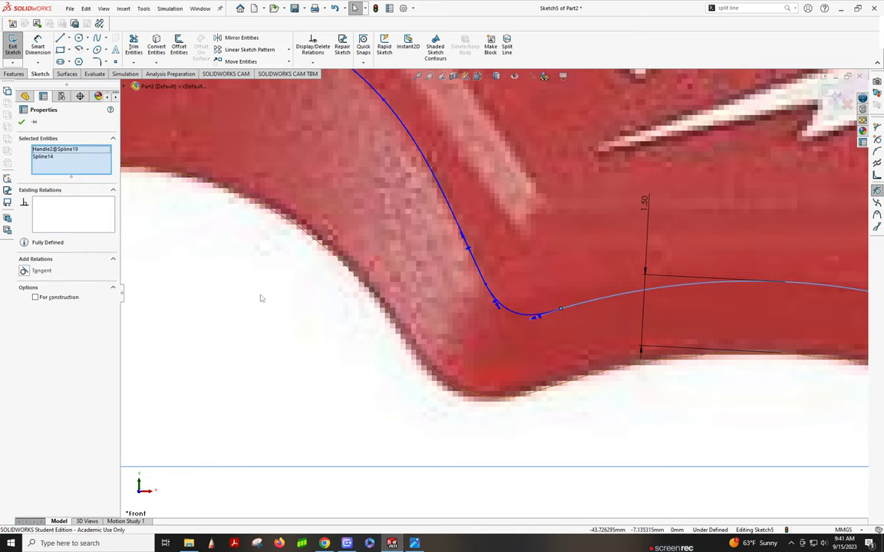
left_click(482, 276)
- Try to make the large recess spline and the short bridging spline tangent to each other
left_click(454, 221)
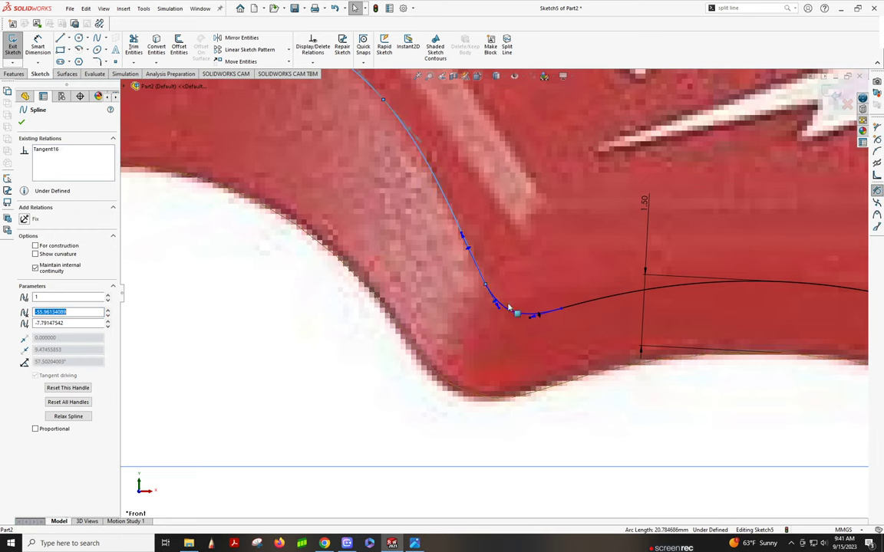
left_click(505, 311, "ctrl")
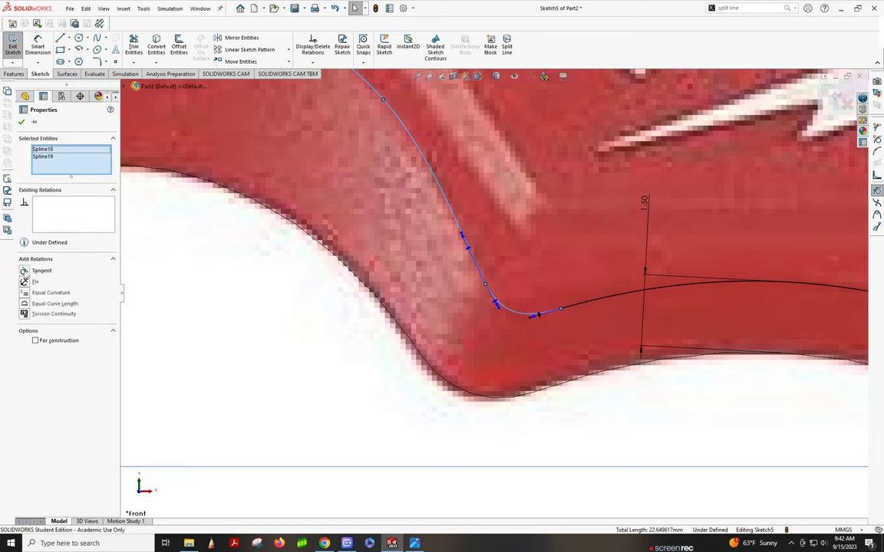
left_click(25, 271)
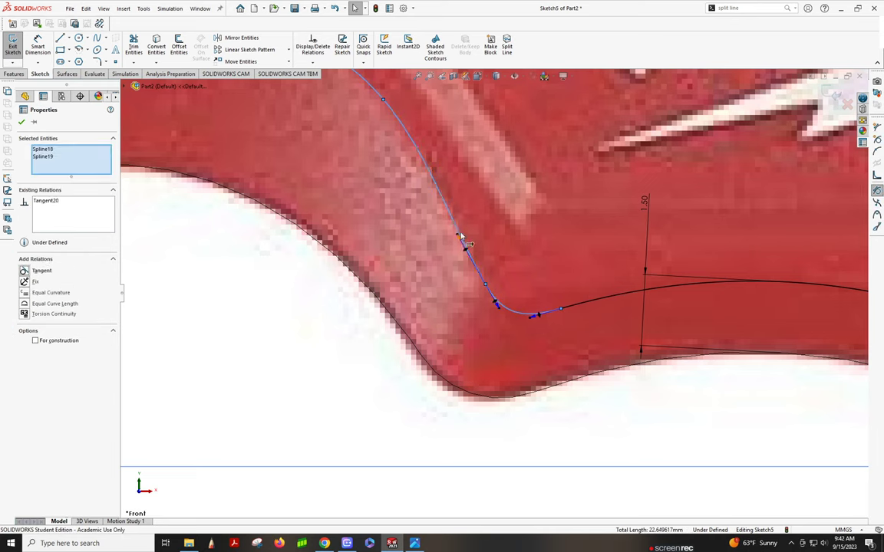
left_click(458, 238)
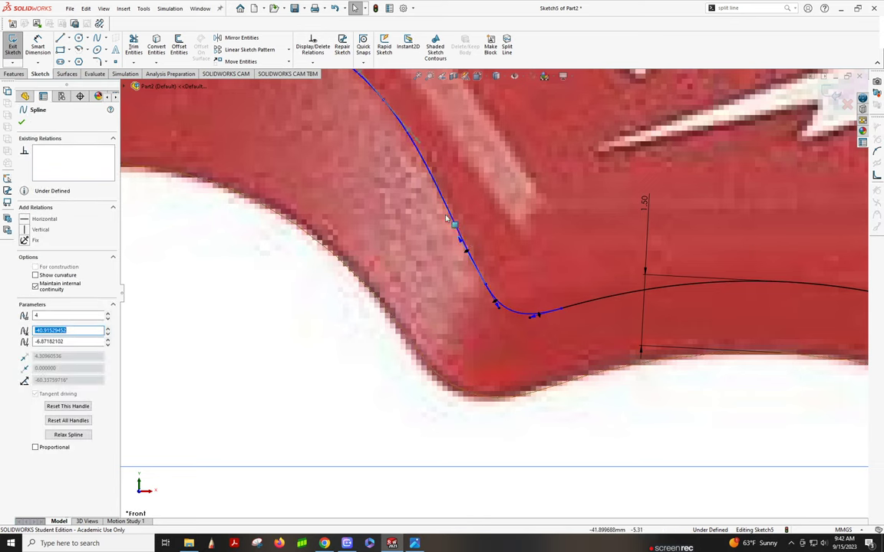
key("Escape")
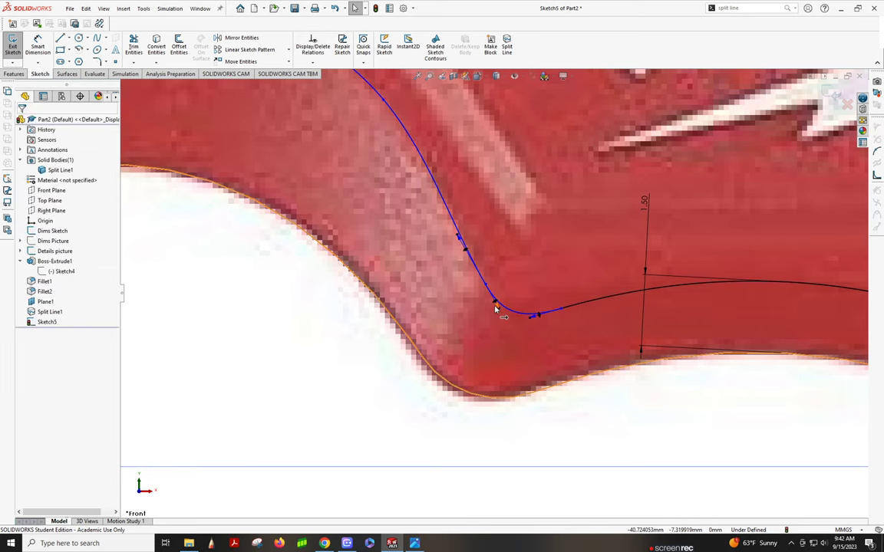
left_click(478, 270)
left_click(495, 307, "ctrl")
left_click(480, 355)
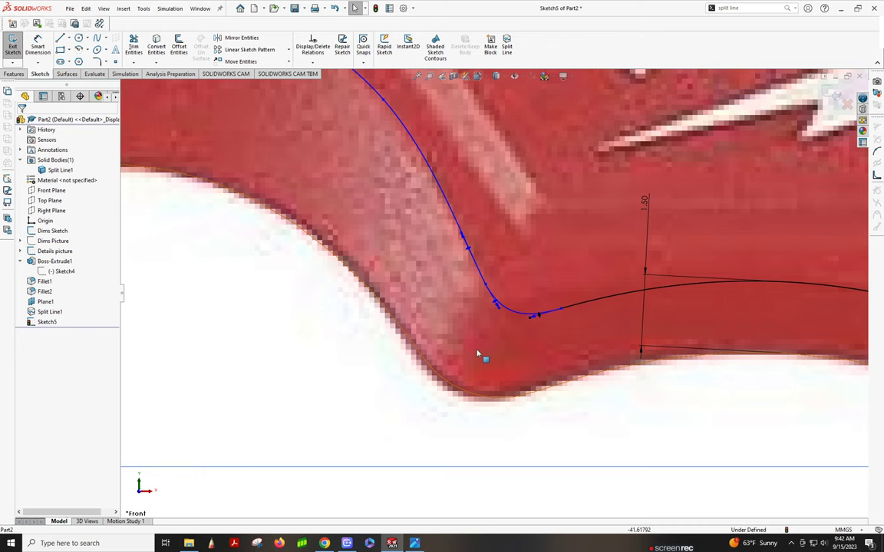
- Align the bridging spline's front handle to about -64.5° and make that handle tangent to the large recess spline
left_click(499, 311)
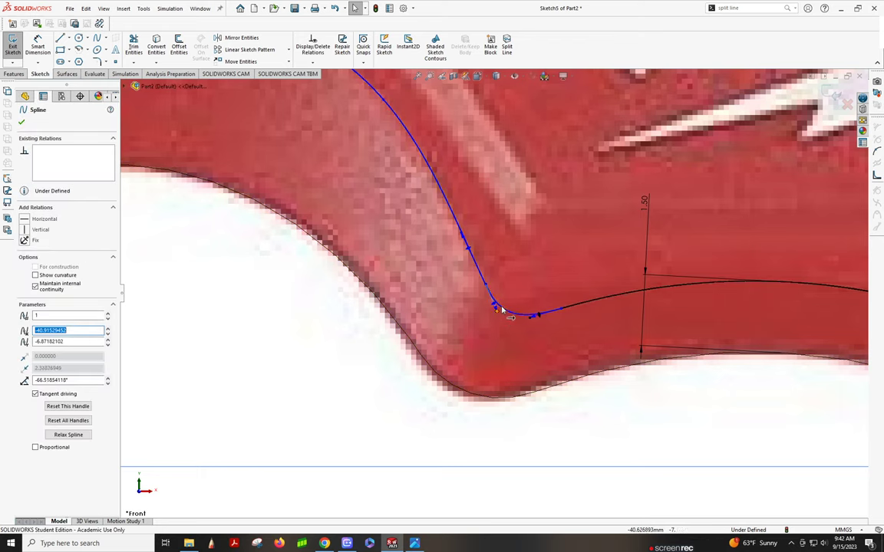
left_click_drag(498, 313, 499, 312)
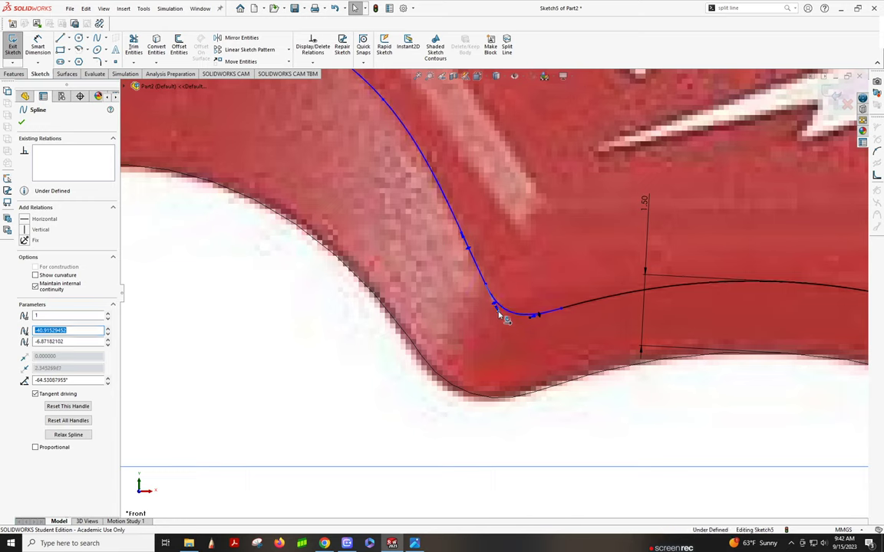
left_click(456, 219)
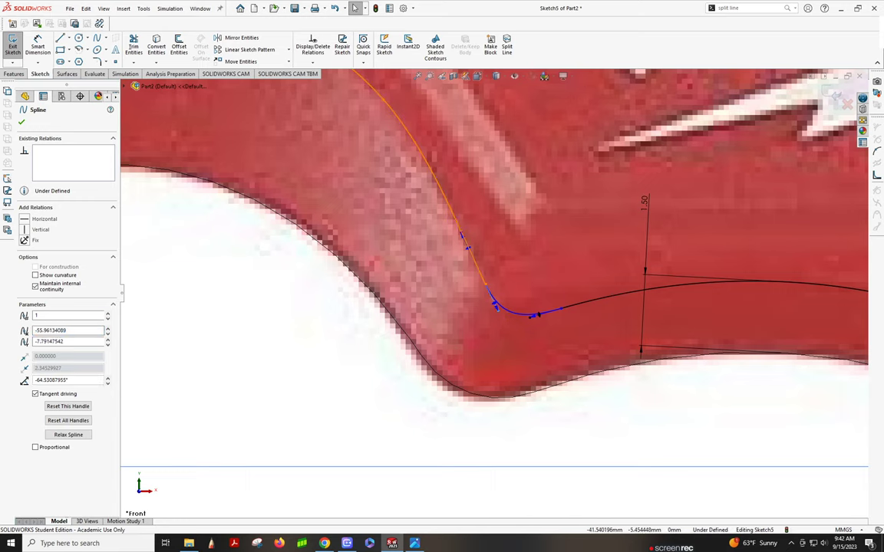
left_click(453, 216, "ctrl")
left_click(26, 271)
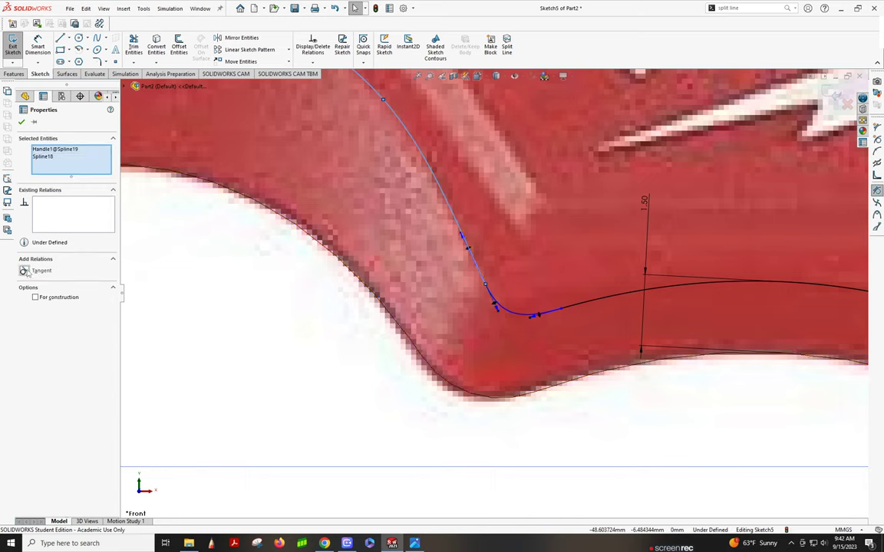
left_click(519, 255)
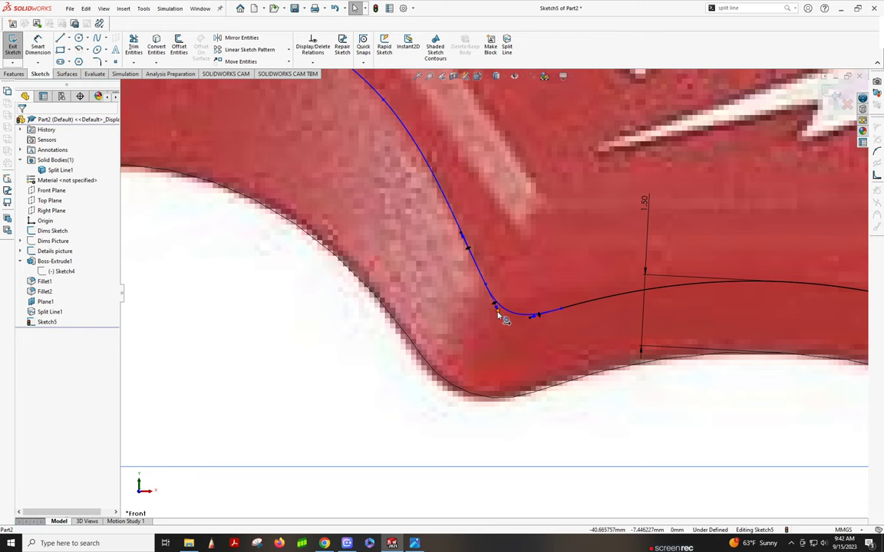
- Examine the offset outline around the large finger recess, at the rear end and at the sharp lower corner behind the shallow recess
scroll(499, 314, "up", 5)
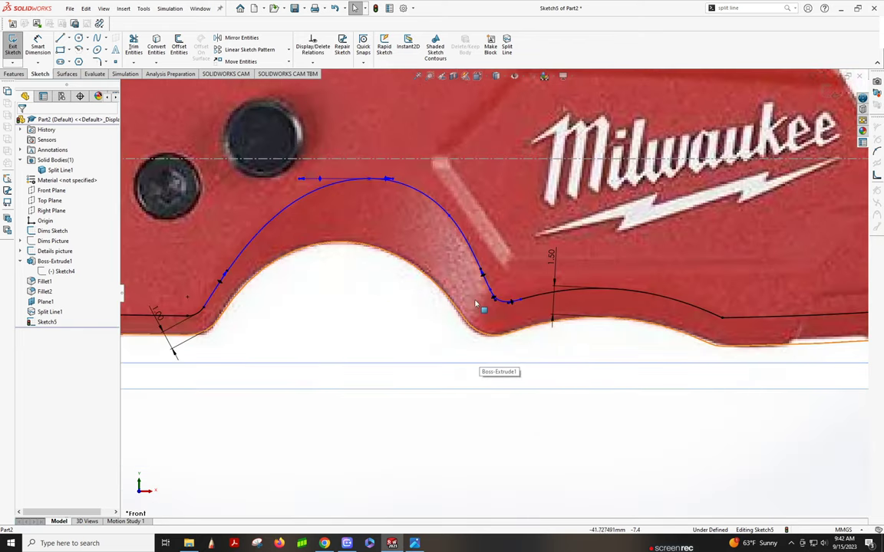
scroll(457, 280, "up", 3)
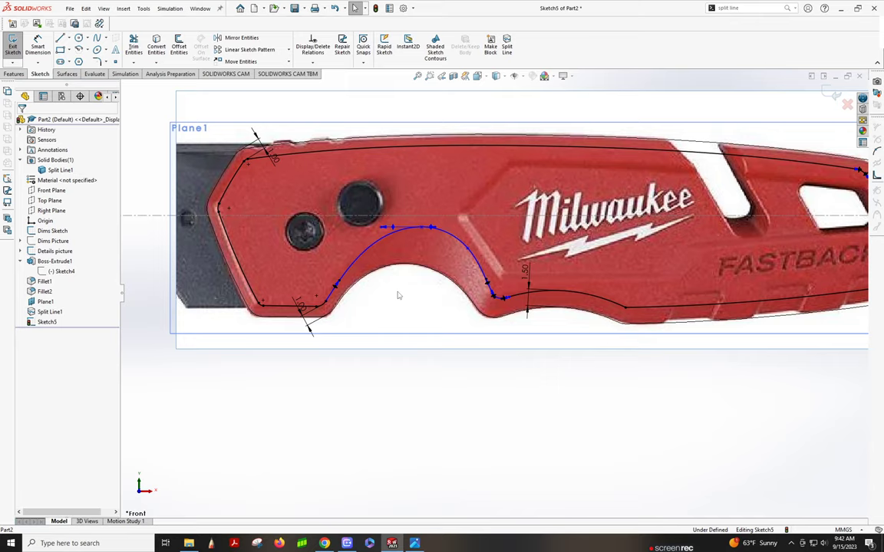
scroll(402, 300, "down", 2)
scroll(404, 301, "up", 4)
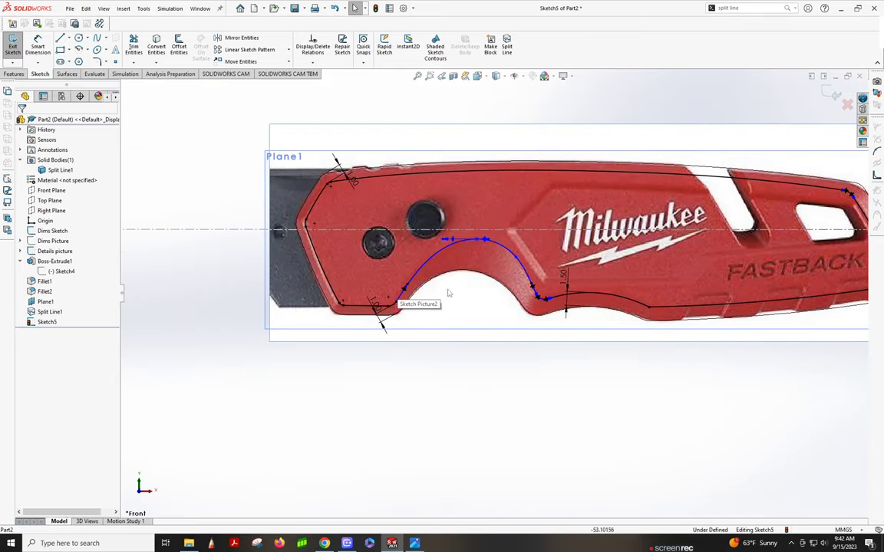
scroll(449, 293, "up", 2)
scroll(746, 246, "down", 5)
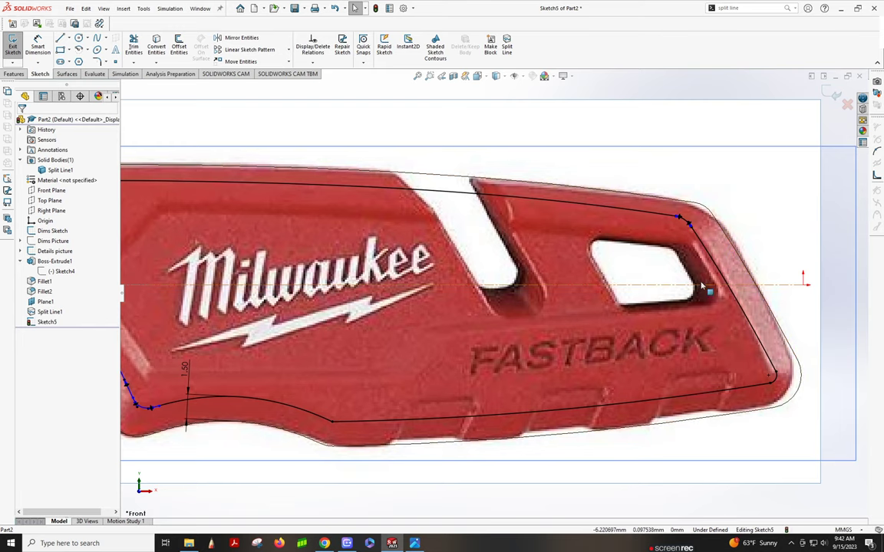
scroll(345, 442, "down", 5)
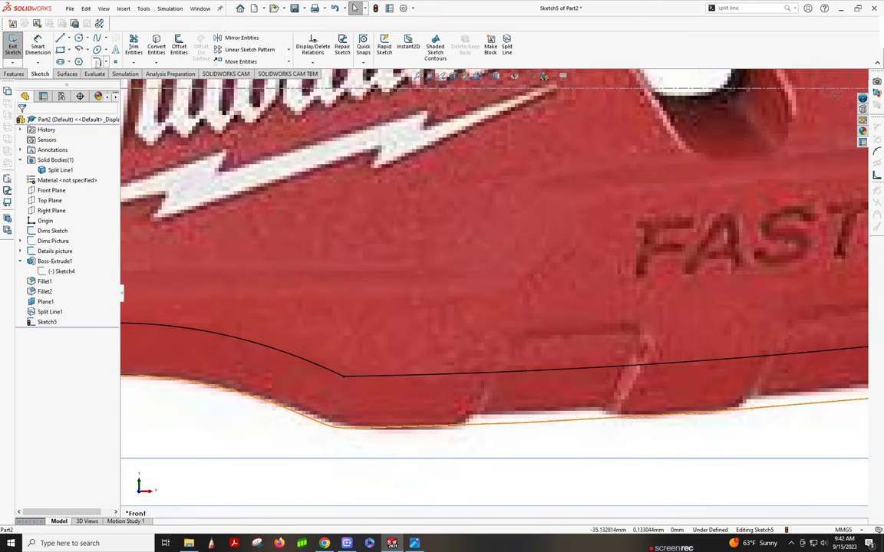
- Round the outline's sharp lower corner behind the shallow recess with a 1 mm sketch fillet
left_click(97, 61)
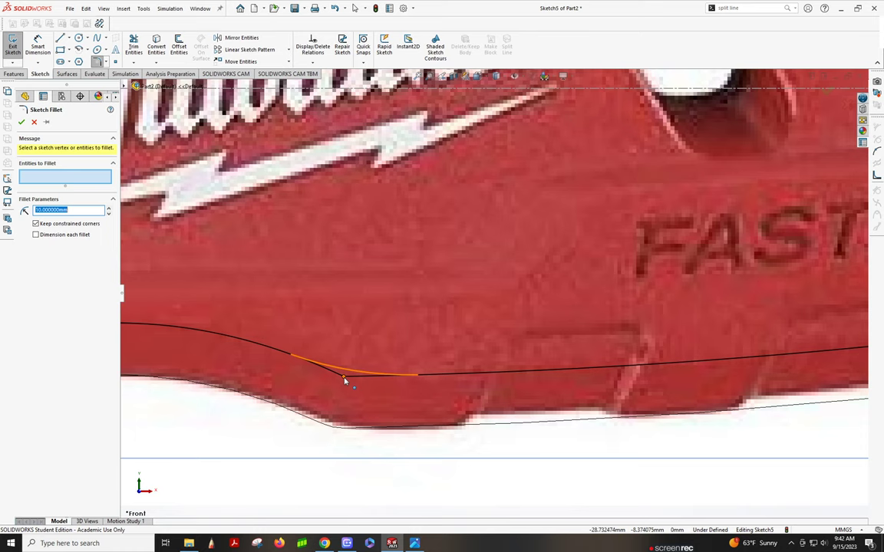
left_click(344, 379)
double_click(65, 211)
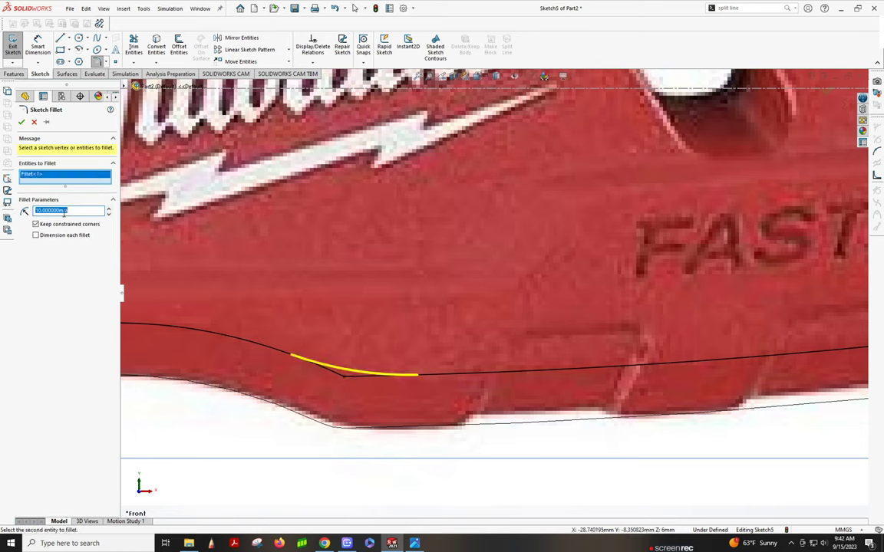
type("1")
key("Return")
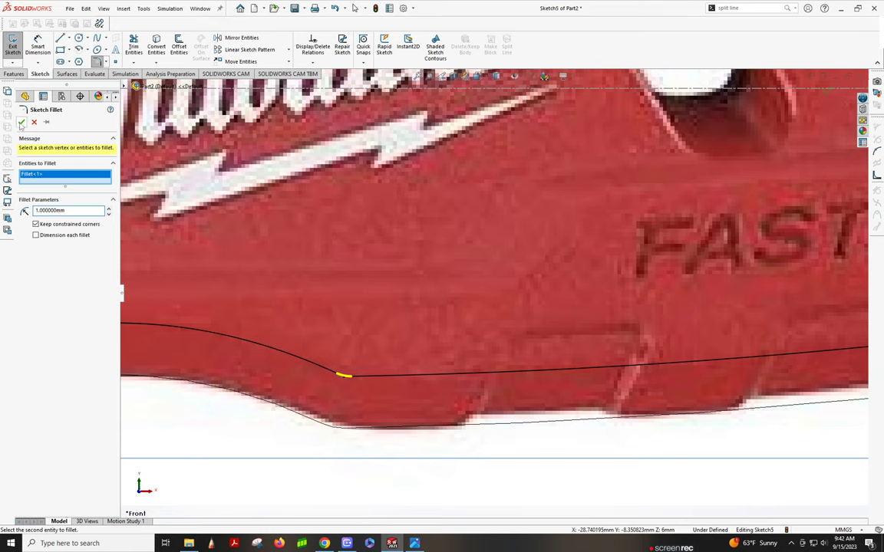
left_click(22, 123)
- Show the hidden handle body over the reference picture
key("f")
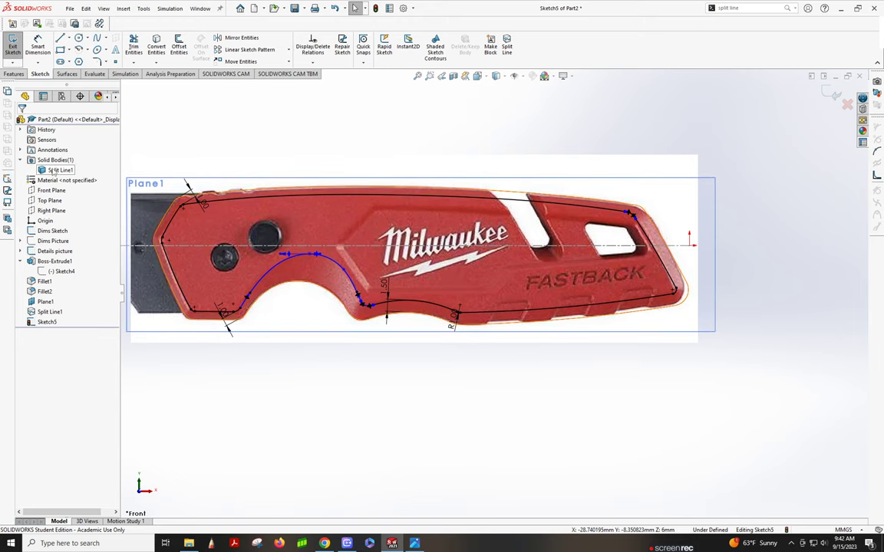
right_click(54, 170)
left_click(85, 241)
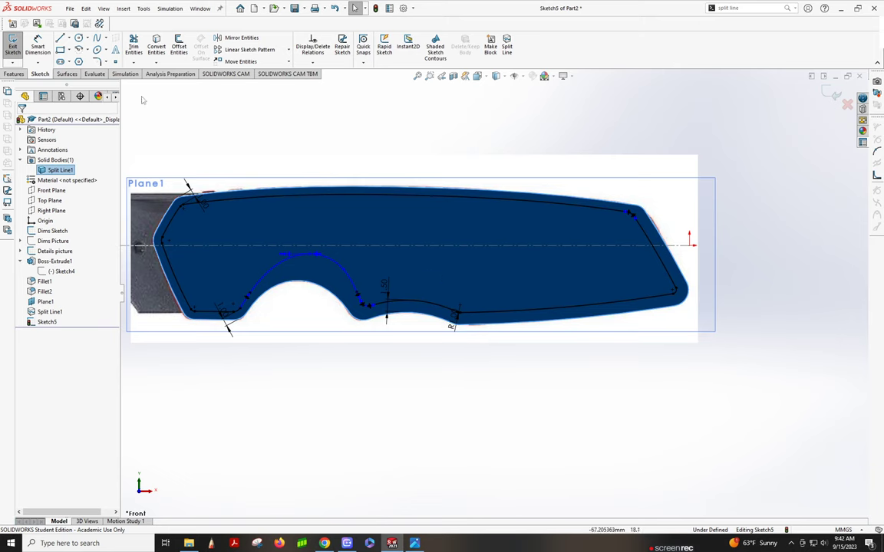
- Split the handle's side face with a projected split line from the current offset outline sketch
left_click(66, 74)
left_click(488, 46)
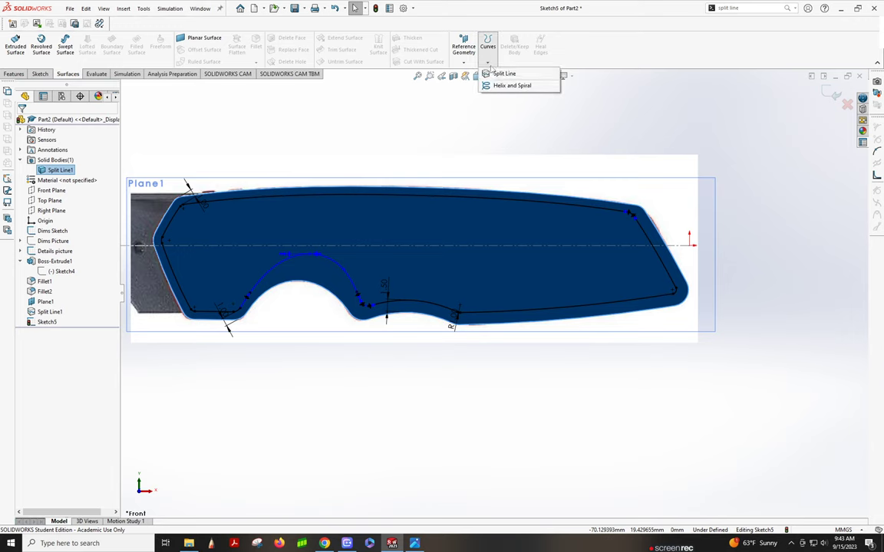
left_click(501, 73)
left_click(370, 228)
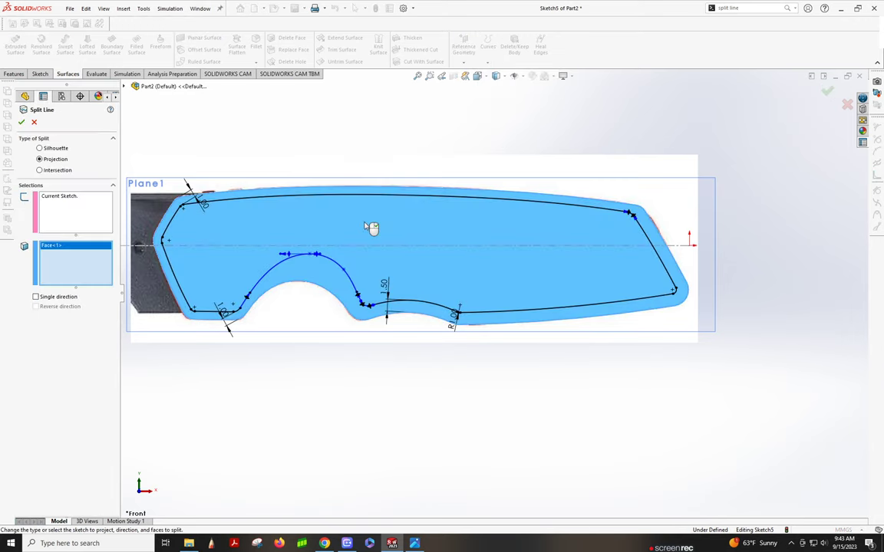
middle_click_drag(370, 228, 491, 319)
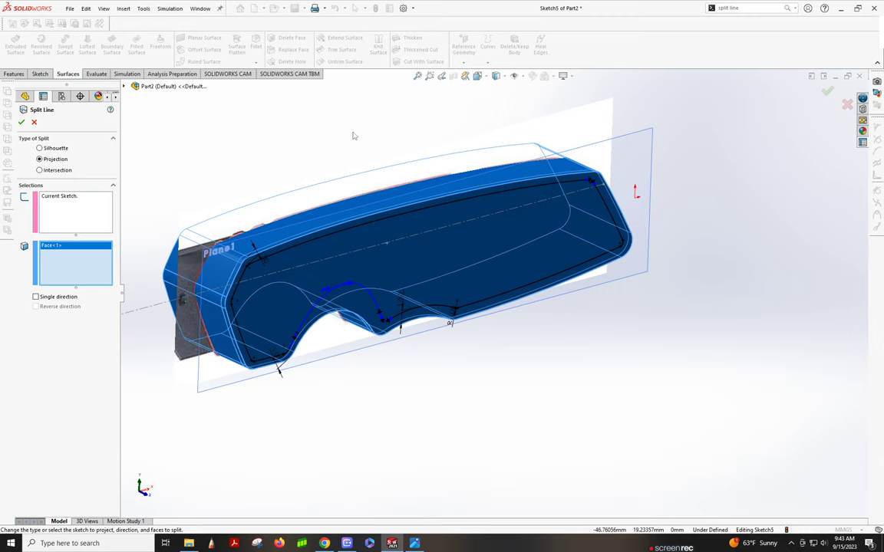
left_click(22, 123)
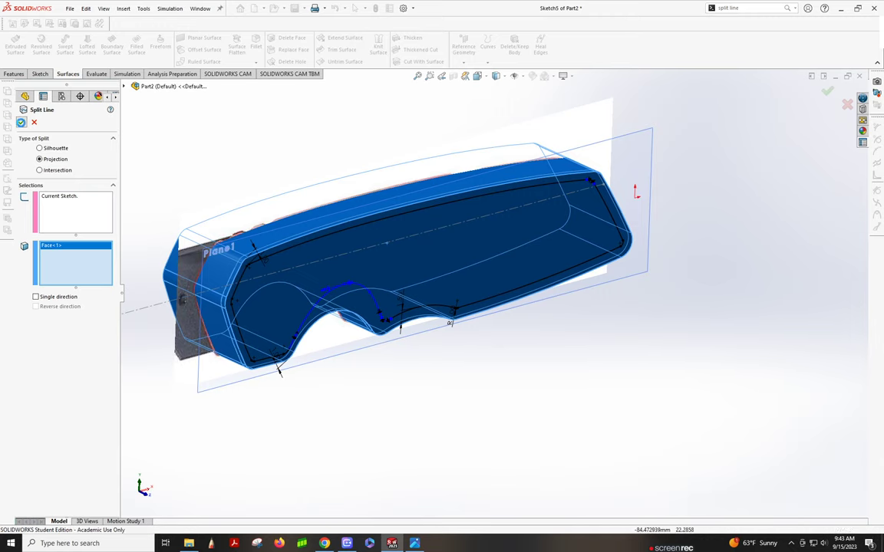
scroll(388, 314, "down", 2)
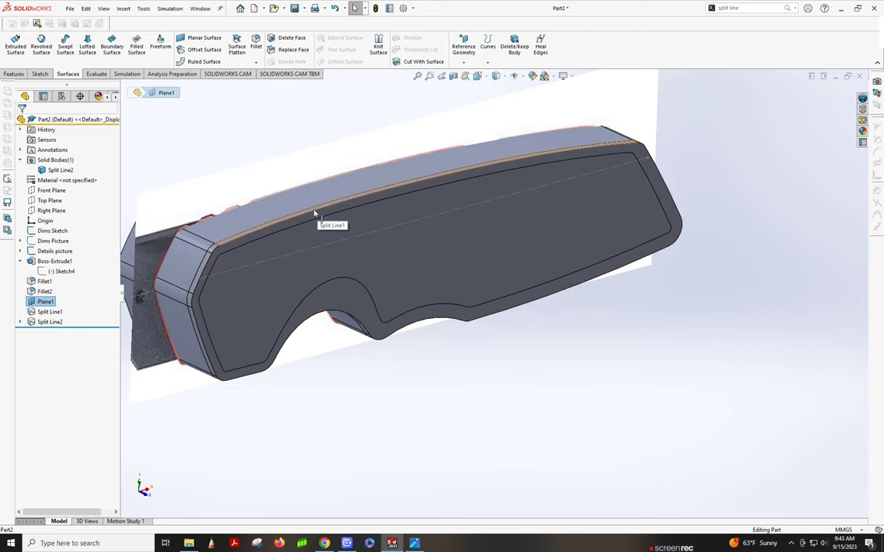
- Start a Delete Face operation and select the split rim face plus the narrow strip faces along the handle's upper edge and front end
left_click(14, 74)
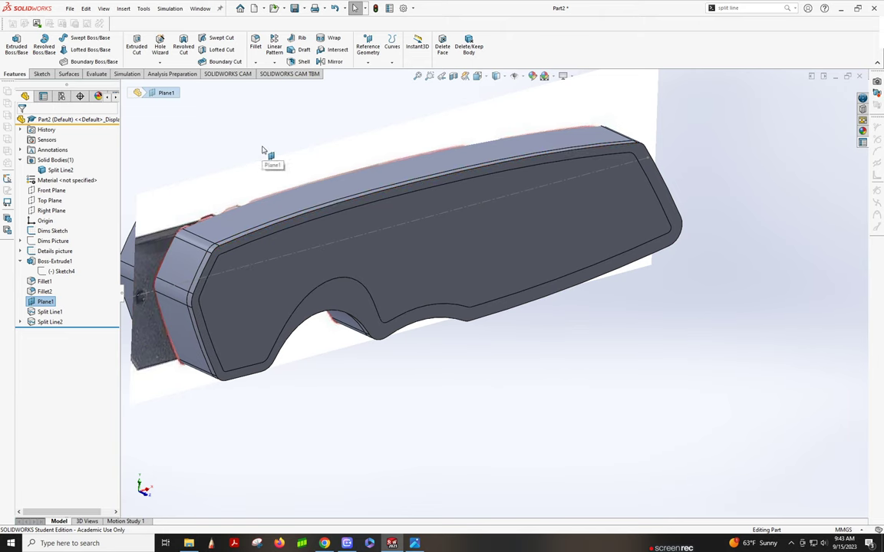
left_click(68, 73)
left_click(291, 37)
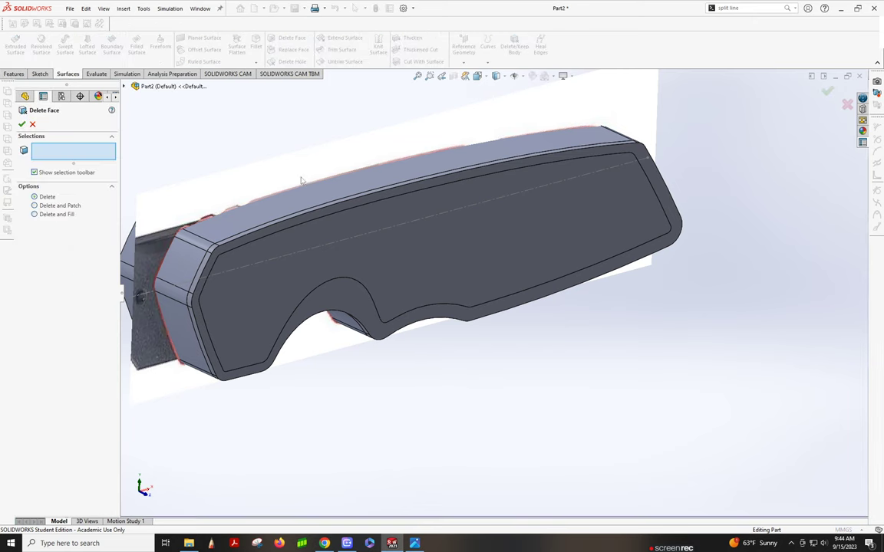
left_click(258, 238)
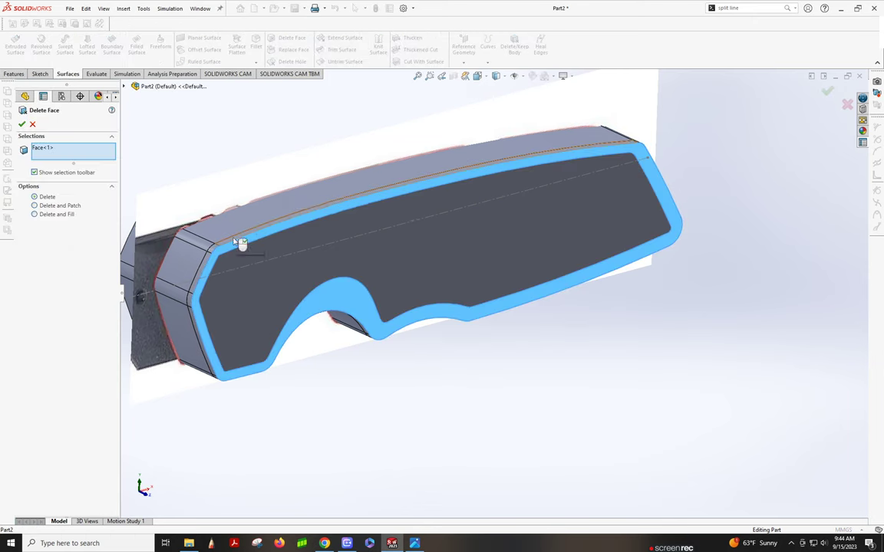
left_click(241, 246)
left_click(206, 266)
left_click(200, 279)
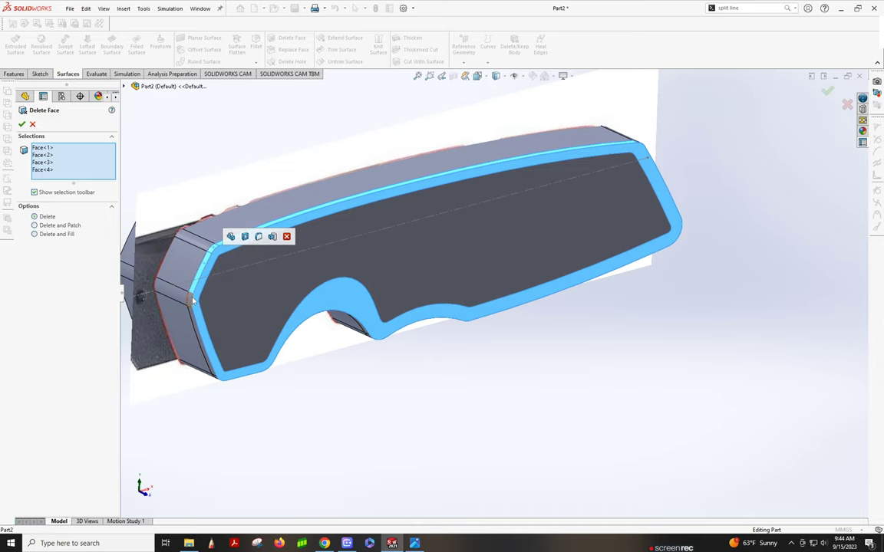
left_click(193, 299)
left_click(196, 333)
- Add the narrow strip faces along the handle's underside, through both finger recesses, to the faces selected for deletion
middle_click_drag(244, 369, 221, 215)
left_click(214, 372)
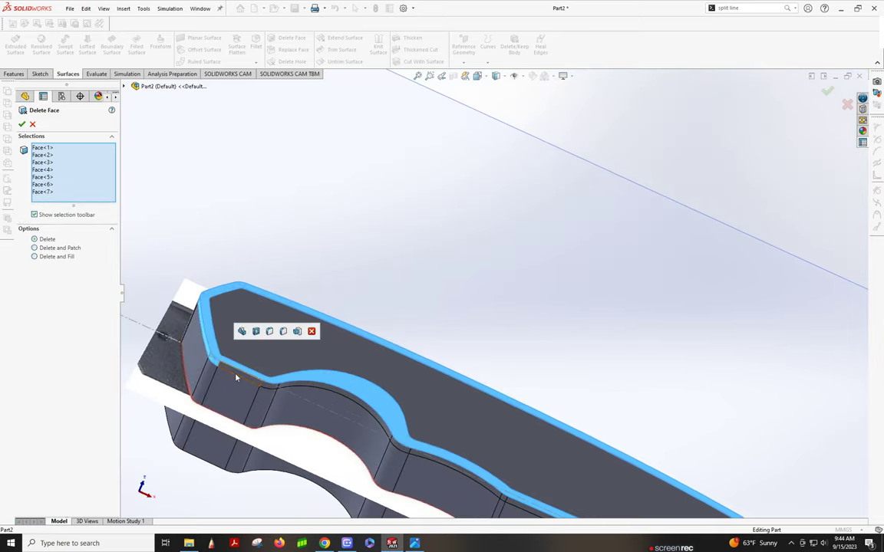
left_click(240, 376)
left_click(295, 391)
left_click(292, 387)
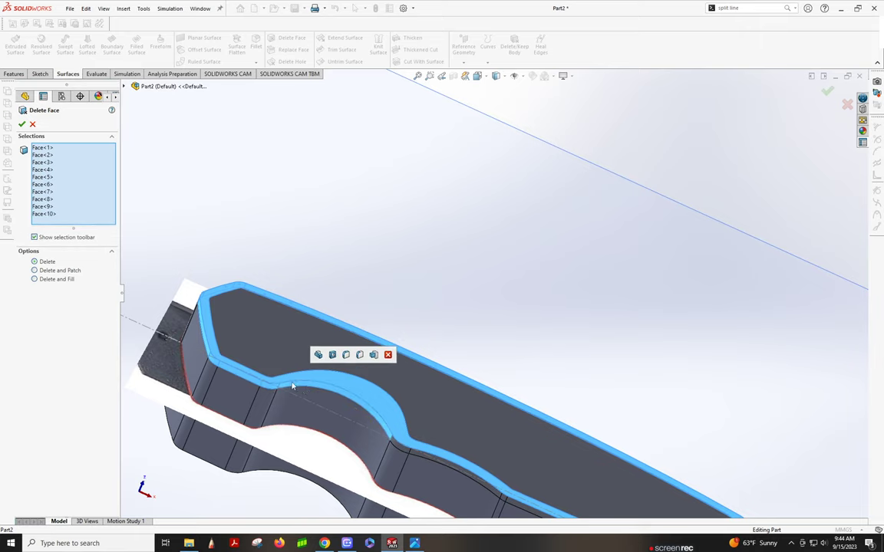
left_click(406, 458)
left_click(414, 455)
left_click(502, 500)
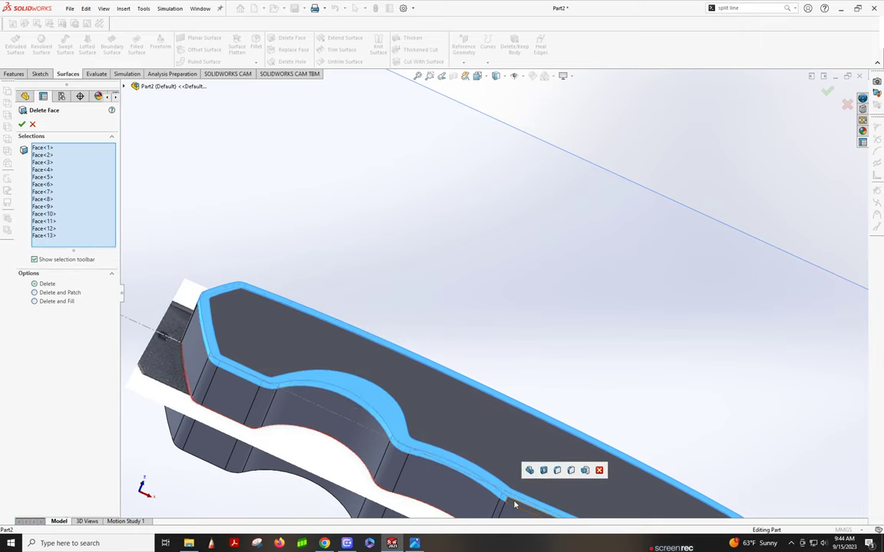
left_click(513, 503)
- Add the narrow strip faces around the handle's rear end and delete all selected faces without patching
scroll(417, 454, "up", 4)
scroll(625, 452, "down", 6)
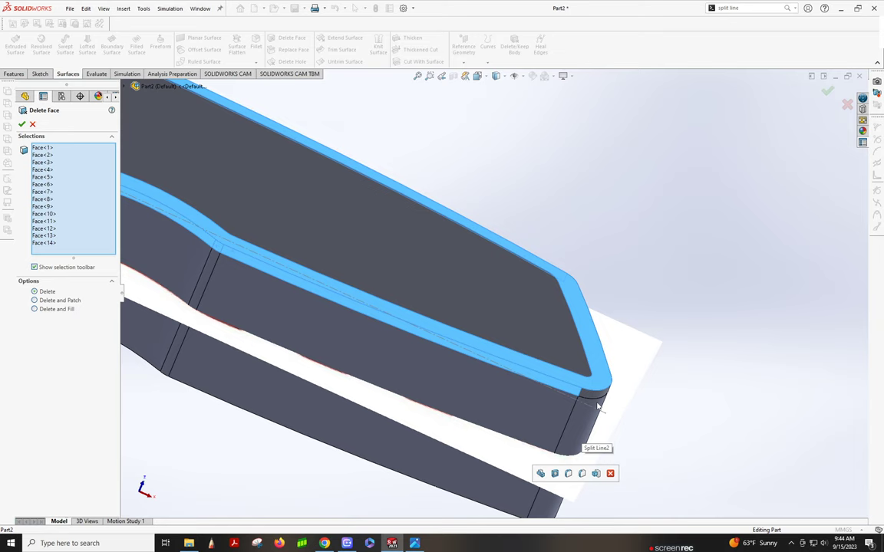
left_click(596, 397)
middle_click_drag(543, 396, 663, 360)
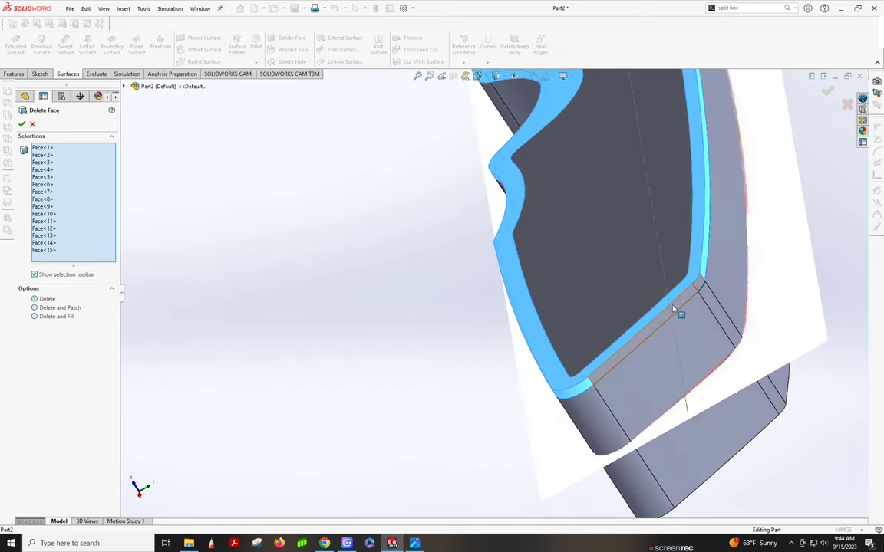
left_click(697, 289)
left_click(729, 268)
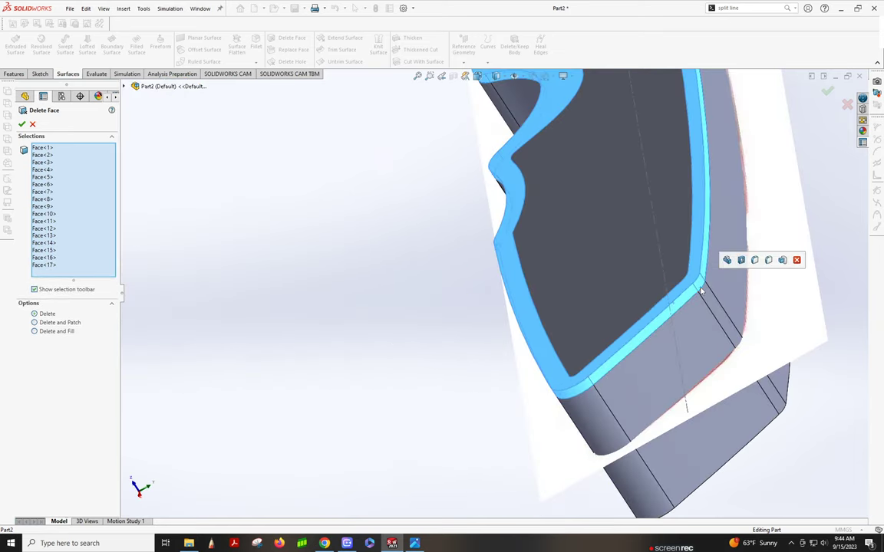
scroll(728, 268, "up", 3)
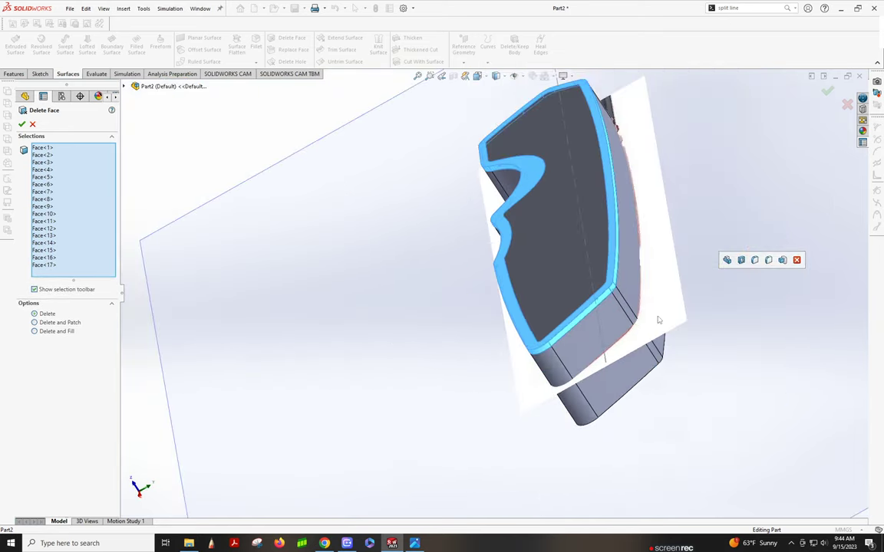
left_click(21, 124)
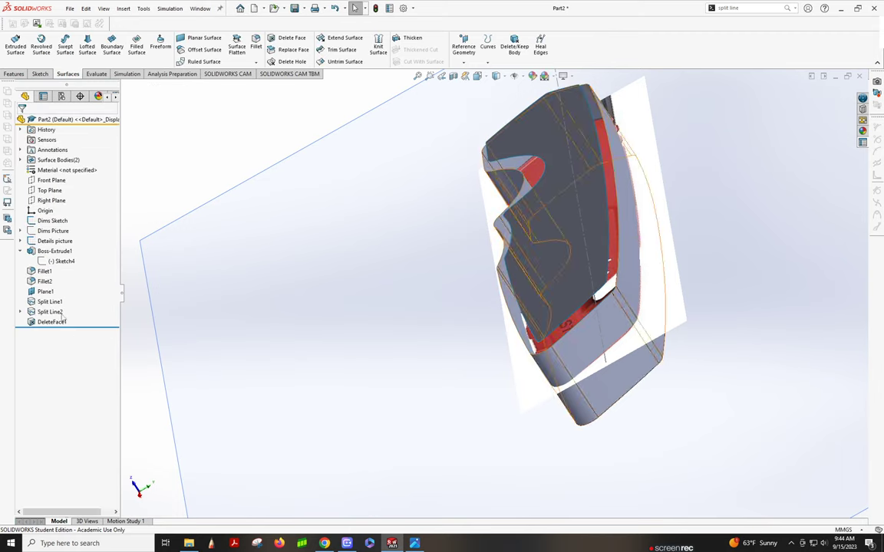
- Hide Plane1 around the handle
scroll(497, 294, "up", 3)
middle_click_drag(559, 158, 661, 294)
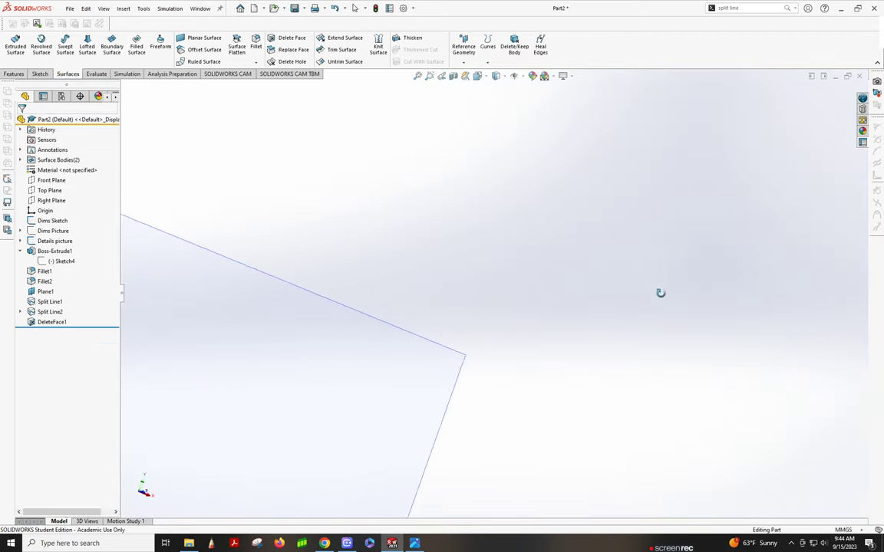
scroll(506, 301, "up", 4)
scroll(309, 302, "up", 3)
scroll(254, 329, "down", 5)
scroll(543, 297, "down", 2)
right_click(541, 163)
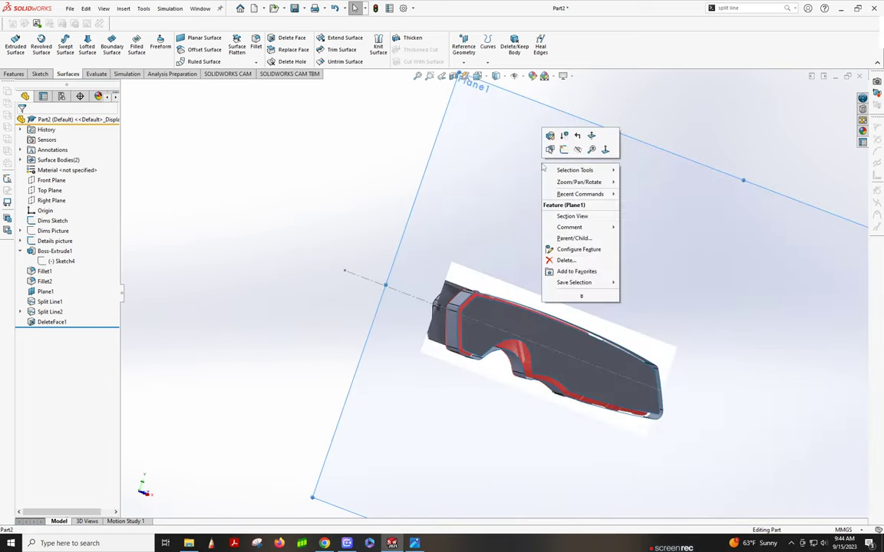
left_click(578, 148)
- Hide the Details picture and the Dims Sketch so only the handle surfaces are displayed
scroll(387, 247, "up", 4)
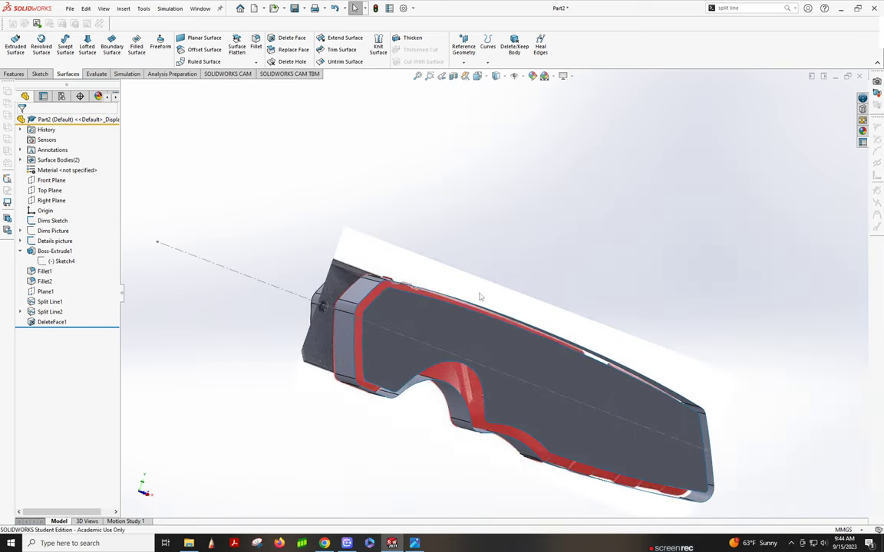
right_click(386, 247)
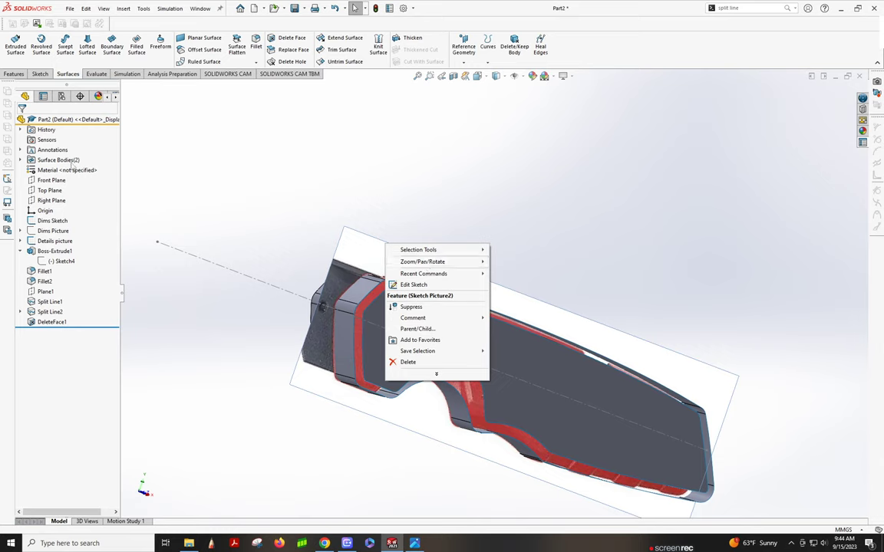
right_click(32, 243)
left_click(39, 228)
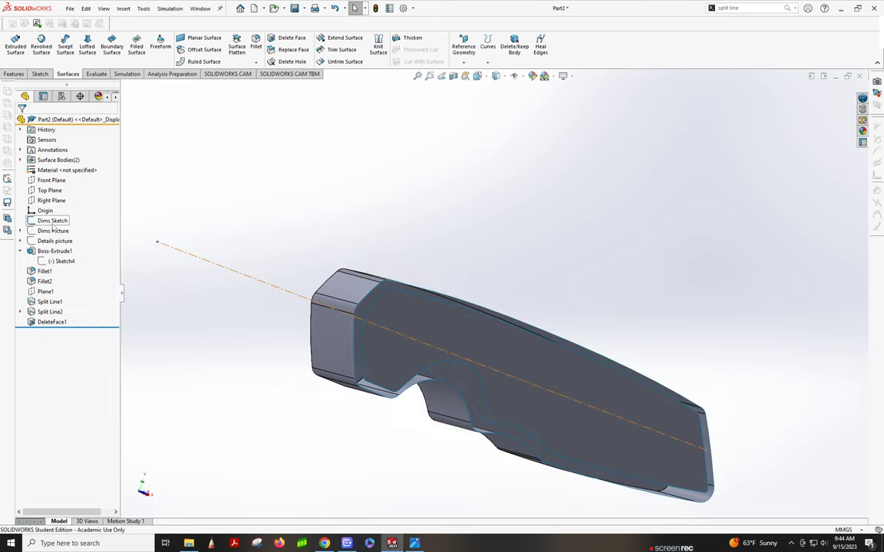
right_click(50, 222)
left_click(57, 193)
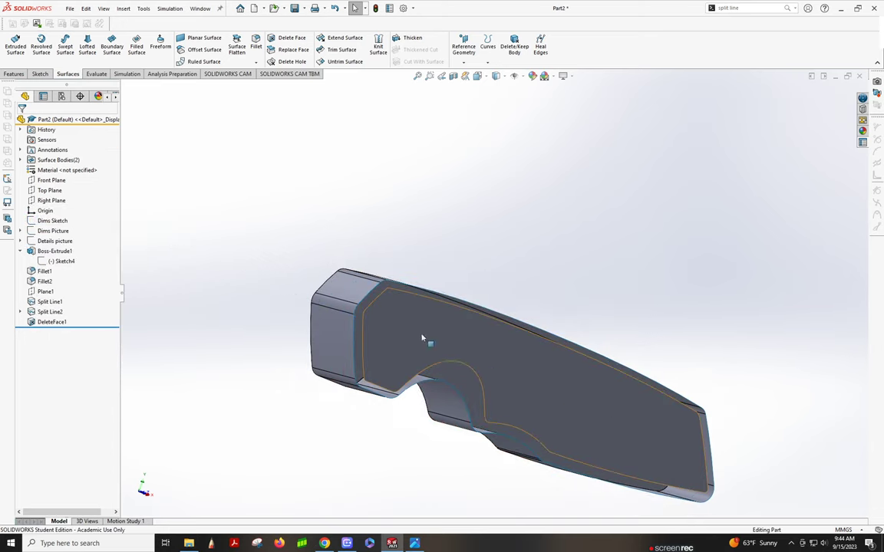
- Examine the open gap between the inner side face and the surrounding handle walls, especially at the upper front corner
scroll(484, 348, "up", 3)
middle_click_drag(485, 348, 455, 344)
scroll(458, 346, "up", 4)
scroll(631, 339, "down", 3)
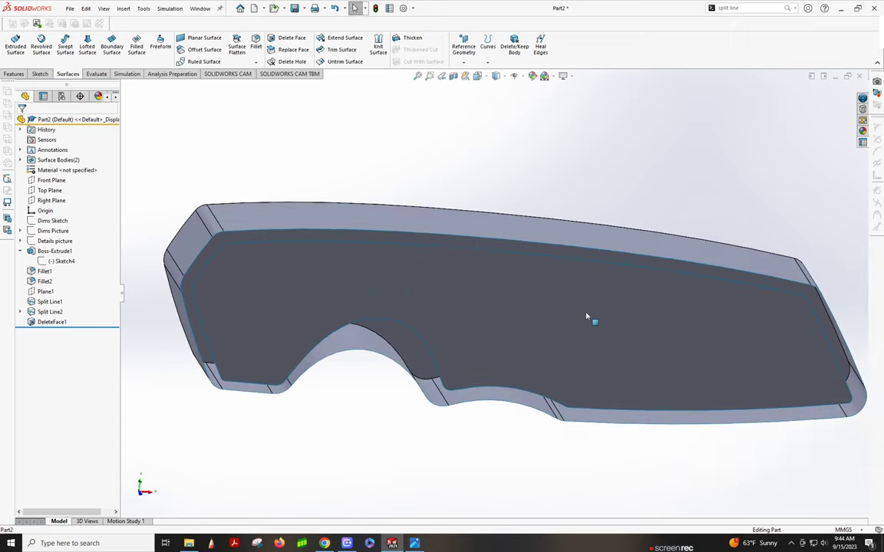
scroll(268, 247, "up", 5)
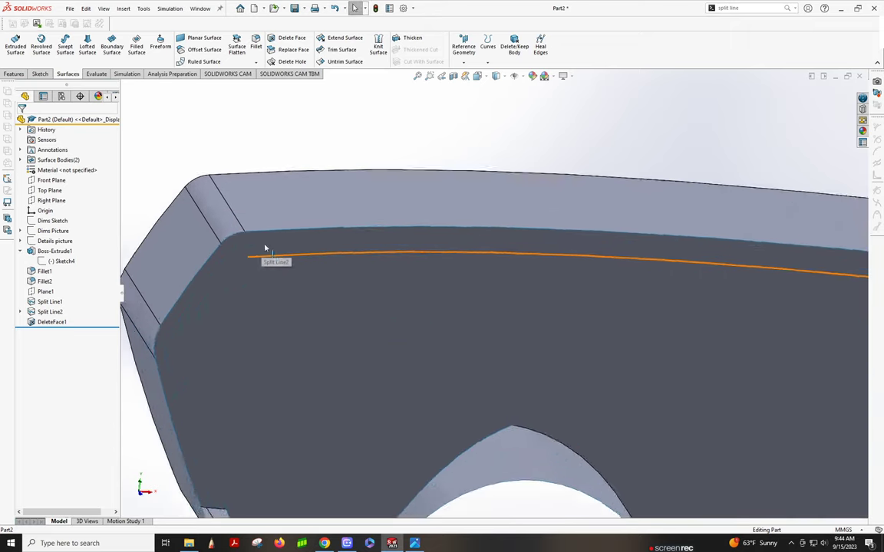
scroll(385, 288, "down", 5)
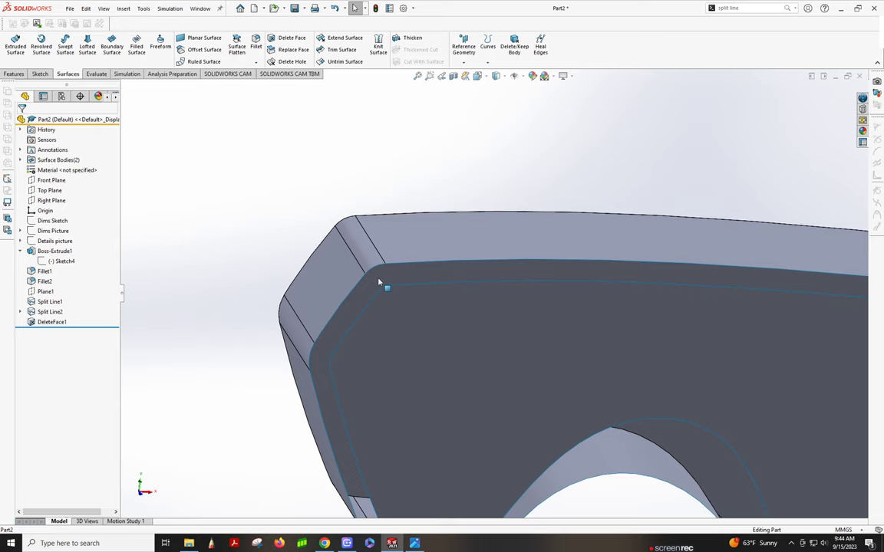
scroll(398, 281, "down", 2)
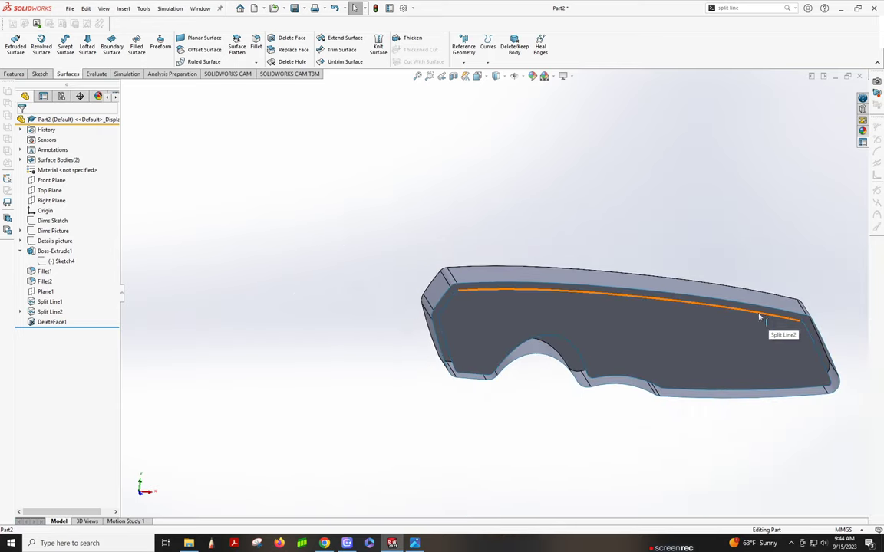
scroll(481, 301, "up", 5)
scroll(474, 285, "up", 2)
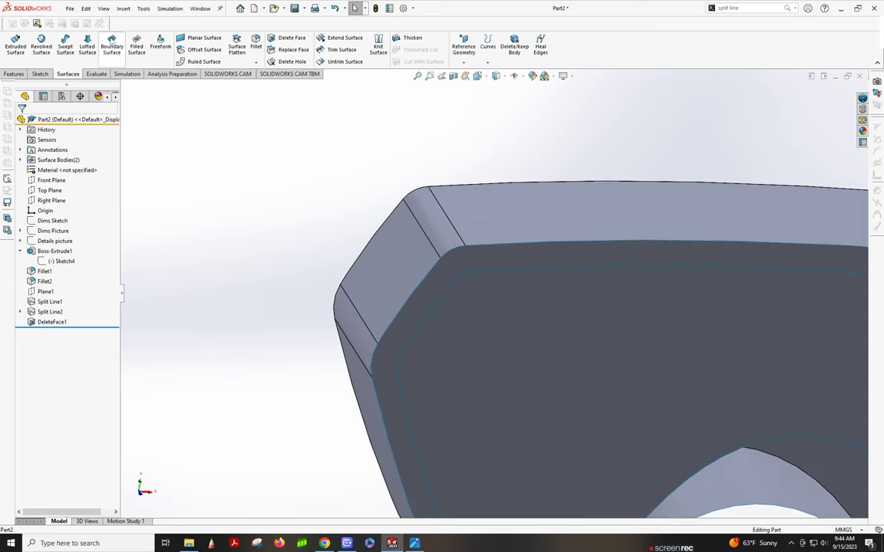
- Bridge the gap along the upper sloped front edge with a boundary surface between the outer wall edge and inner face edge
left_click(111, 42)
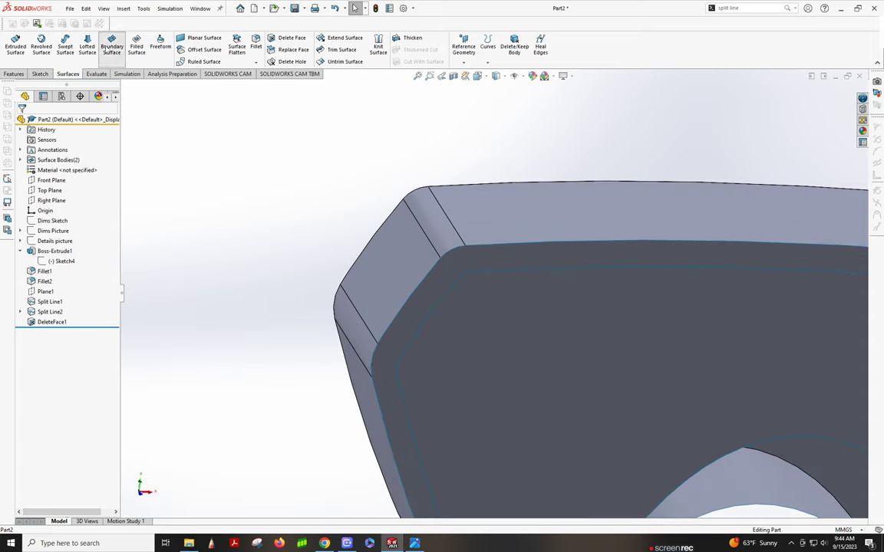
left_click(432, 272)
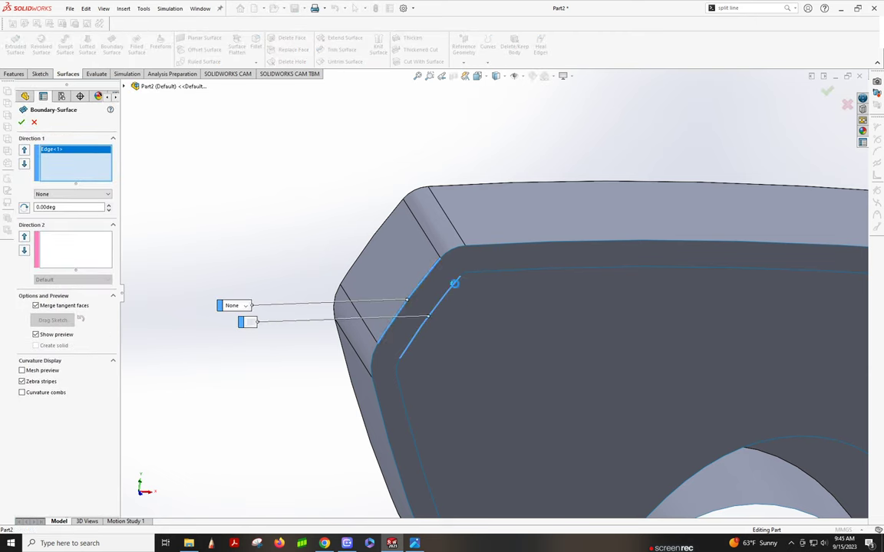
left_click(453, 284)
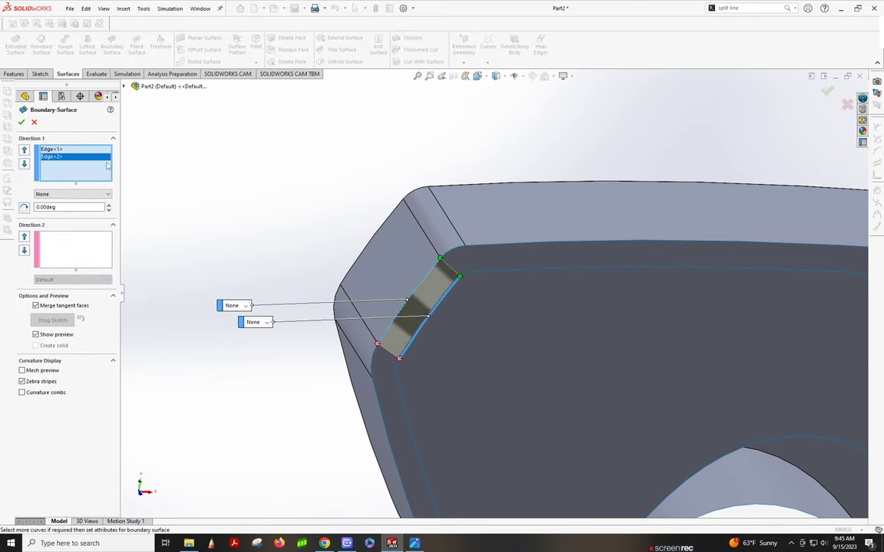
left_click(22, 122)
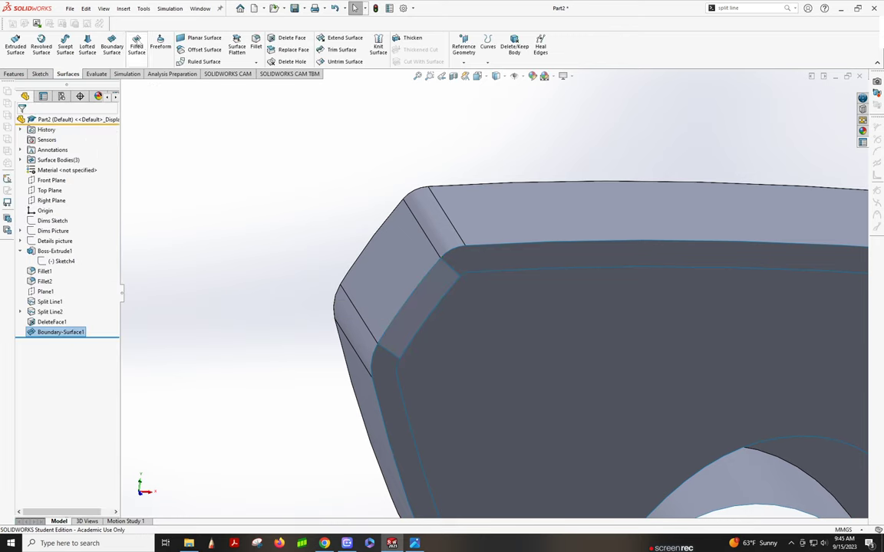
- Create a boundary surface between the long upper edge of the handle wall and the matching edge of the inner side face
left_click(111, 44)
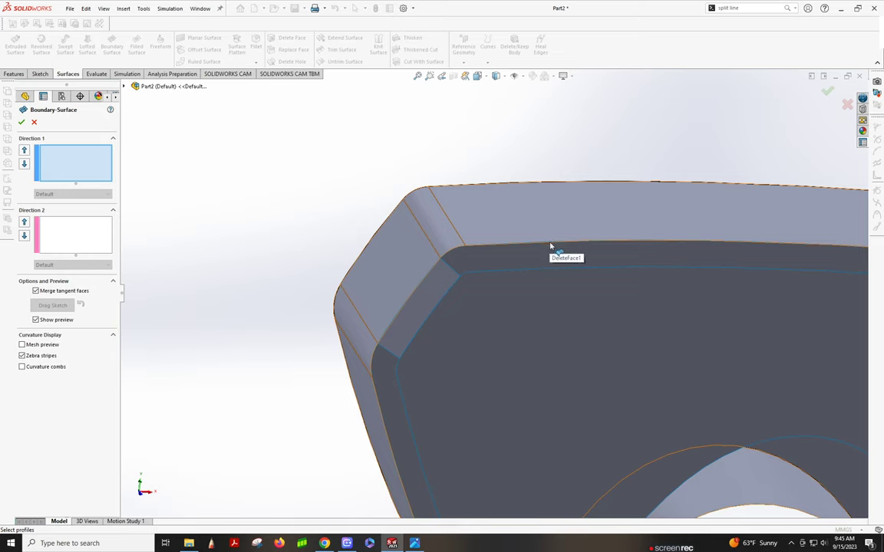
left_click(546, 245)
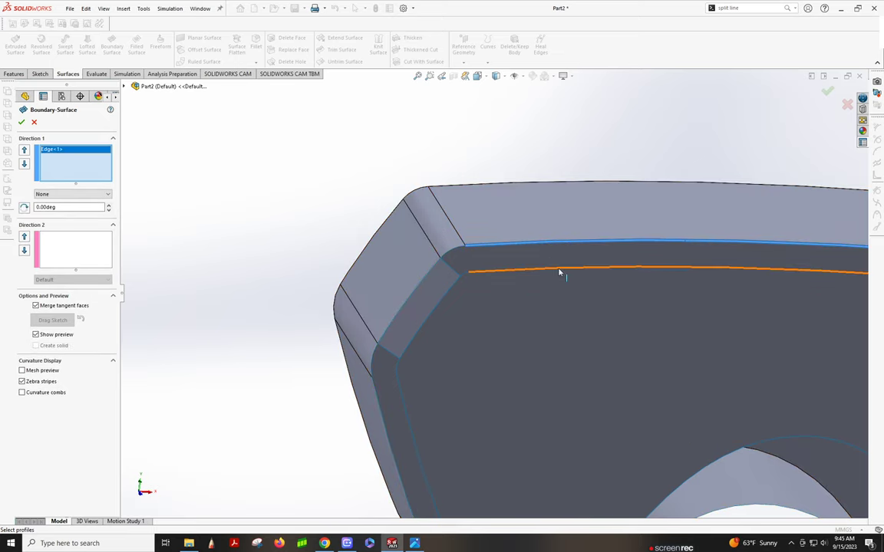
left_click(560, 273)
scroll(589, 278, "up", 2)
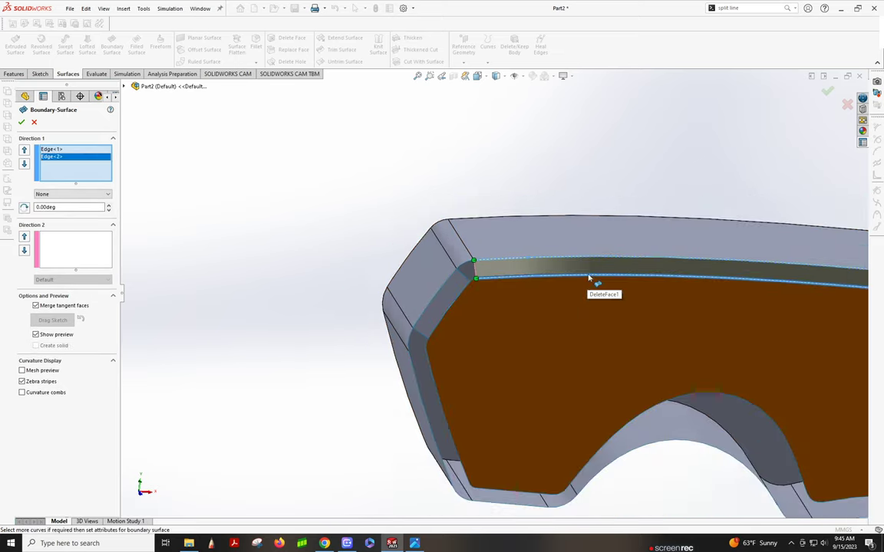
scroll(589, 278, "up", 4)
scroll(766, 301, "down", 3)
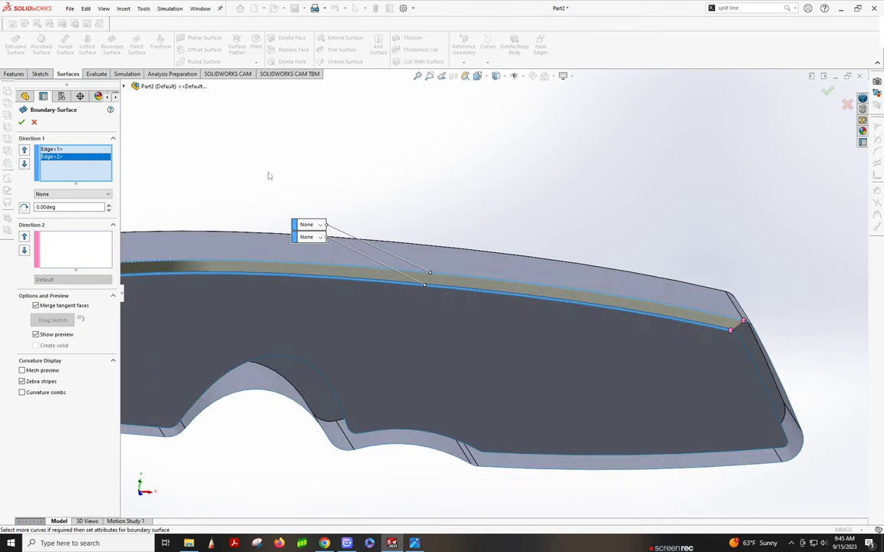
left_click(21, 122)
- Bridge the gap along the sloped rear end with a boundary surface between its outer wall edge and inner face edge
scroll(759, 362, "down", 3)
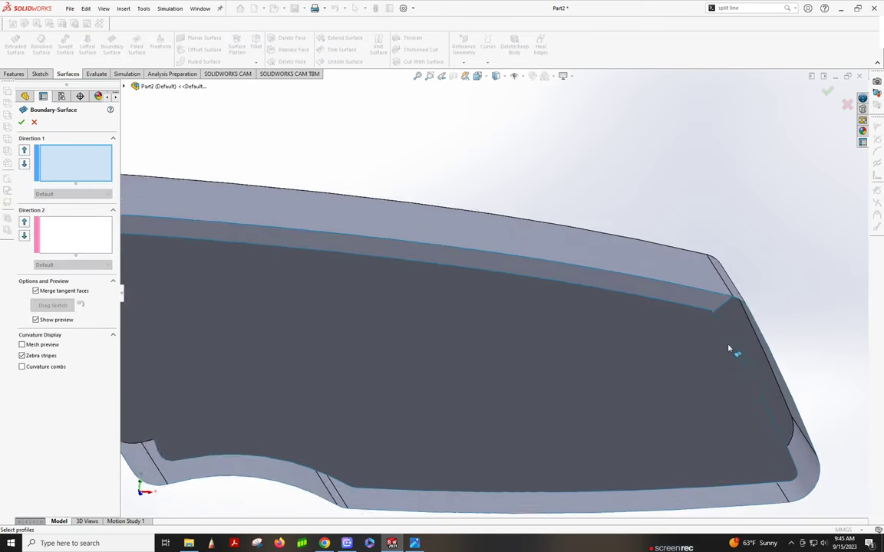
middle_click_drag(728, 348, 691, 355)
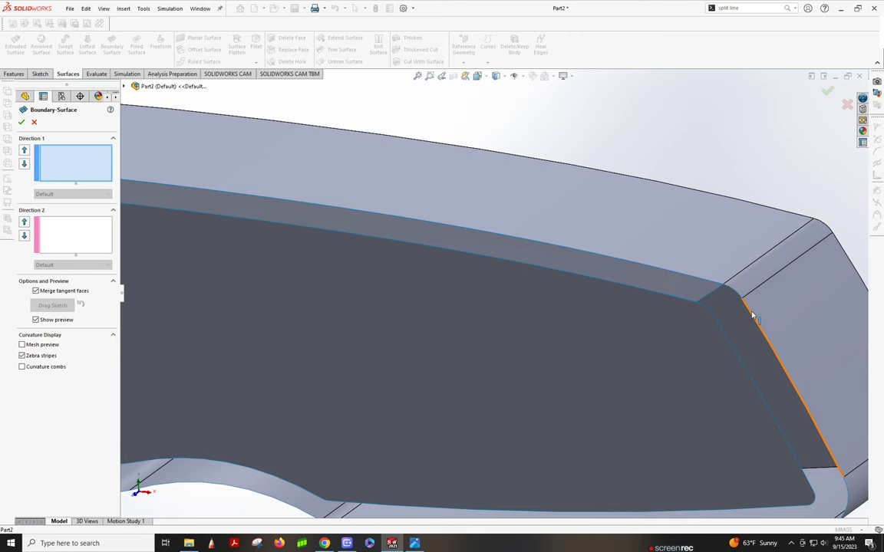
left_click(752, 311)
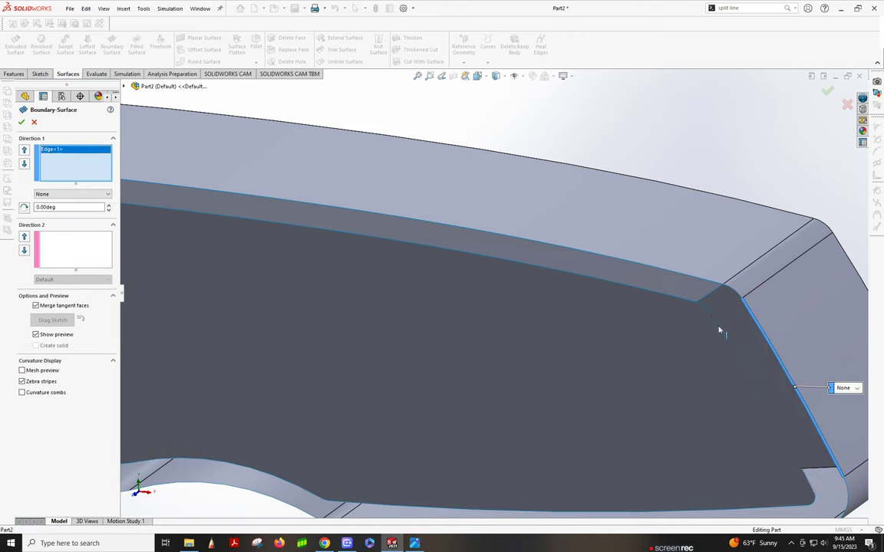
left_click(721, 331)
left_click(21, 122)
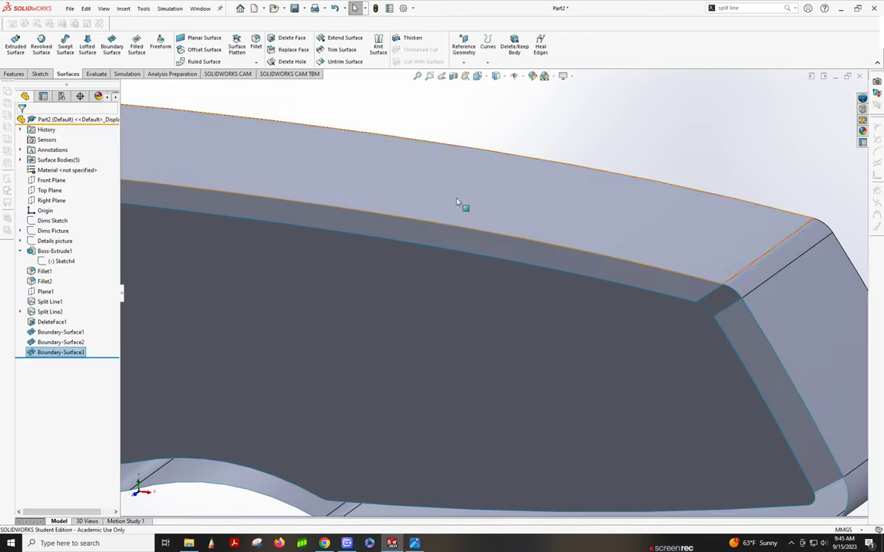
- Create a boundary surface between the long lower rear wall edge and the matching edge of the inner side face
scroll(524, 246, "up", 4)
middle_click_drag(540, 340, 537, 288)
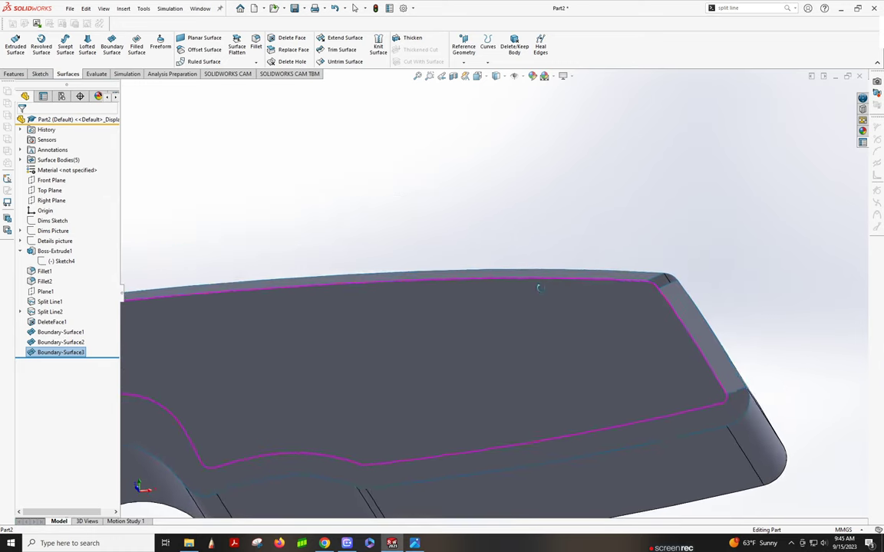
left_click(112, 45)
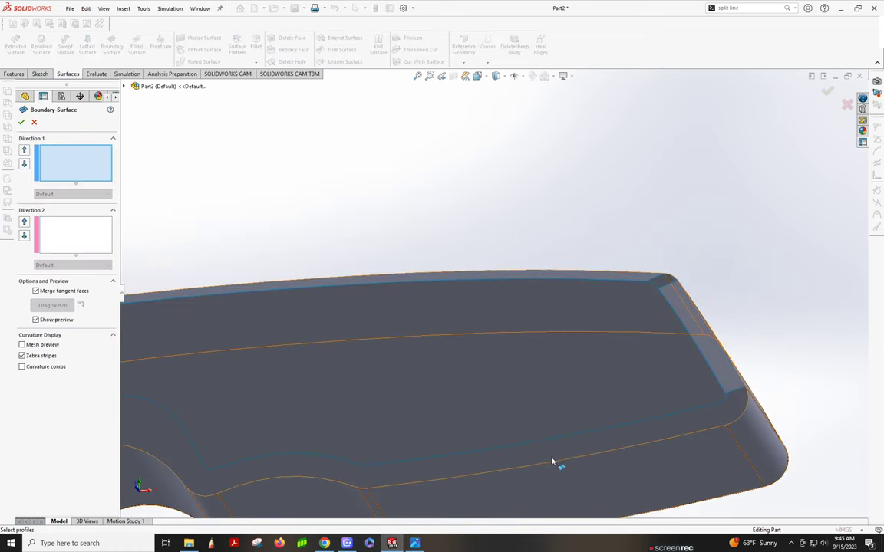
left_click(552, 465)
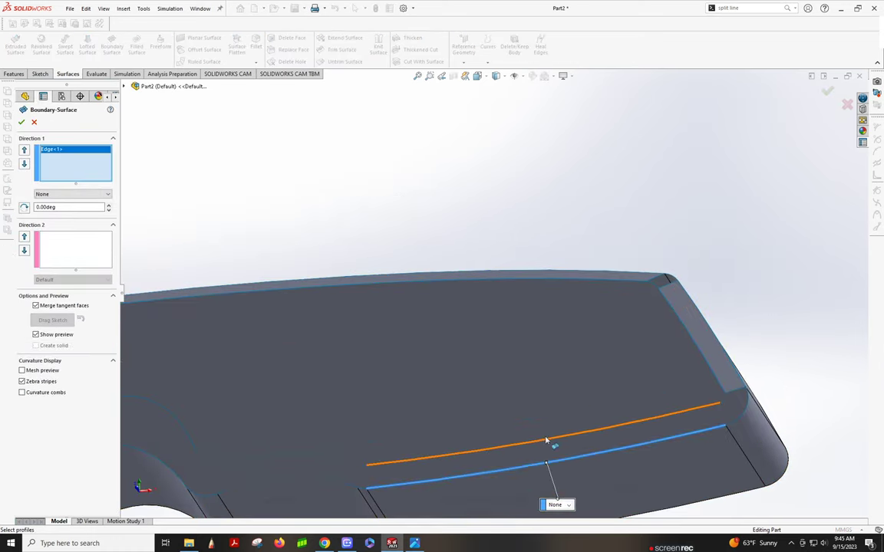
left_click(548, 443)
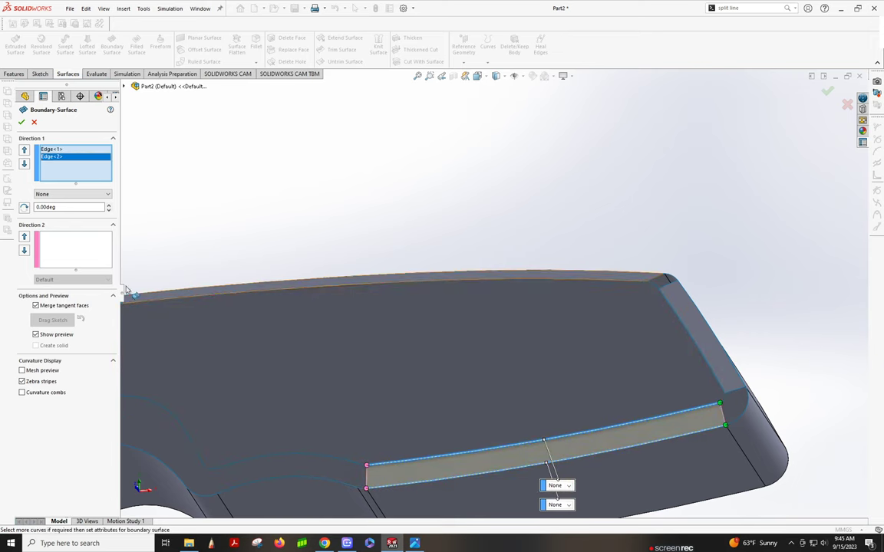
left_click(22, 122)
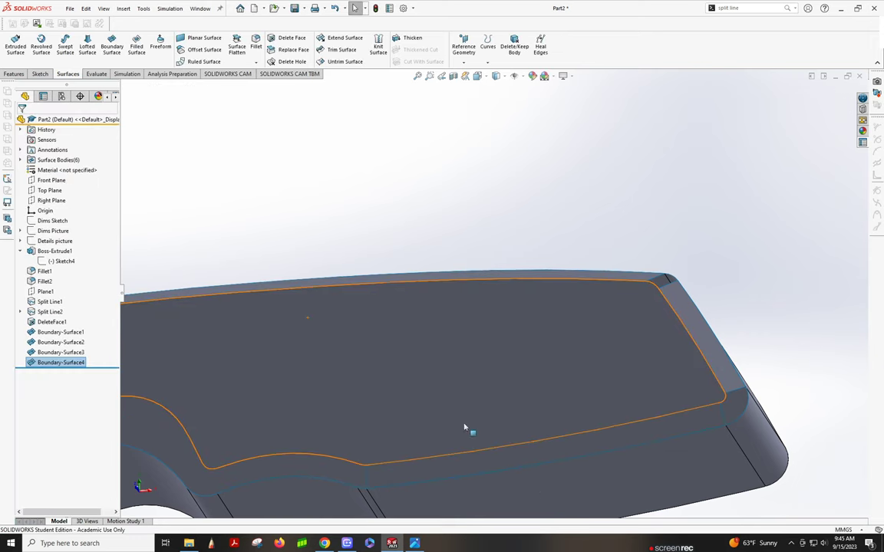
- Bridge the gap along the shallow curved recess on the handle's underside with a boundary surface between its two arc edges
middle_click_drag(412, 461, 310, 449)
scroll(310, 449, "down", 2)
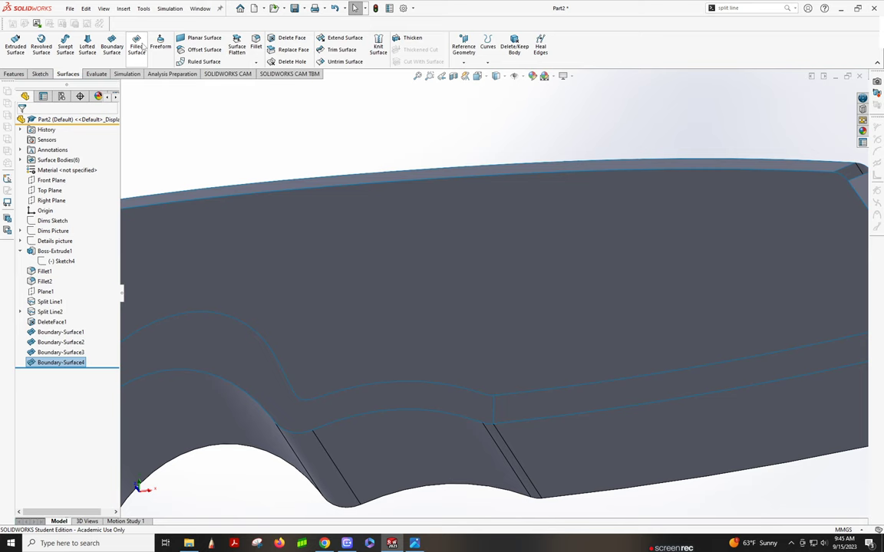
left_click(115, 43)
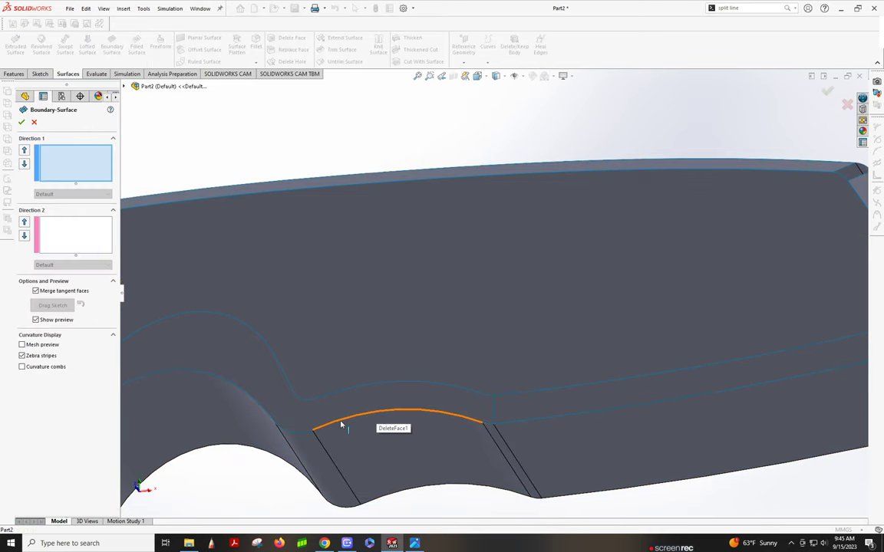
left_click(342, 421)
left_click(345, 390)
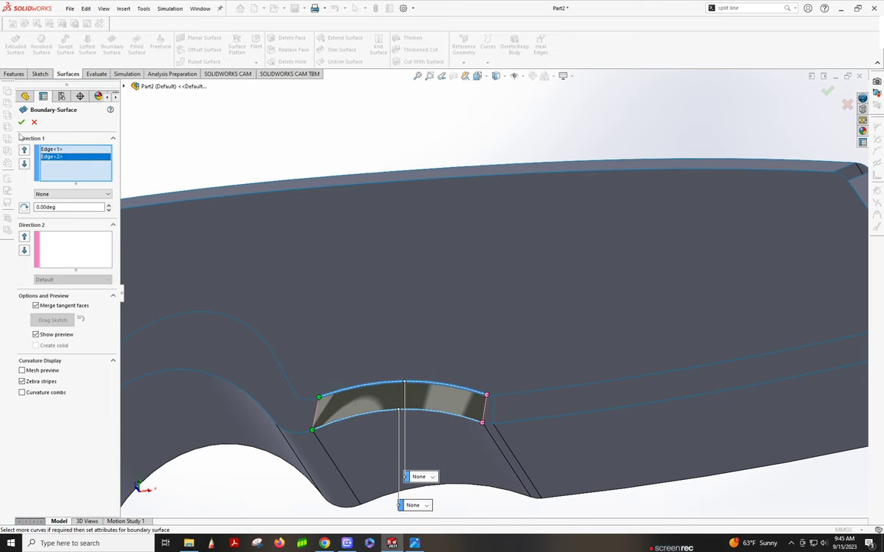
left_click(21, 123)
- Create a boundary surface between the outer and inner arc edges of the large finger cutout
middle_click_drag(396, 227, 383, 280)
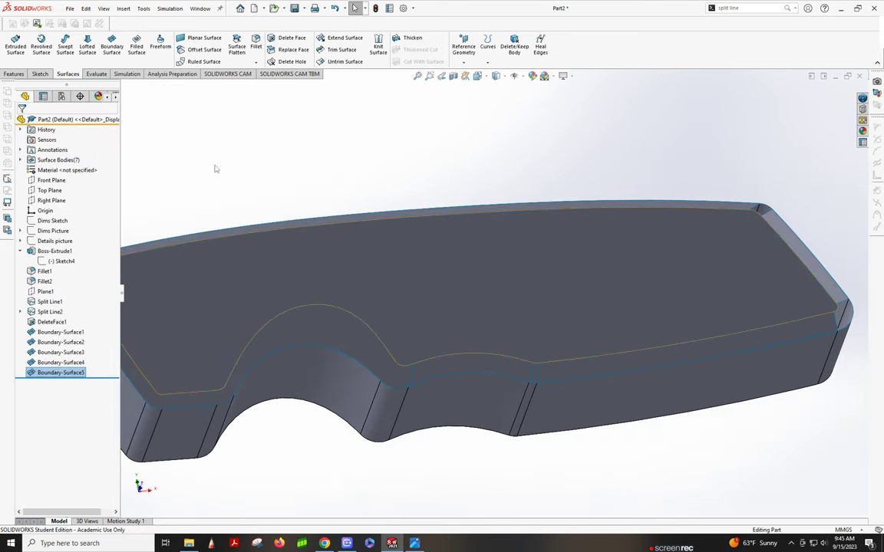
left_click(111, 43)
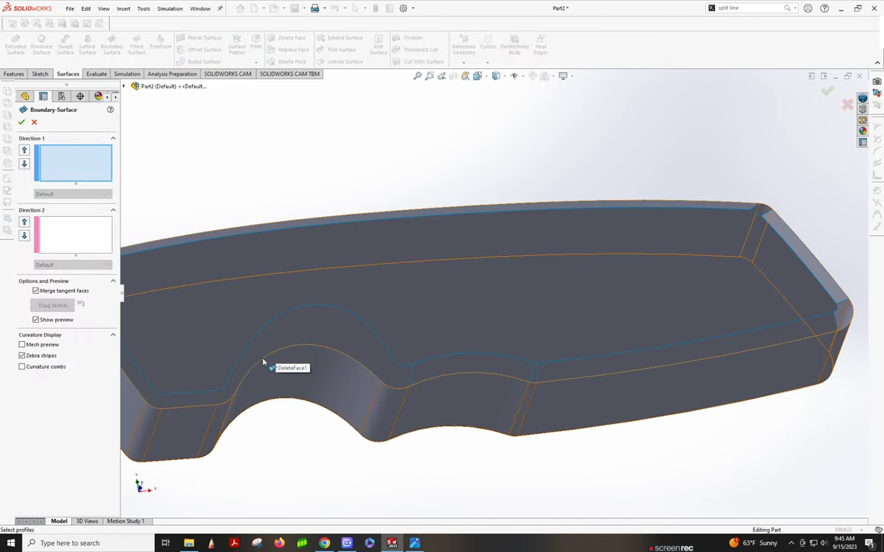
left_click(264, 362)
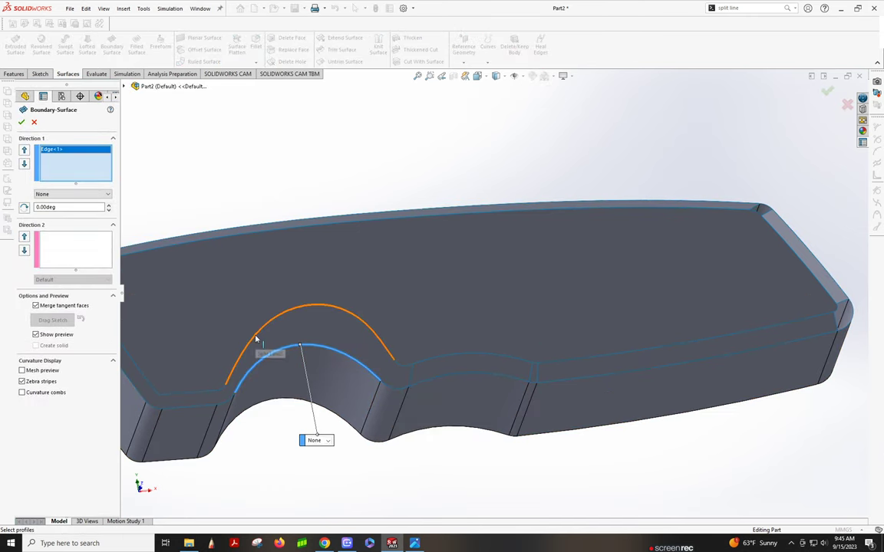
left_click(257, 339)
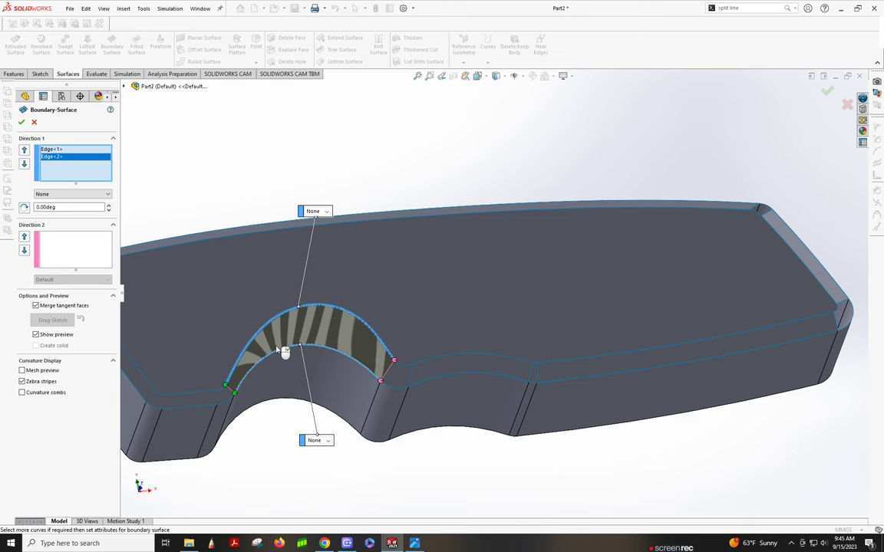
left_click(22, 122)
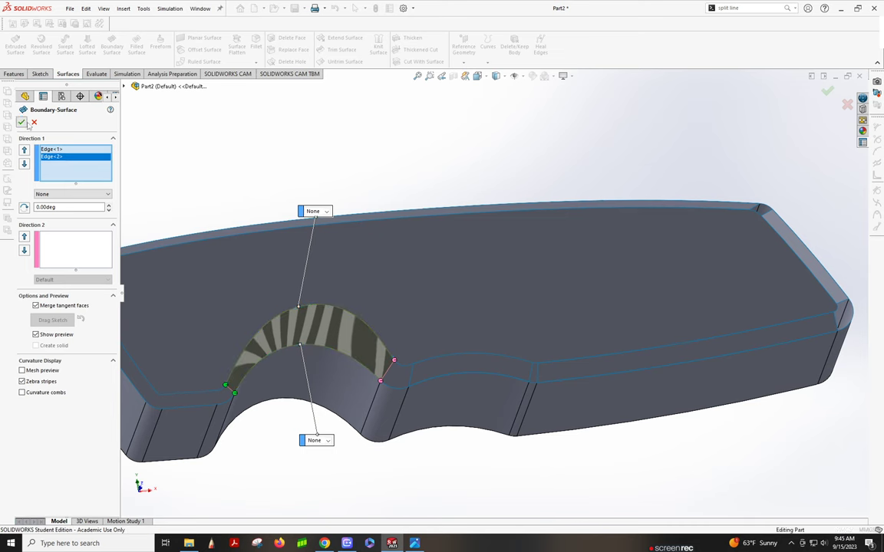
- Bridge the gap along the short straight lower edge in front of the finger cutout with a boundary surface
scroll(231, 242, "up", 2)
scroll(231, 247, "down", 2)
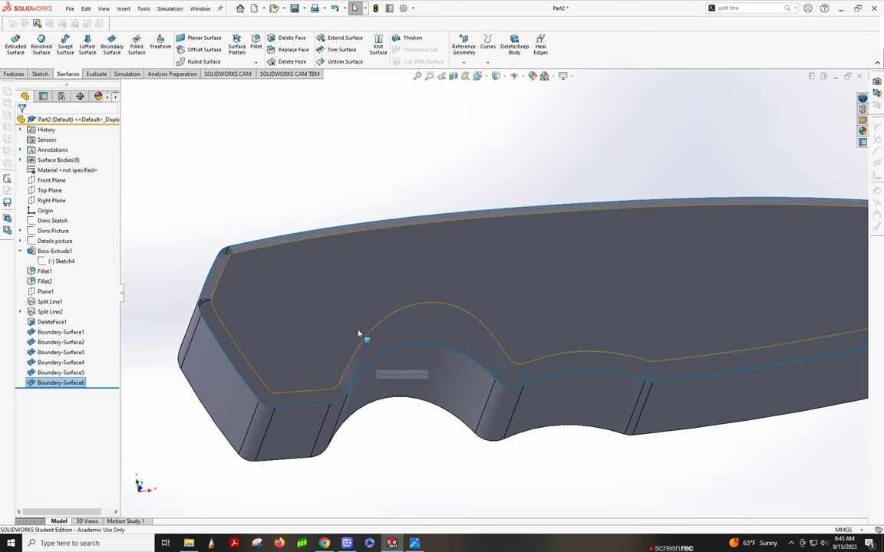
left_click(111, 45)
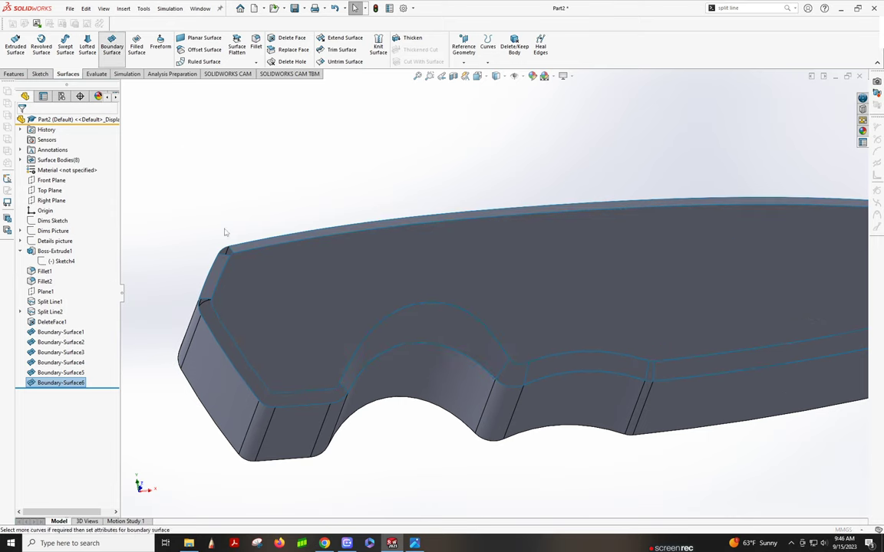
left_click(293, 412)
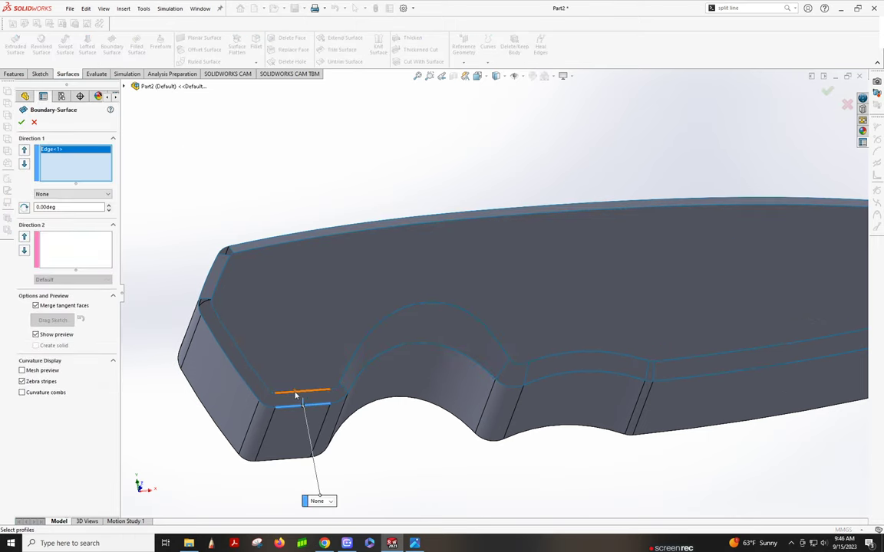
left_click(298, 393)
left_click(22, 123)
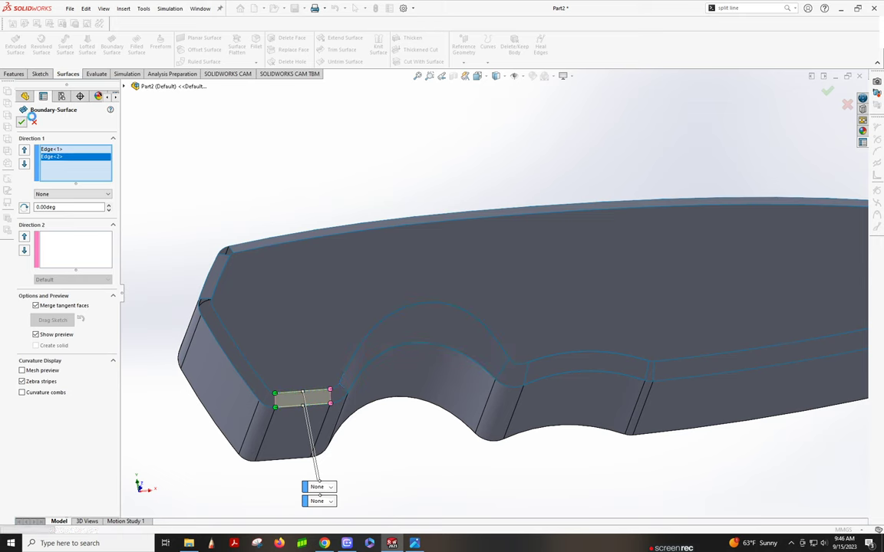
- Create a boundary surface between the outer and inner edges of the lower sloped front side
key("Return")
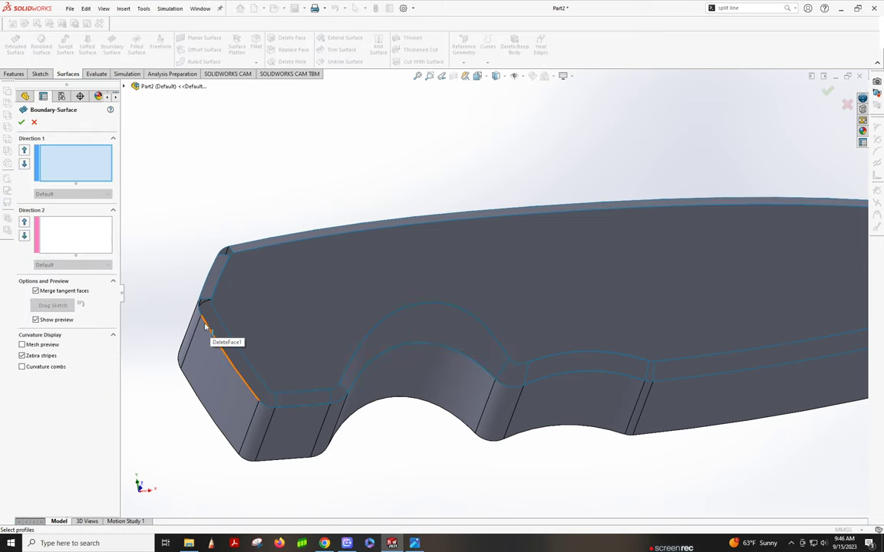
left_click(218, 318)
left_click(219, 320)
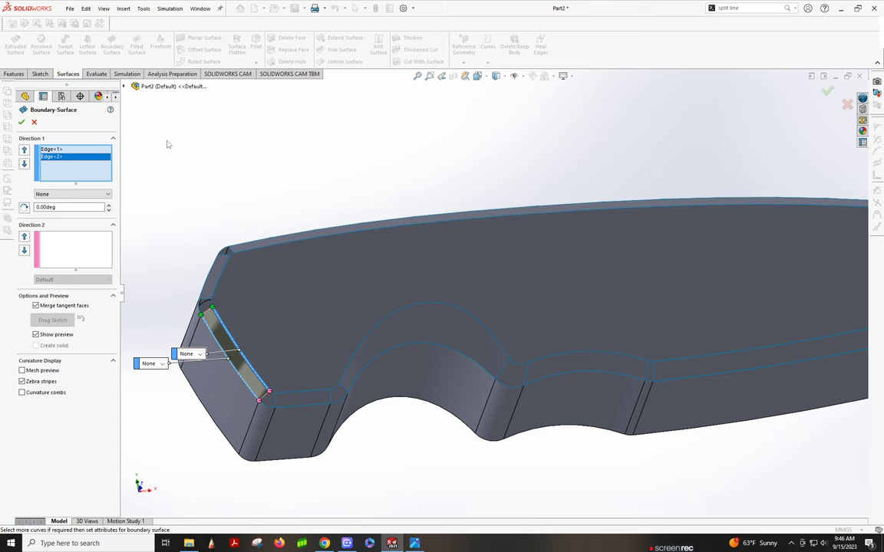
left_click(22, 123)
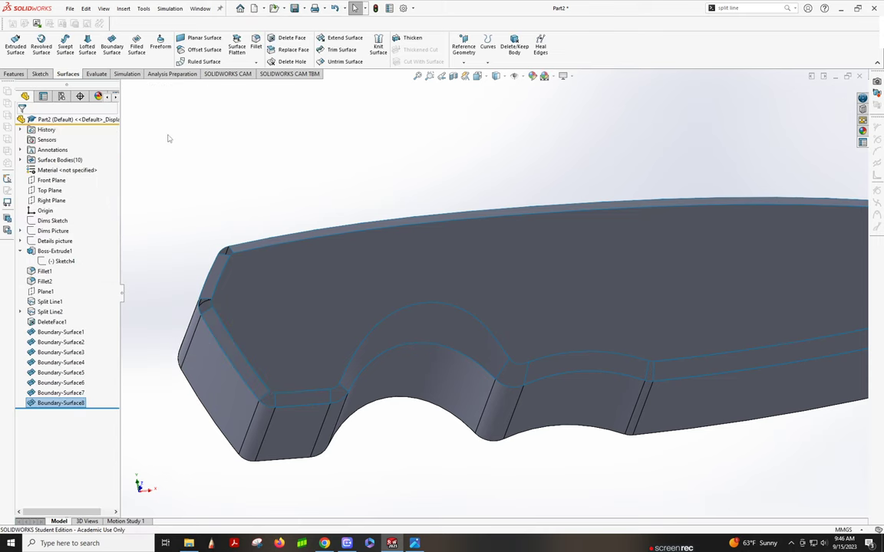
- Start a boundary surface at the upper front corner gap, with its two short side edges as Direction 1 and its outer and inner edges as Direction 2
middle_click_drag(168, 138, 502, 292)
scroll(353, 296, "down", 3)
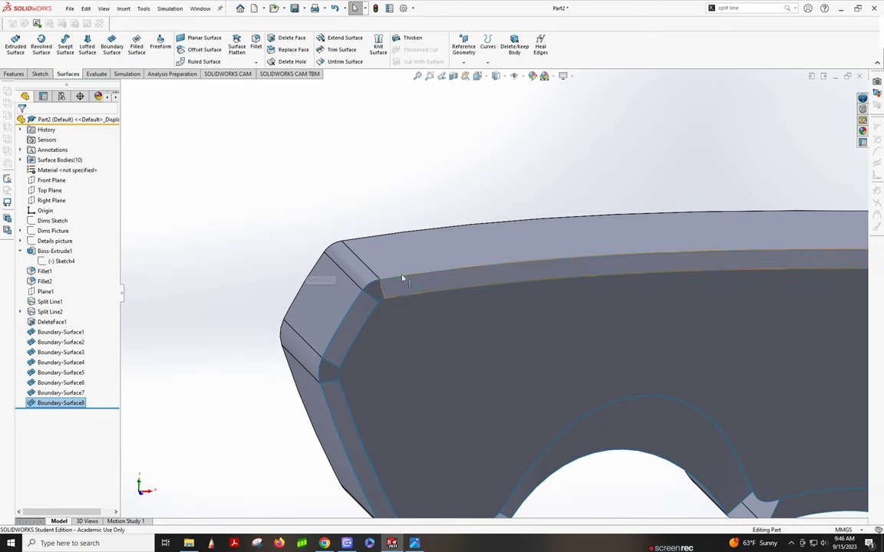
left_click(112, 47)
scroll(388, 215, "down", 2)
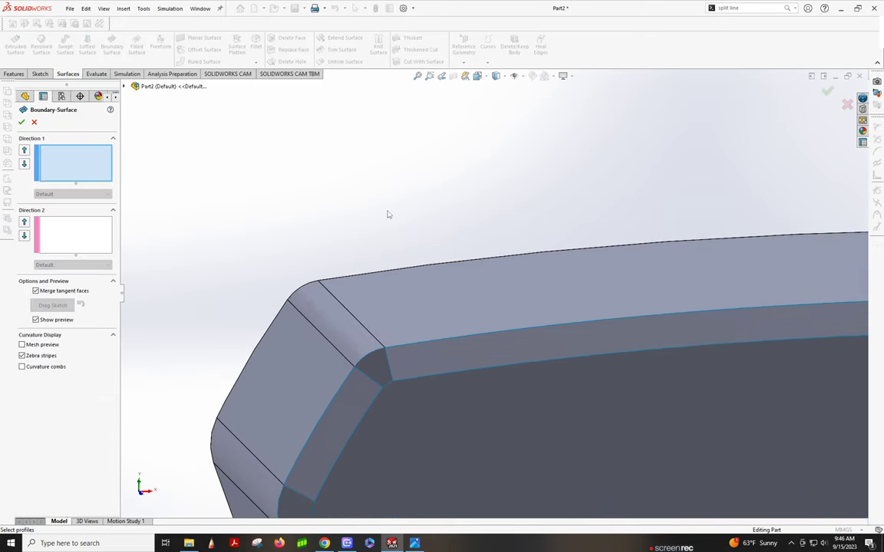
left_click(357, 373)
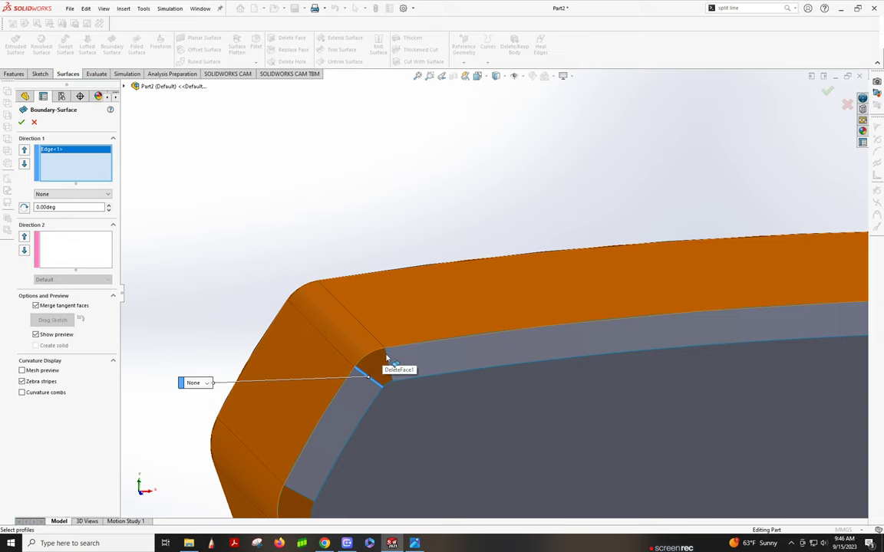
left_click(388, 353)
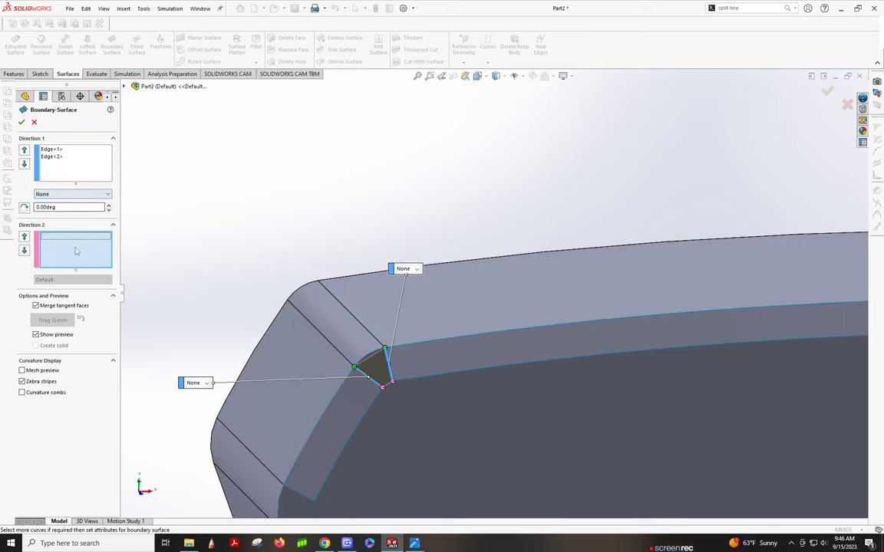
left_click(372, 360)
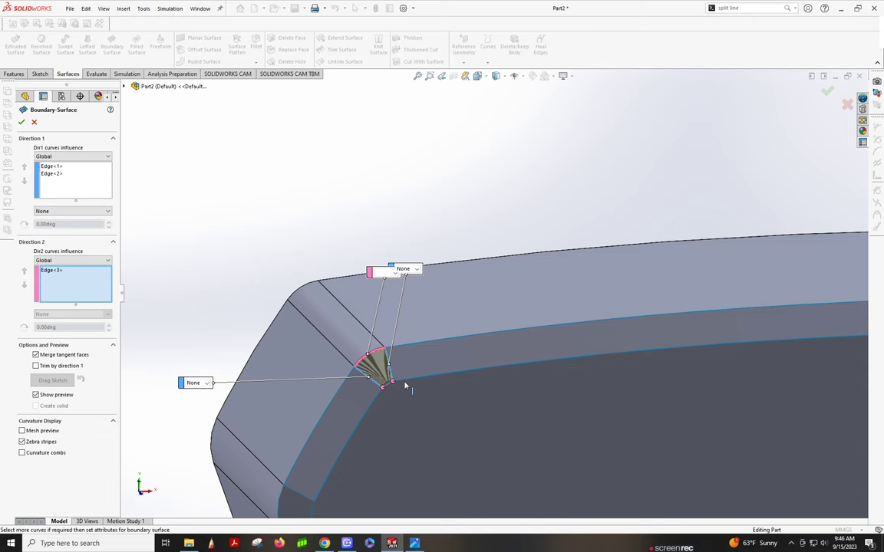
left_click(388, 384)
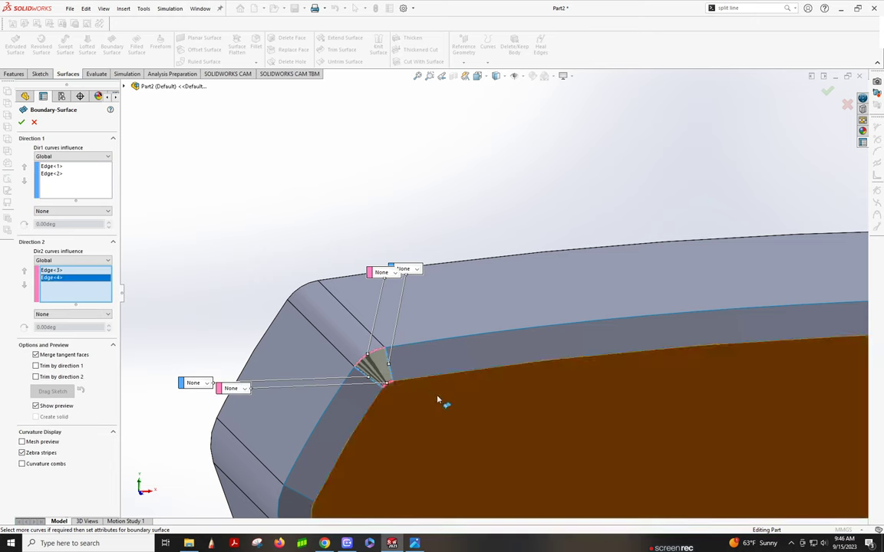
- Set both Direction 1 edges of the corner surface to Tangency To Face and create the surface
left_click(67, 174)
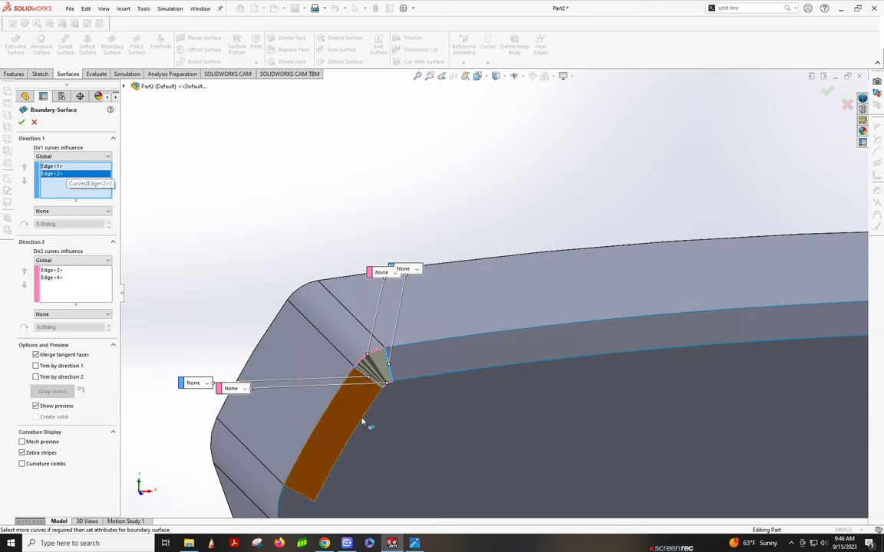
left_click(100, 212)
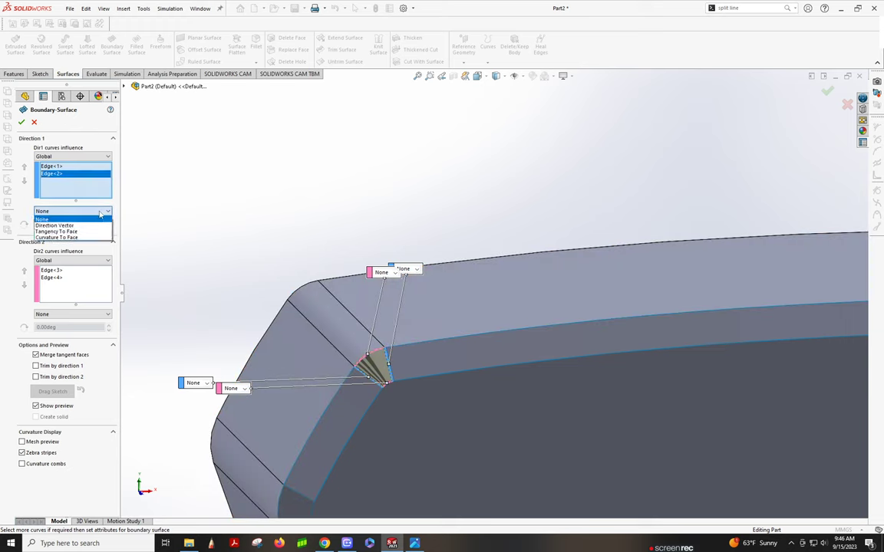
left_click(73, 232)
left_click(74, 167)
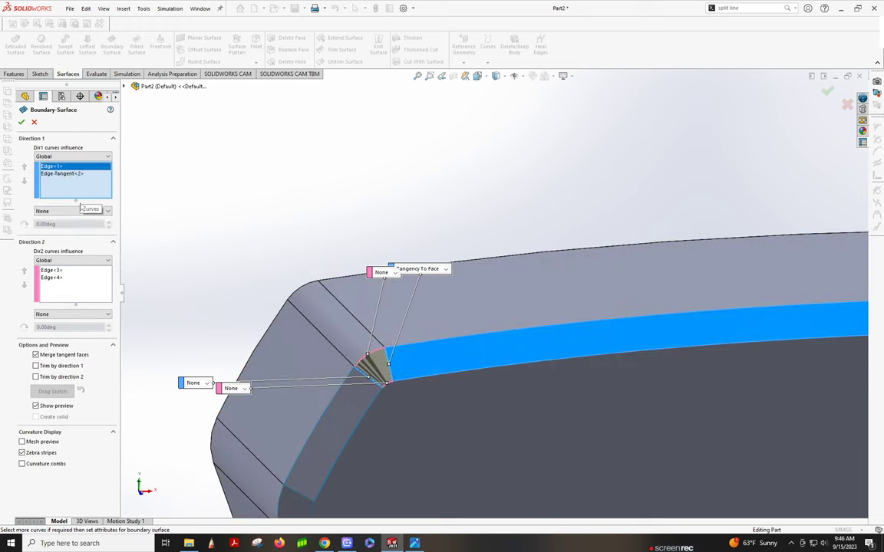
left_click(73, 212)
left_click(74, 232)
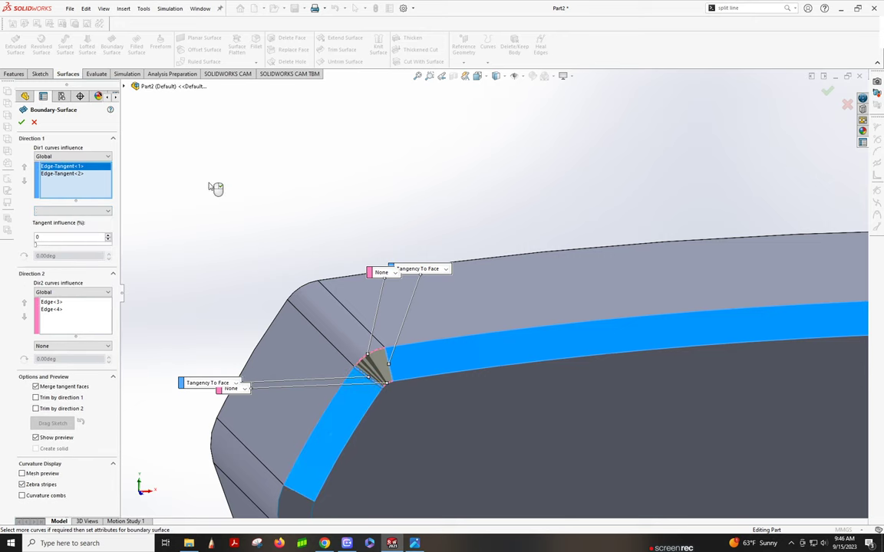
left_click(21, 123)
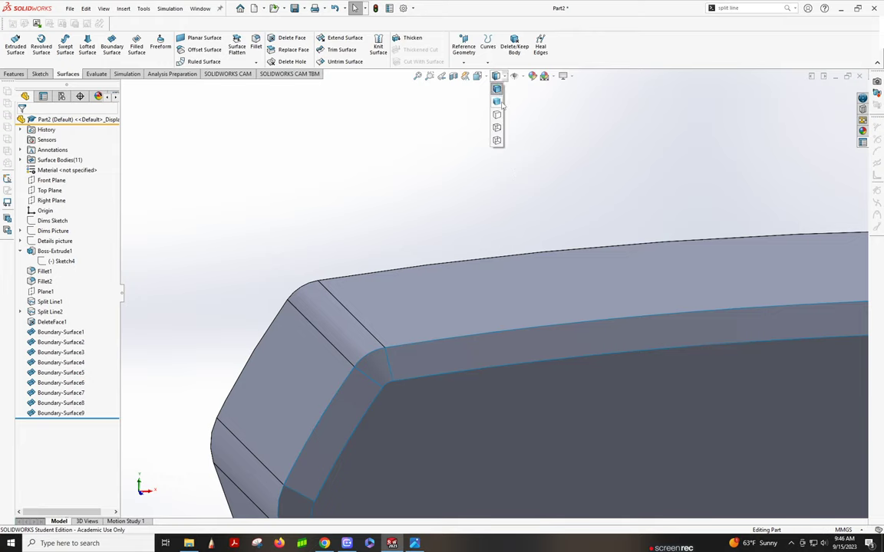
- Examine the blended upper corner in shaded display without edges, and restore the shaded display with edges
left_click(496, 101)
mouse_move(498, 110)
middle_mouse_down()
mouse_move(402, 173)
mouse_move(408, 142)
mouse_move(428, 178)
mouse_move(376, 201)
mouse_move(386, 233)
mouse_move(408, 256)
mouse_move(426, 256)
mouse_move(474, 221)
mouse_move(445, 193)
mouse_move(432, 189)
mouse_move(432, 204)
middle_mouse_up()
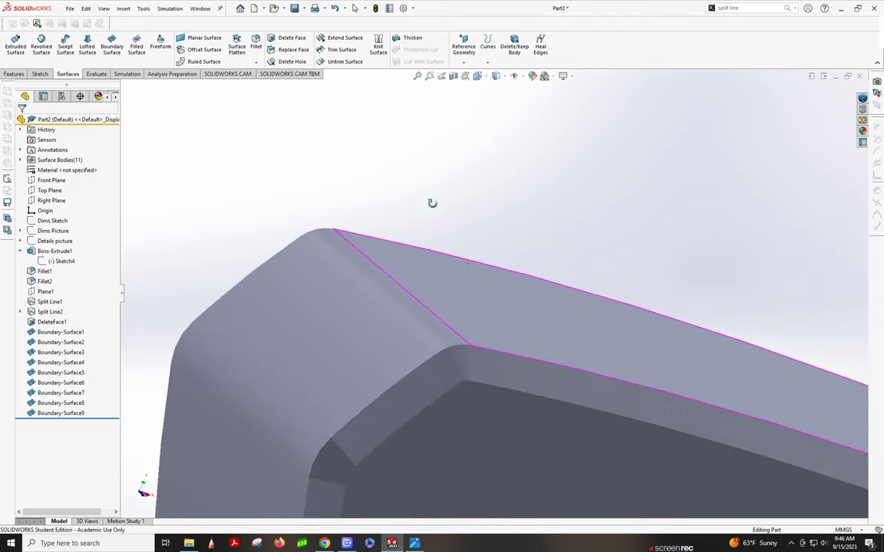
scroll(446, 326, "up", 3)
scroll(453, 315, "down", 3)
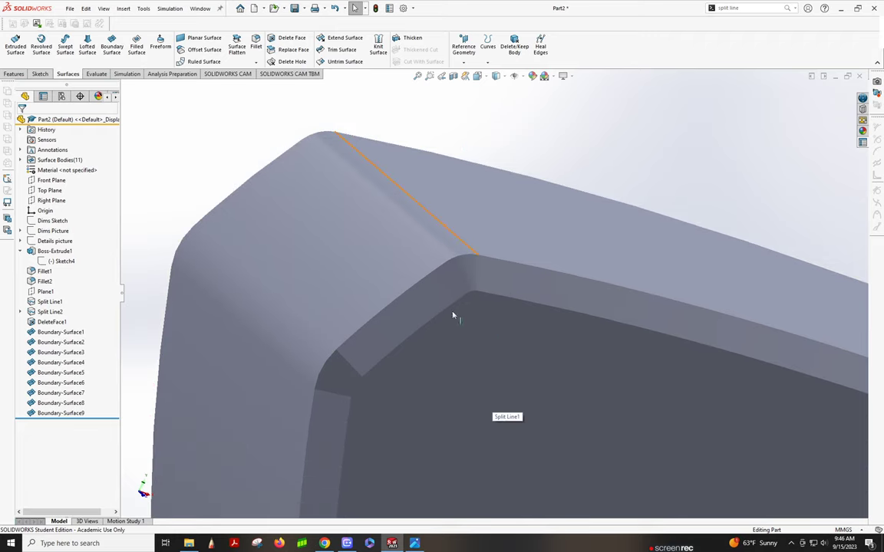
left_click(504, 78)
left_click(497, 88)
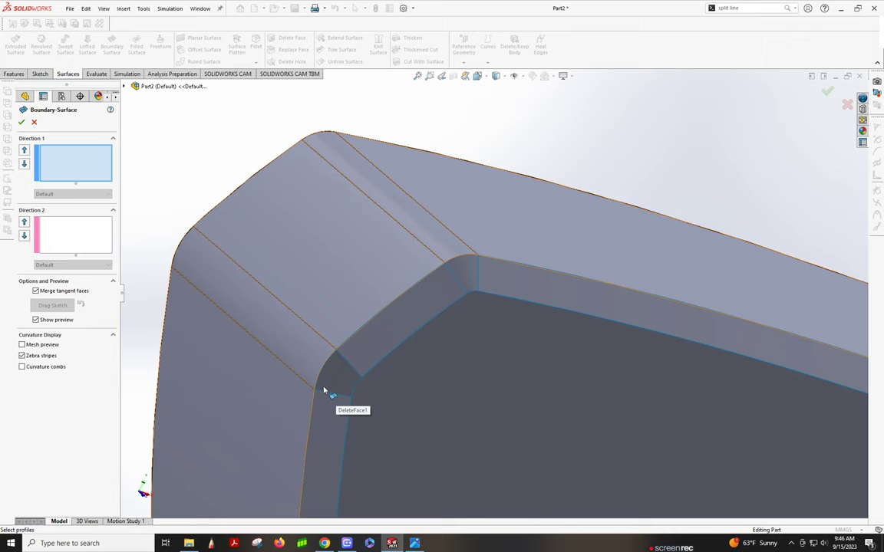
- Define a boundary surface at the corner between the two sloped front sides, with short side edges as Direction 1 and arc edges as Direction 2
left_click(325, 393)
left_click(354, 367)
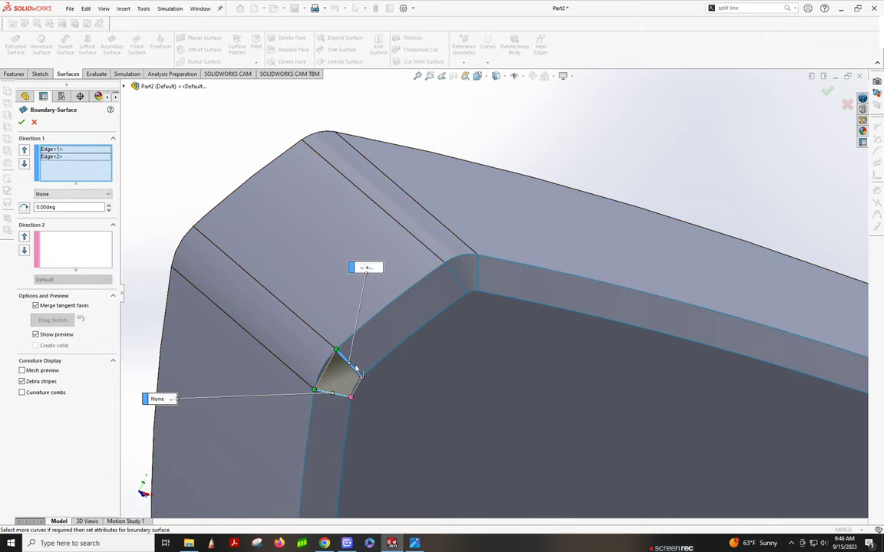
left_click(71, 256)
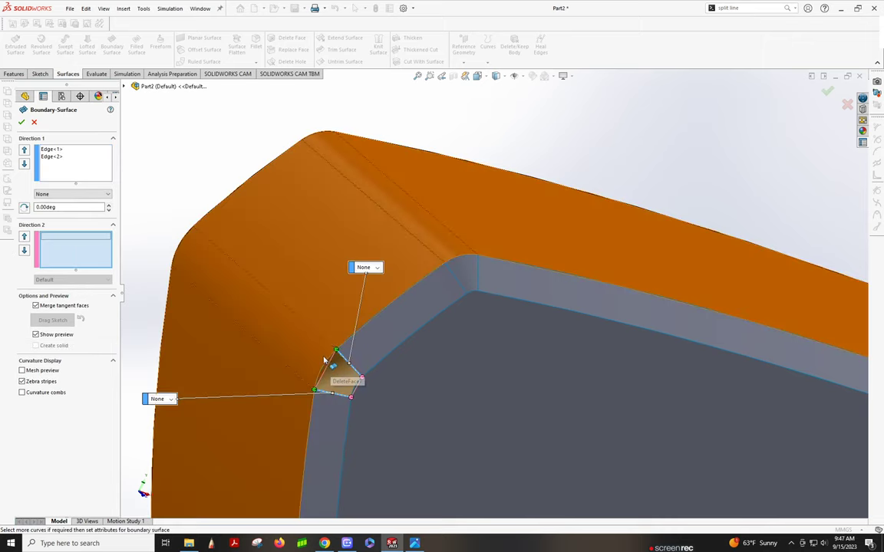
left_click(325, 367)
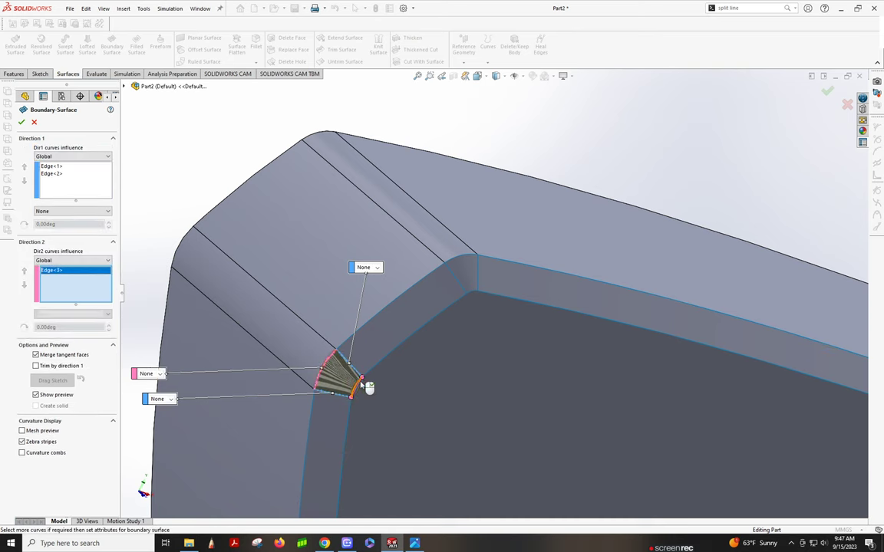
left_click(360, 384)
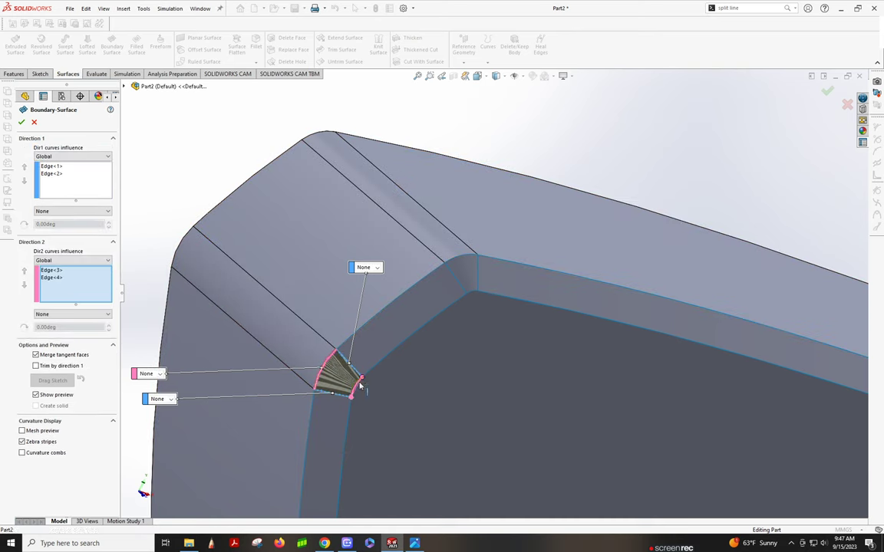
- Apply Tangency To Face to both short side edges of the front corner patch and accept the boundary surface
left_click(61, 166)
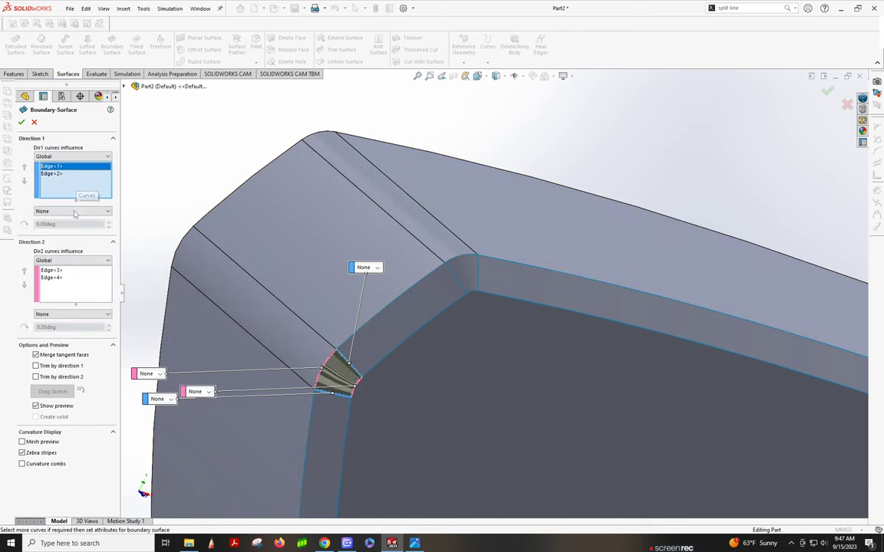
left_click(75, 211)
left_click(73, 231)
left_click(66, 175)
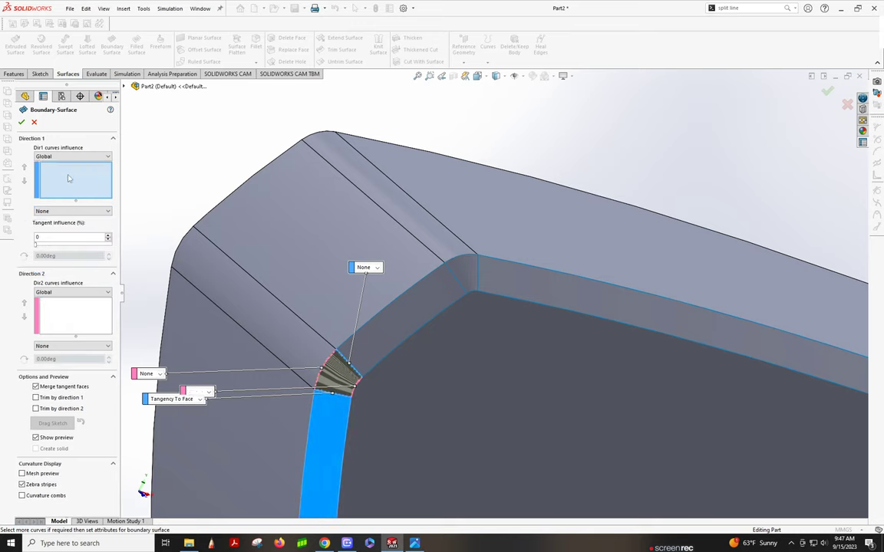
left_click(77, 213)
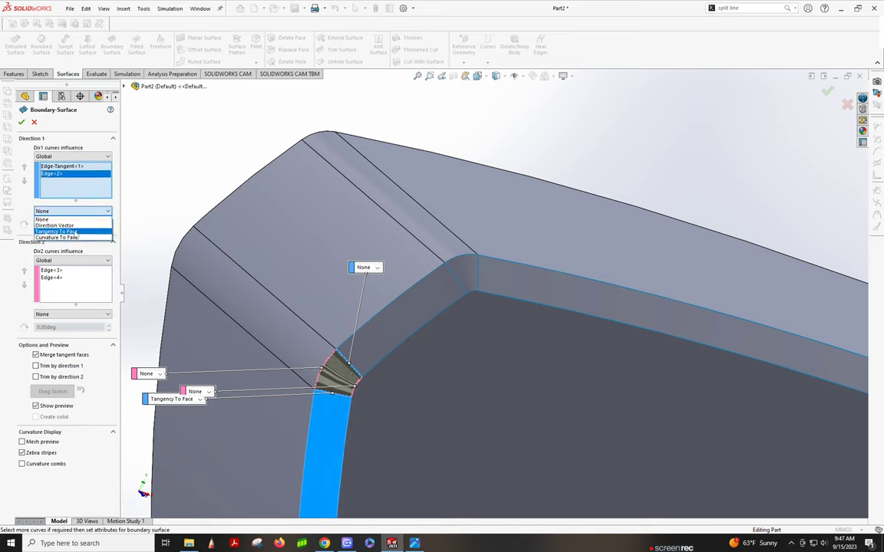
left_click(76, 232)
left_click(22, 123)
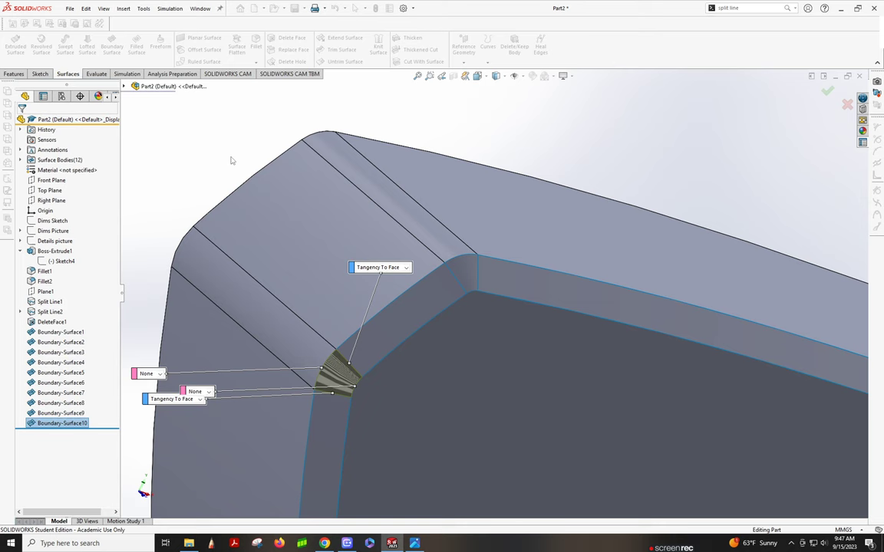
- Start a boundary surface at the lower front corner gap, using its inner and outer edges as Direction 1
middle_click_drag(414, 234, 524, 320)
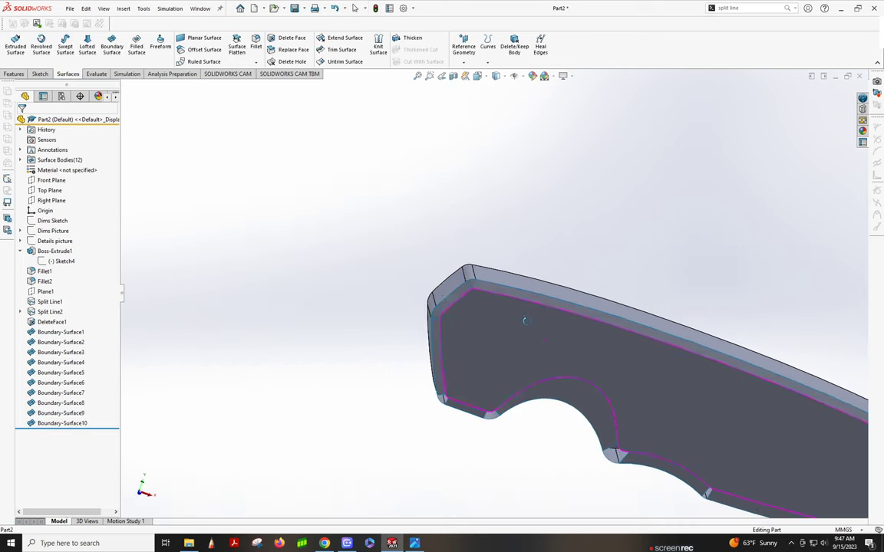
scroll(467, 433, "down", 4)
middle_click_drag(487, 383, 513, 234)
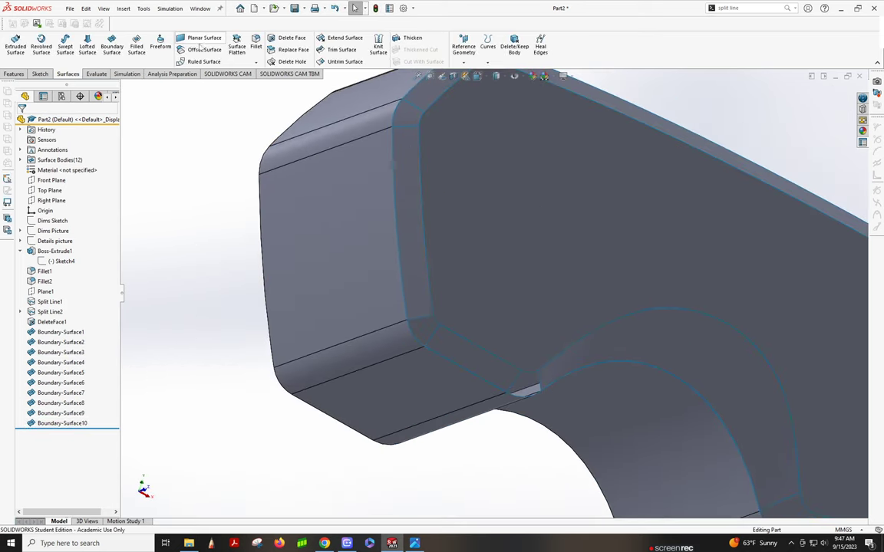
key("Return")
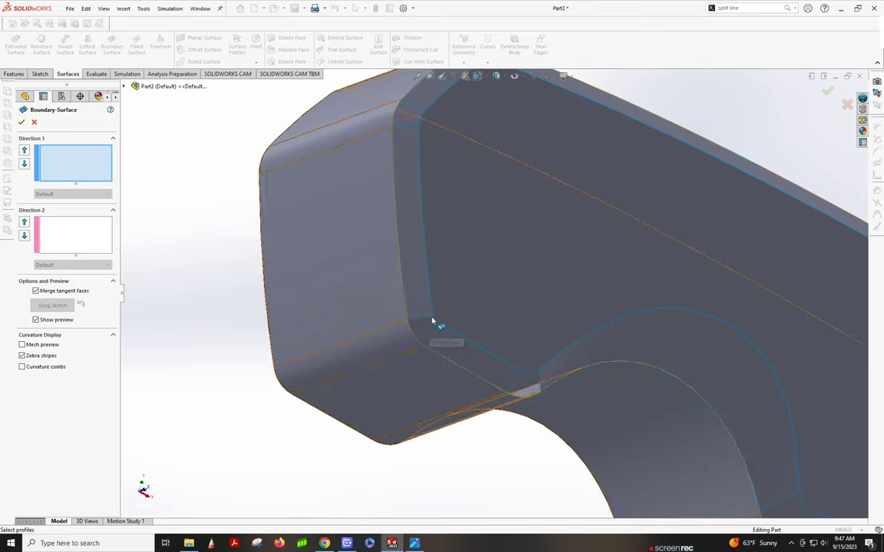
left_click(432, 321)
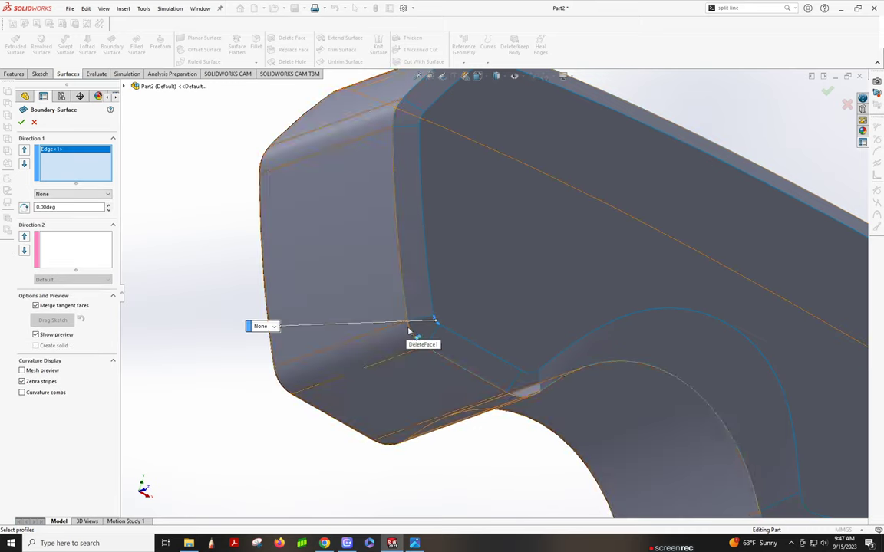
left_click(420, 339)
left_click(61, 240)
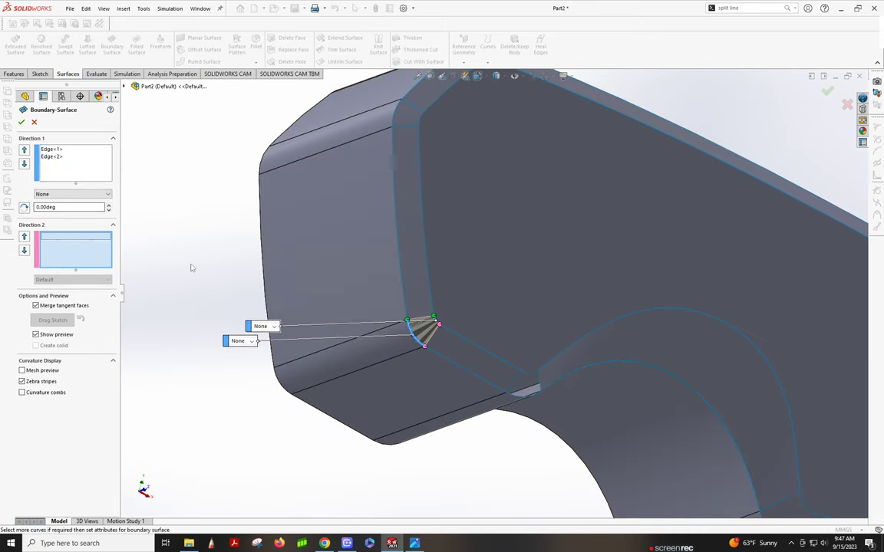
- Use the two short side edges of the lower front corner gap as Direction 2, removing any wrongly picked surface body
left_click(426, 320)
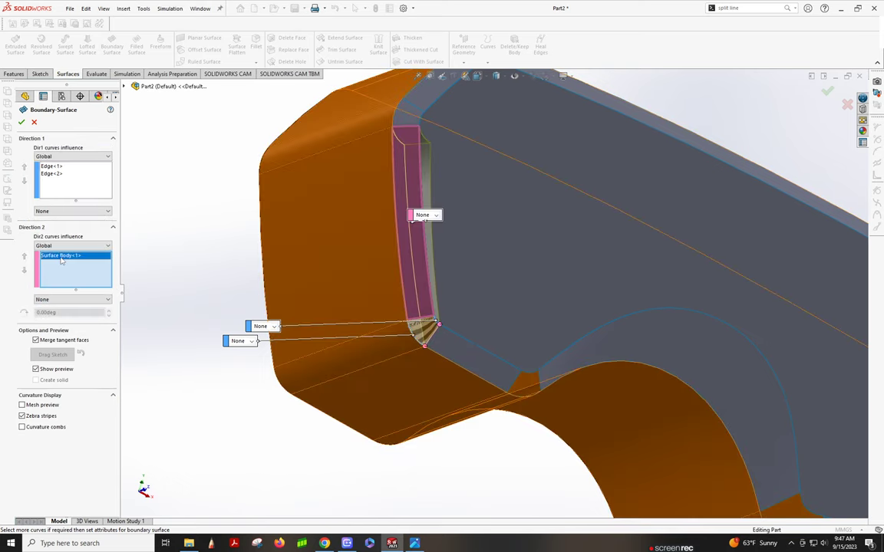
key("Delete")
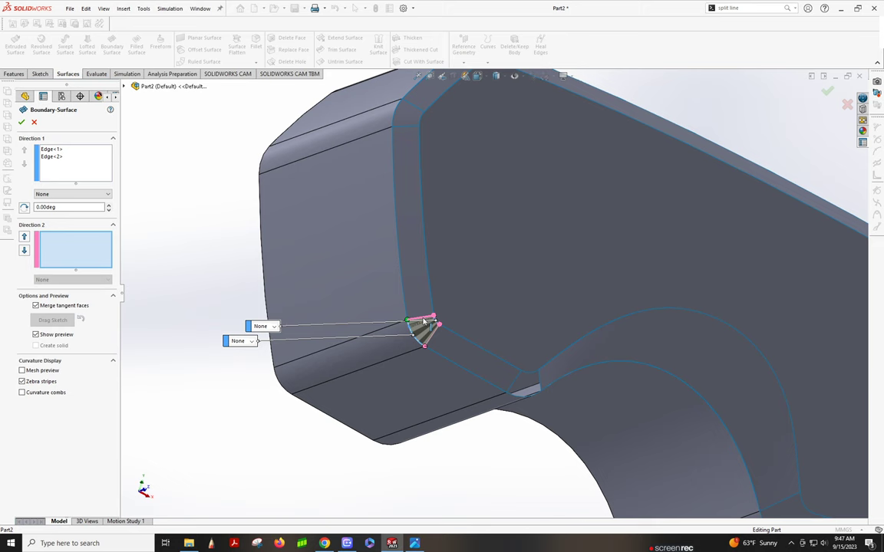
left_click(424, 320)
left_click(442, 338)
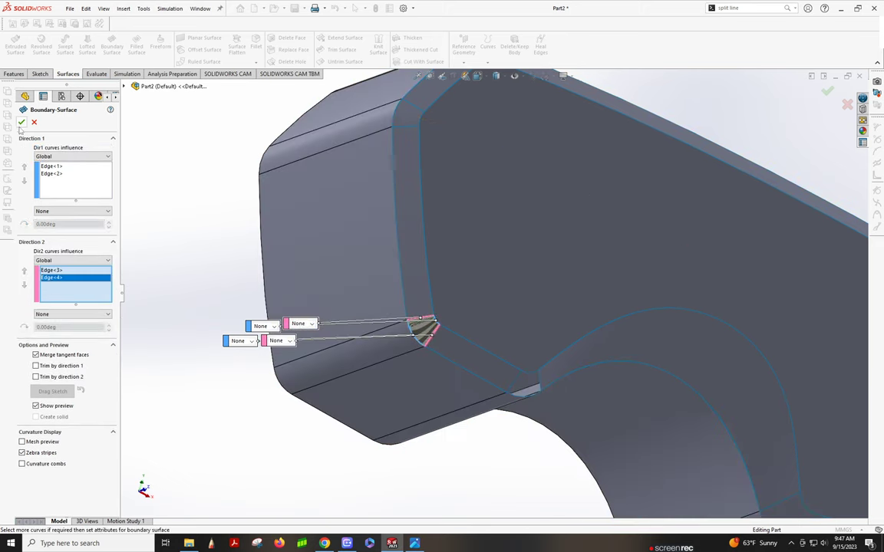
- Try to set the inner Direction 1 edge of the lower front corner to Tangency To Face
left_click(51, 174)
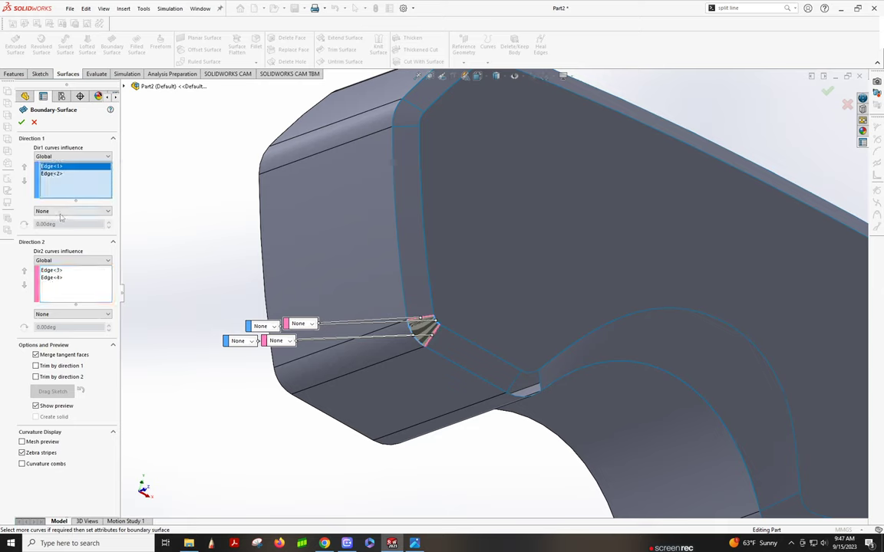
left_click(60, 212)
left_click(55, 237)
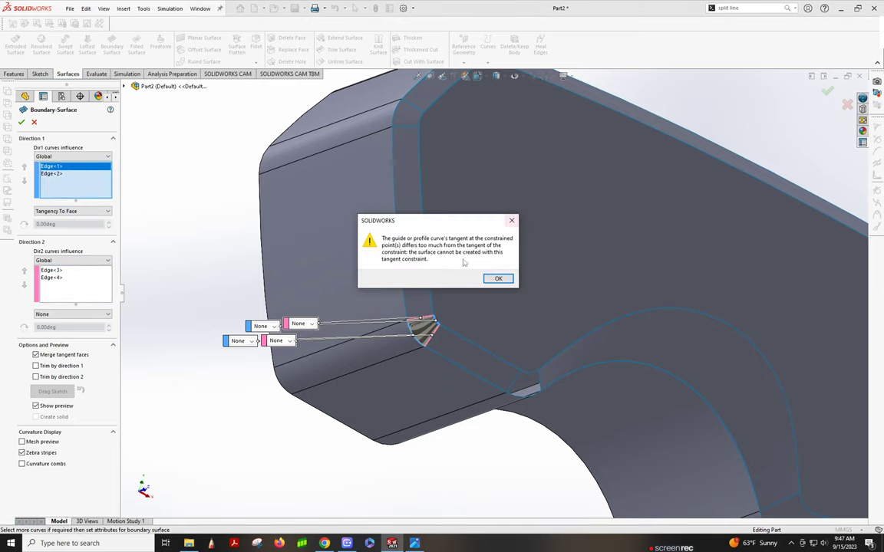
left_click(500, 280)
left_click(57, 175)
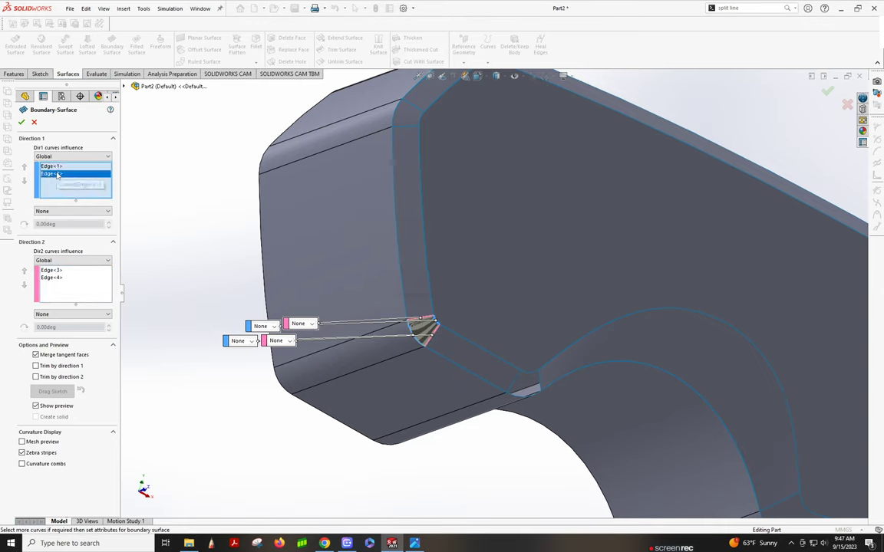
- Apply Tangency To Face to both short Direction 2 edges of the lower front corner patch and accept the boundary surface
left_click(56, 277)
left_click(67, 315)
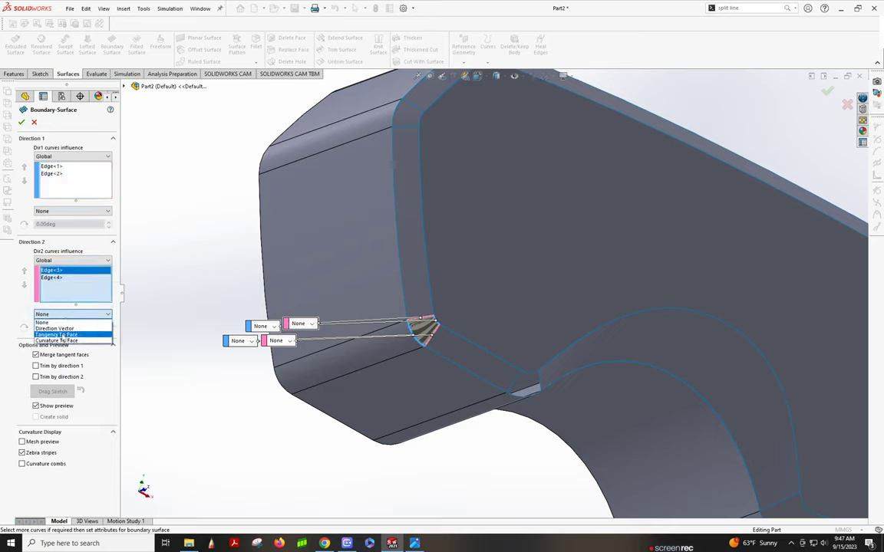
left_click(57, 336)
left_click(71, 314)
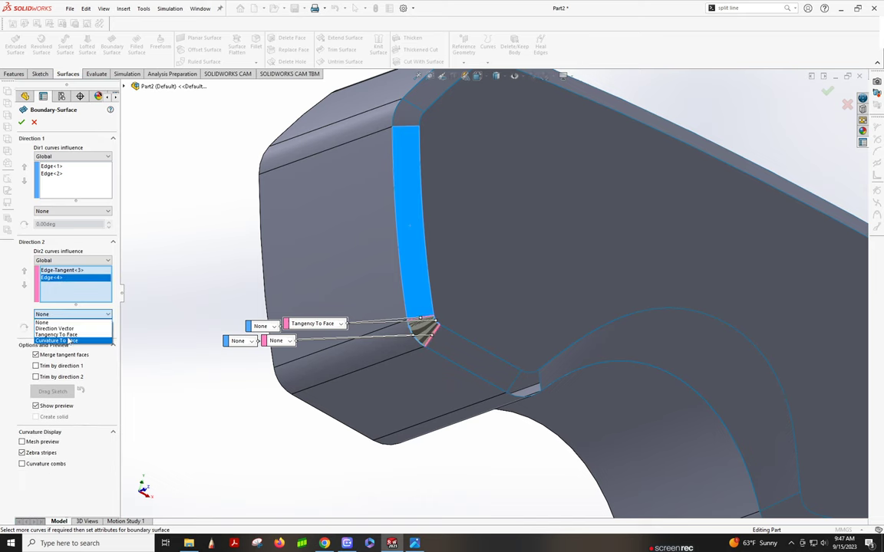
left_click(68, 335)
left_click(23, 123)
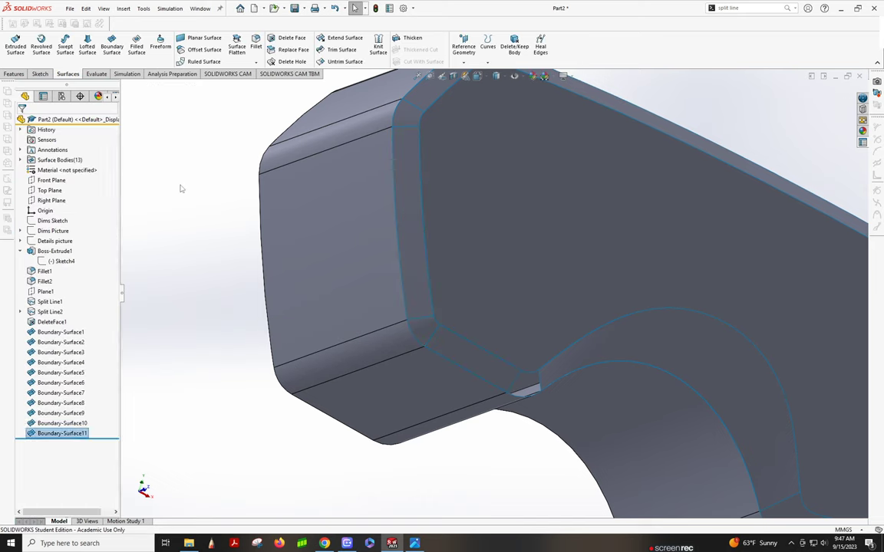
- Start a boundary surface at the gap before the large finger groove, using its two short side edges as Direction 1
middle_click_drag(493, 319, 459, 285)
scroll(536, 351, "down", 5)
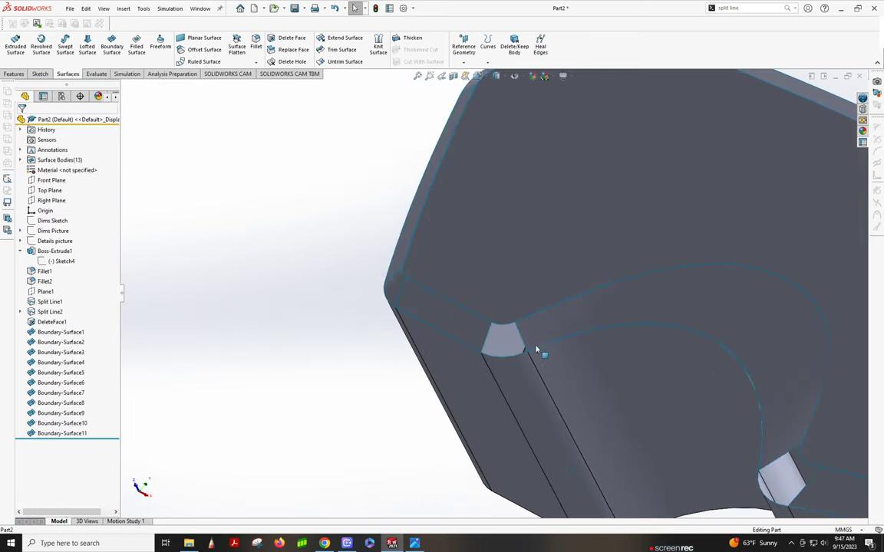
left_click(113, 46)
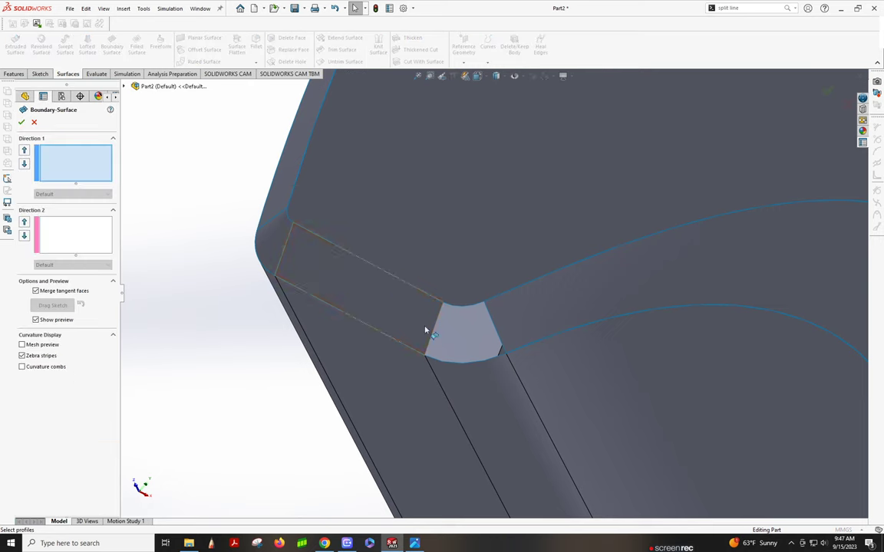
left_click(442, 308)
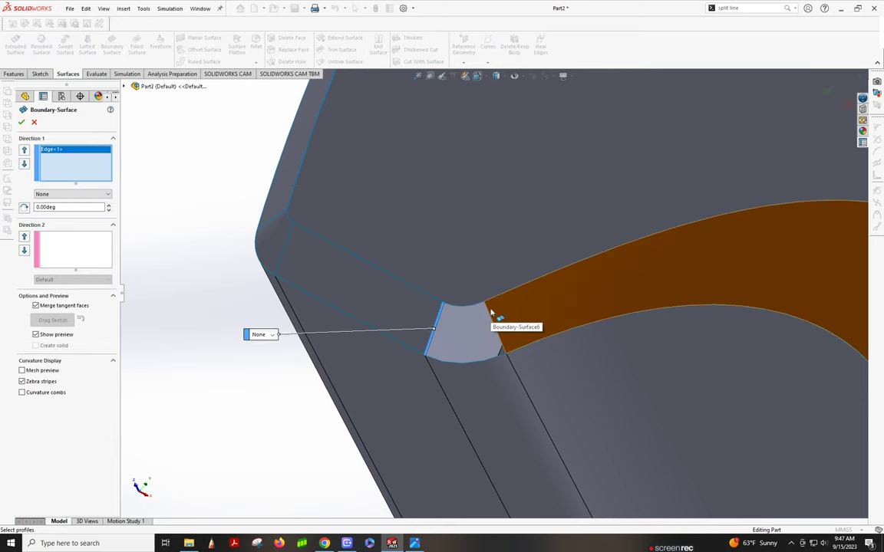
left_click(494, 316)
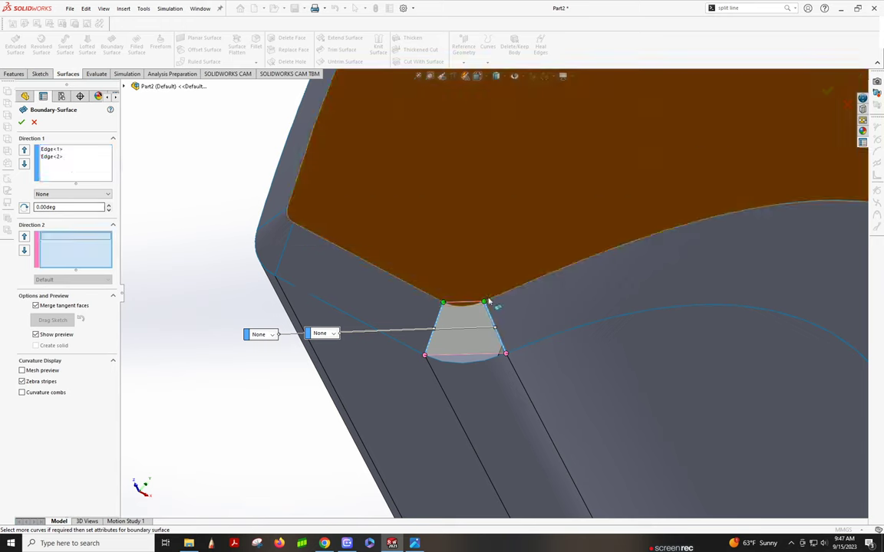
- Use the gap's inner and outer curved edges as Direction 2, removing the wrongly picked surface body
left_click(470, 304)
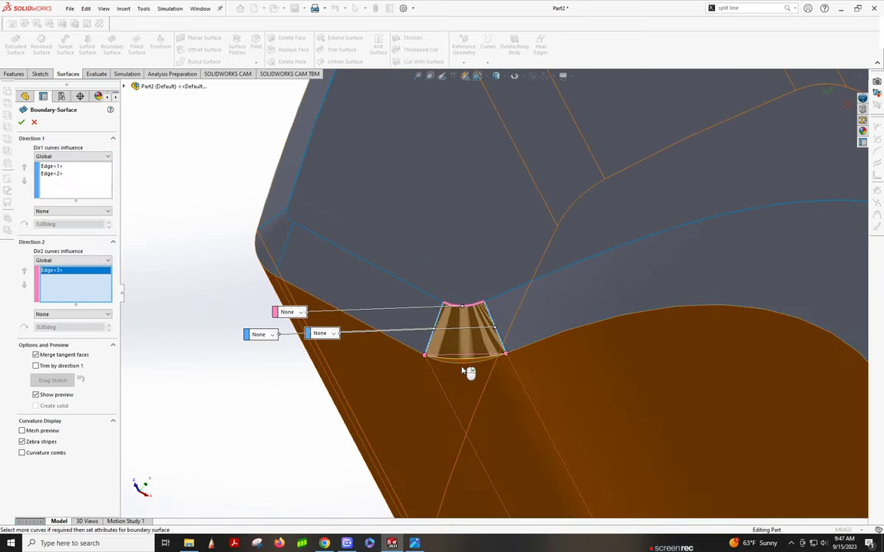
left_click(466, 373)
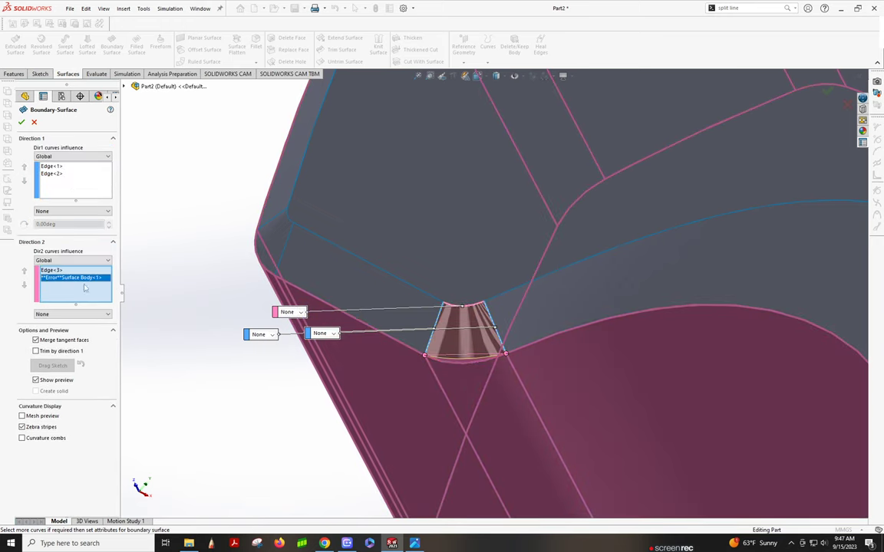
key("Delete")
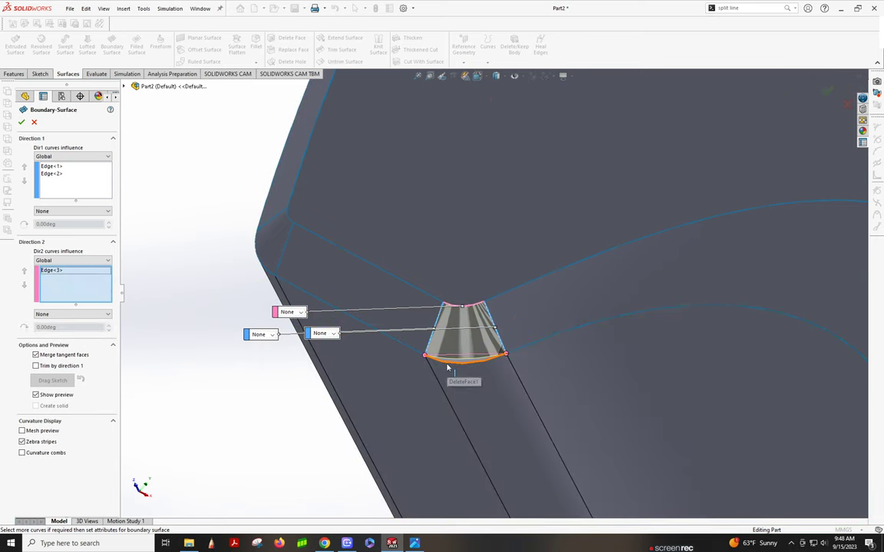
left_click(451, 362)
- Apply Tangency To Face to both Direction 1 side edges of this patch and accept the boundary surface
left_click(51, 166)
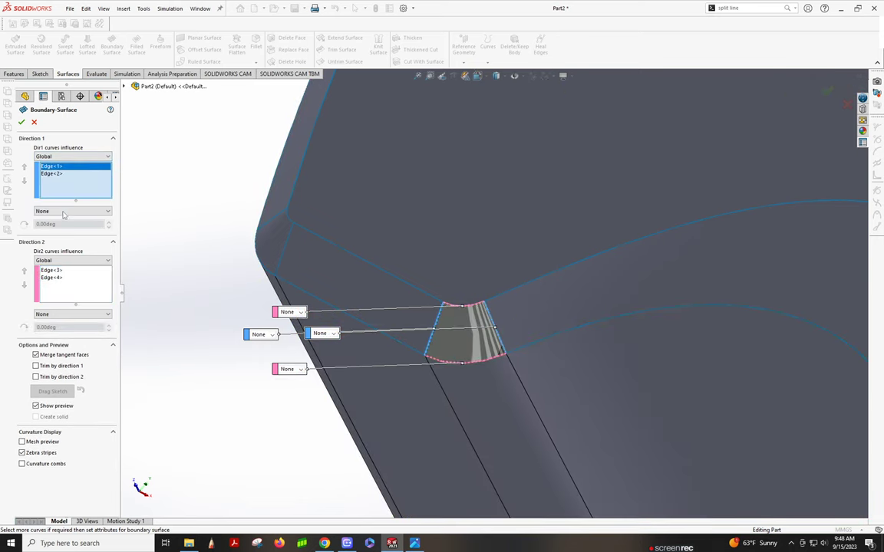
left_click(73, 211)
left_click(62, 225)
left_click(55, 174)
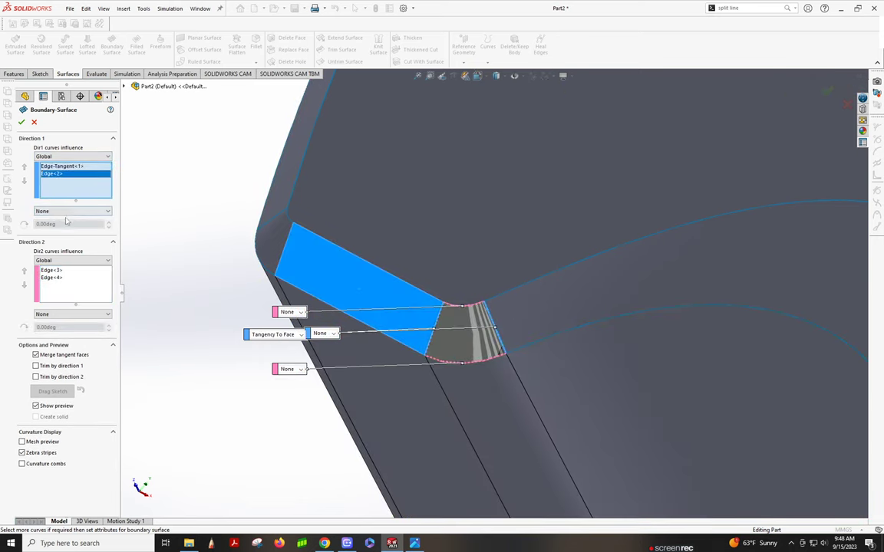
left_click(62, 225)
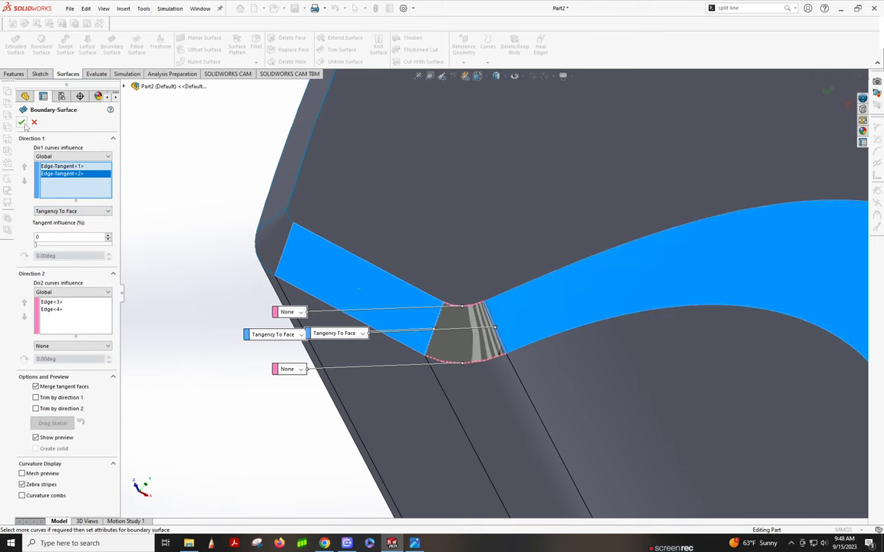
left_click(22, 122)
- Close the corner gap between the two finger grooves with a Filled Surface bounded by its four edges, using Contact
scroll(330, 201, "up", 5)
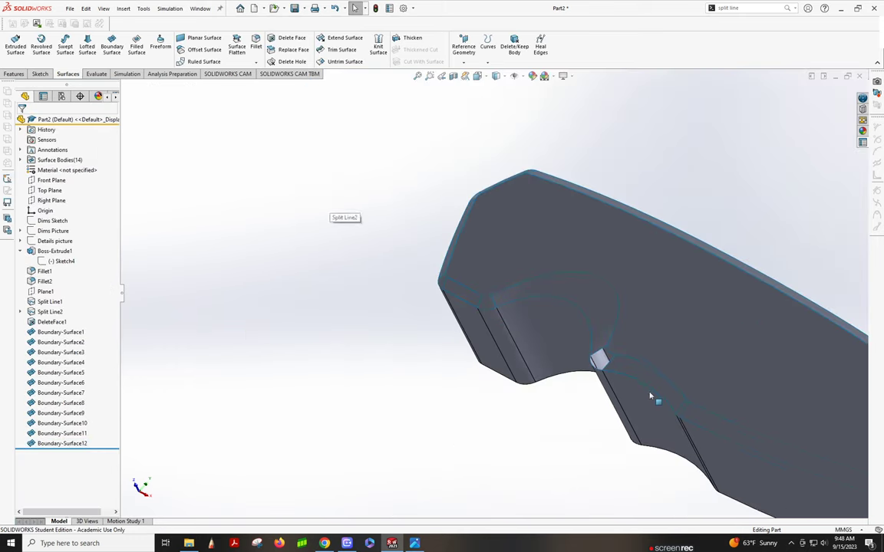
scroll(651, 395, "down", 4)
middle_click_drag(575, 315, 550, 293)
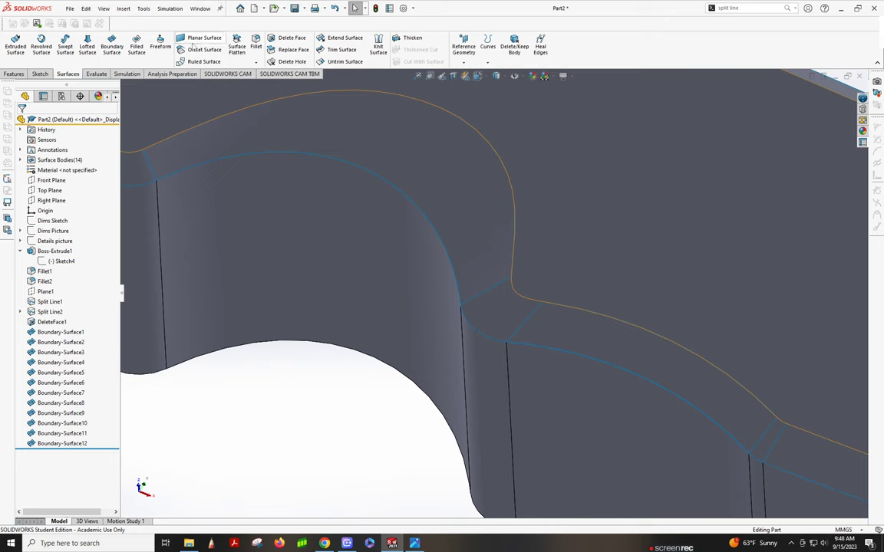
left_click(137, 45)
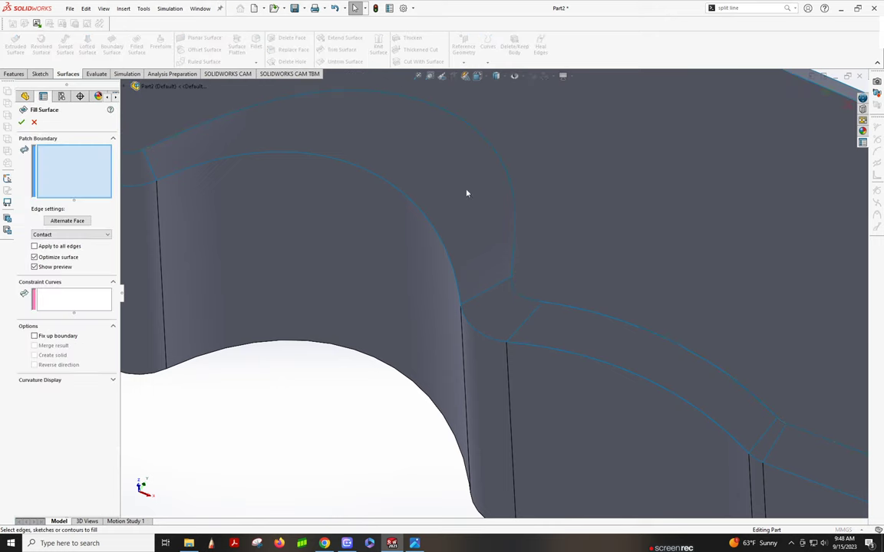
left_click(494, 290)
left_click(521, 299)
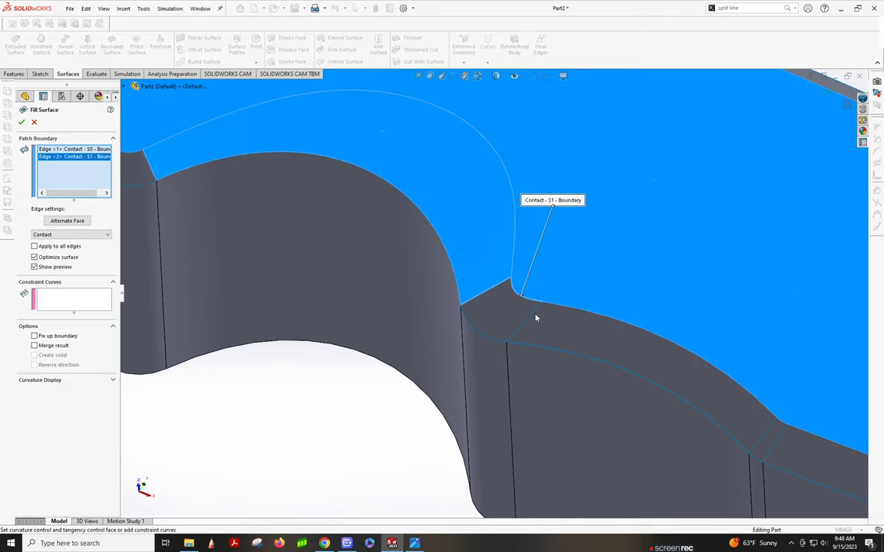
left_click(534, 318)
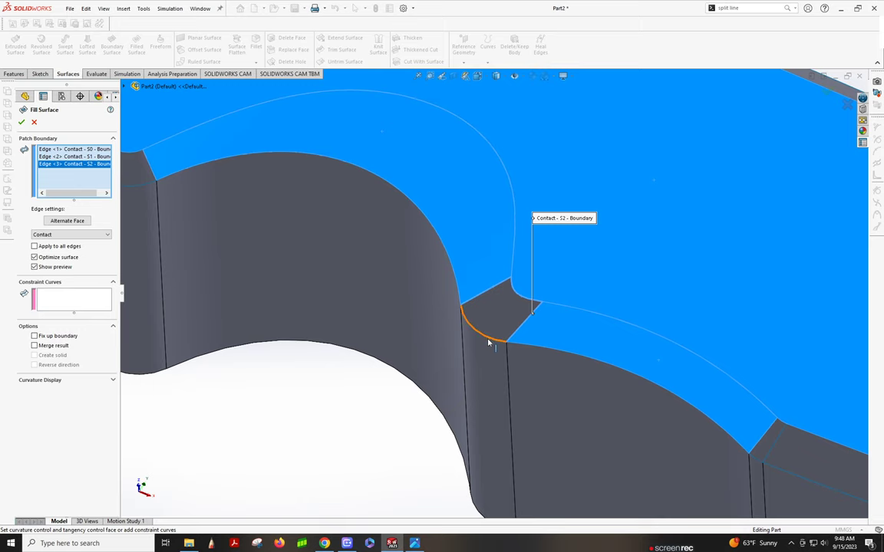
left_click(490, 340)
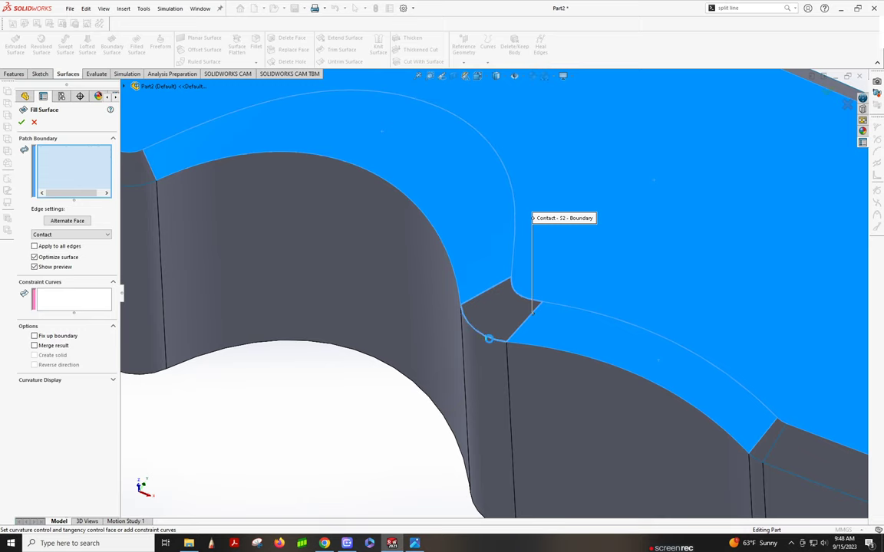
left_click(21, 123)
- Try the Soft Spotlight scene and switch to a brighter scene with a plain white background
middle_click_drag(306, 439, 617, 217)
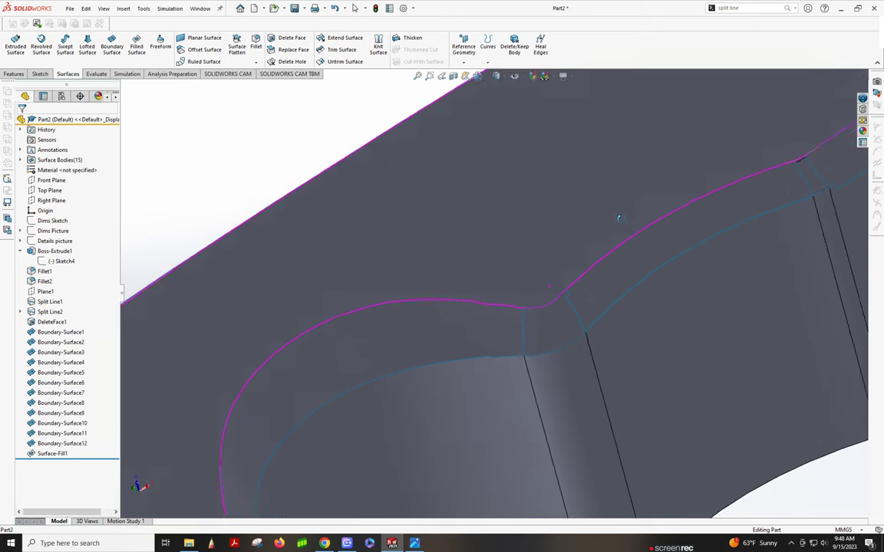
left_click(551, 77)
left_click(564, 122)
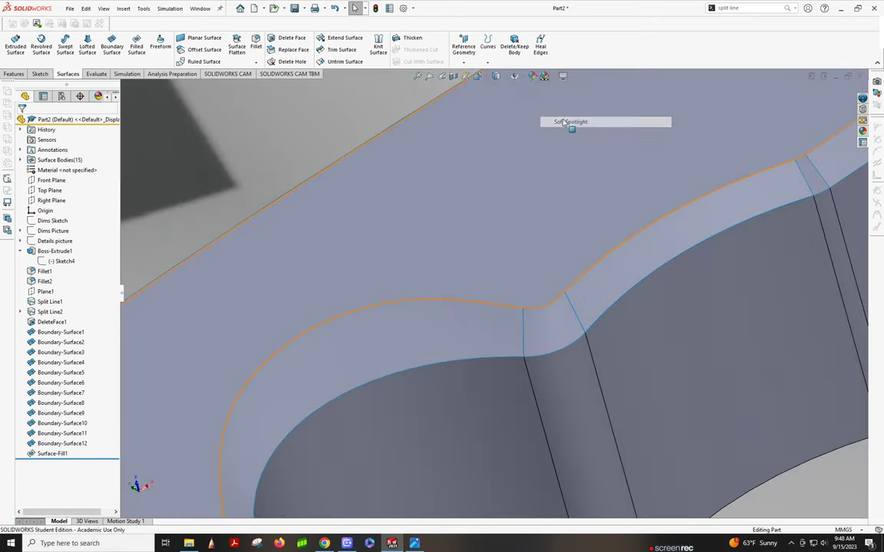
left_click(551, 77)
left_click(561, 100)
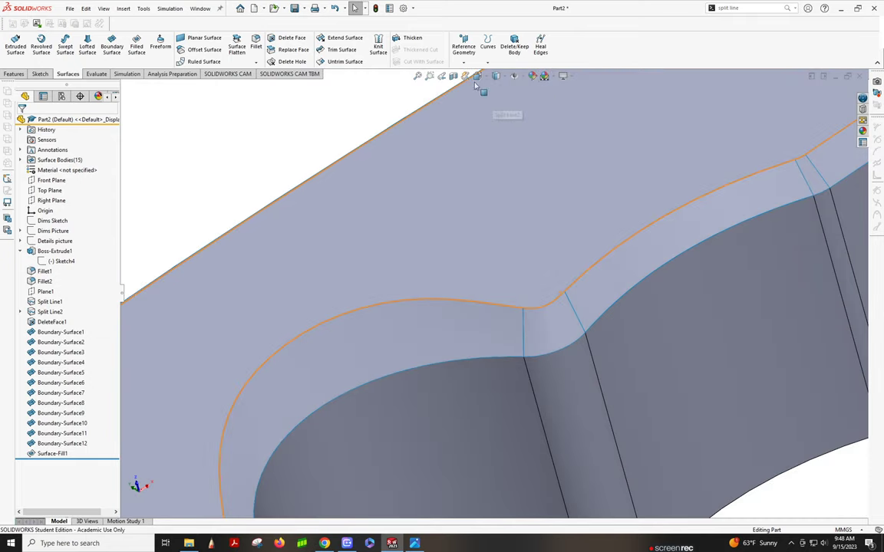
- Inspect the chamfer patches shaded without edges and restore the shaded display with edges
left_click(497, 102)
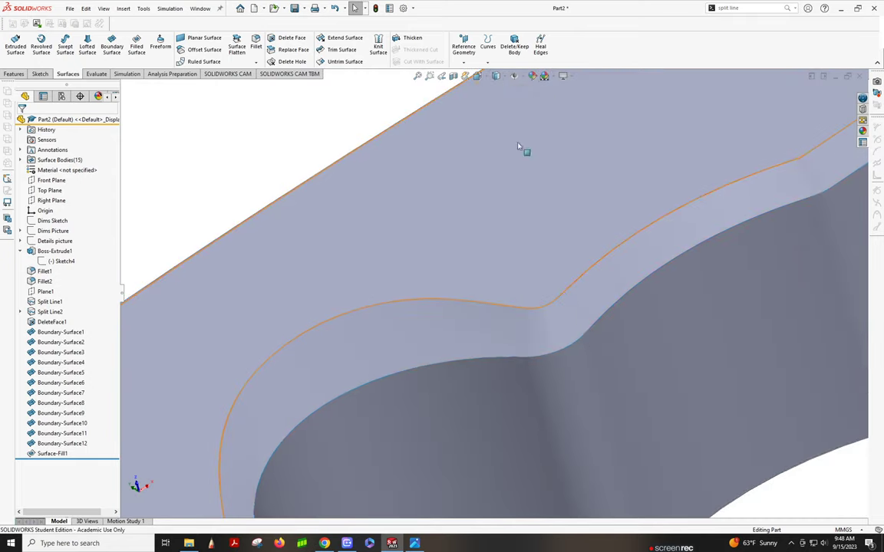
mouse_move(480, 318)
middle_mouse_down()
mouse_move(517, 367)
mouse_move(503, 362)
mouse_move(472, 395)
mouse_move(540, 284)
mouse_move(584, 245)
mouse_move(595, 178)
mouse_move(621, 321)
middle_mouse_up()
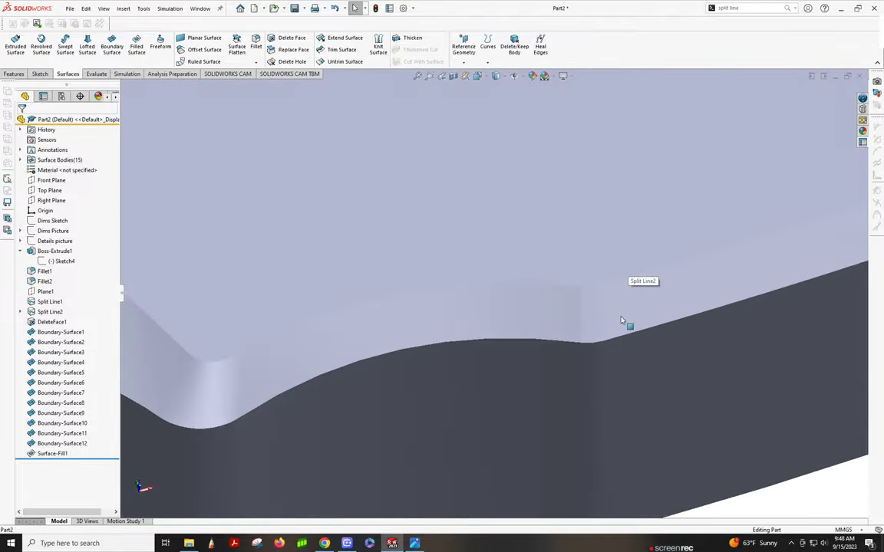
left_click(498, 76)
left_click(499, 90)
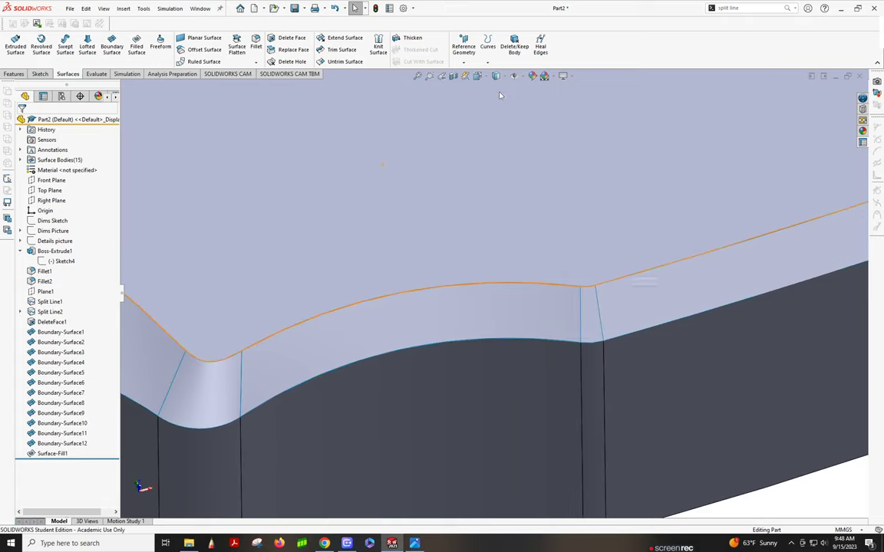
- Start a boundary surface at the narrow gap after the second finger groove, using its two long side edges as Direction 1
middle_click_drag(558, 159, 605, 369)
left_click(112, 45)
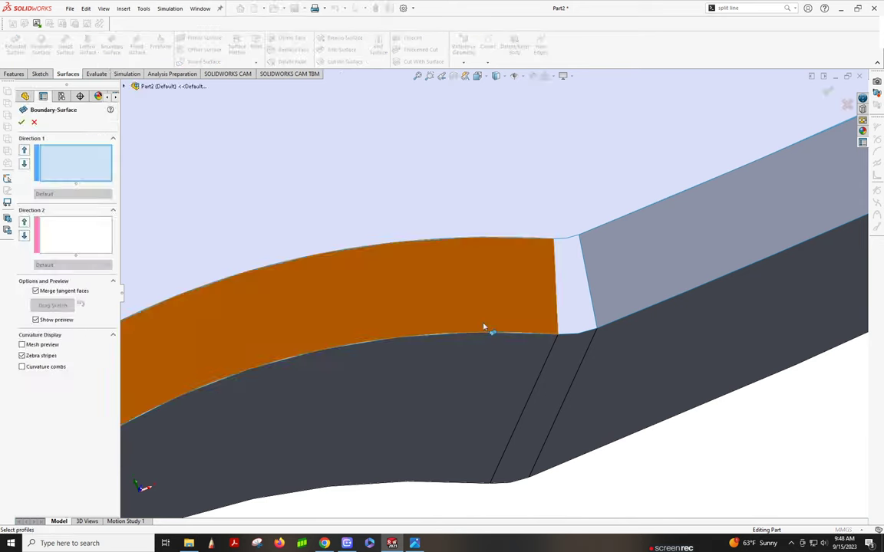
left_click(555, 265)
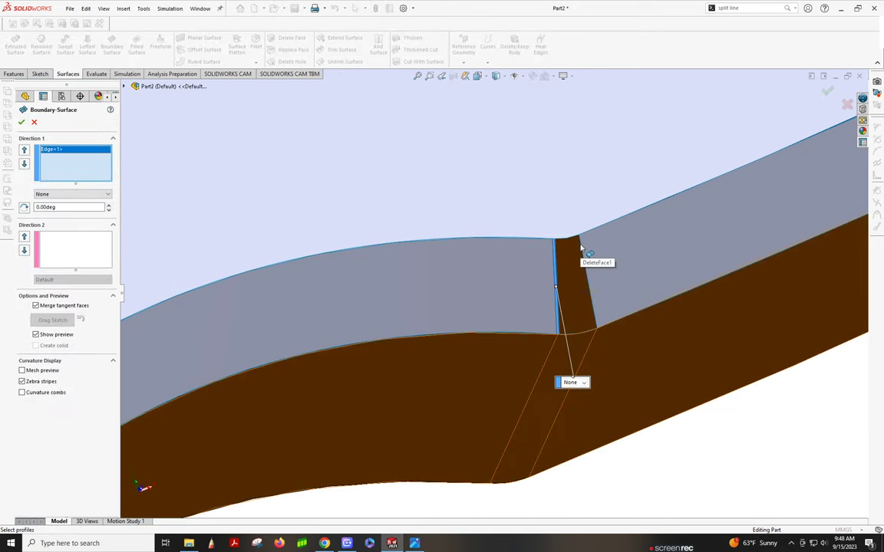
left_click(584, 265)
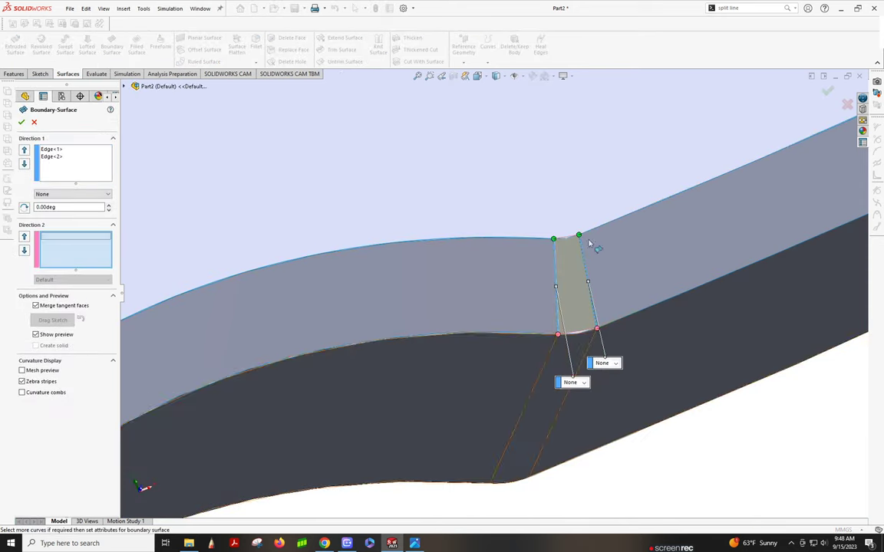
- Use the narrow gap's short inner and outer edges as Direction 2, removing the wrongly picked surface body
left_click(568, 237)
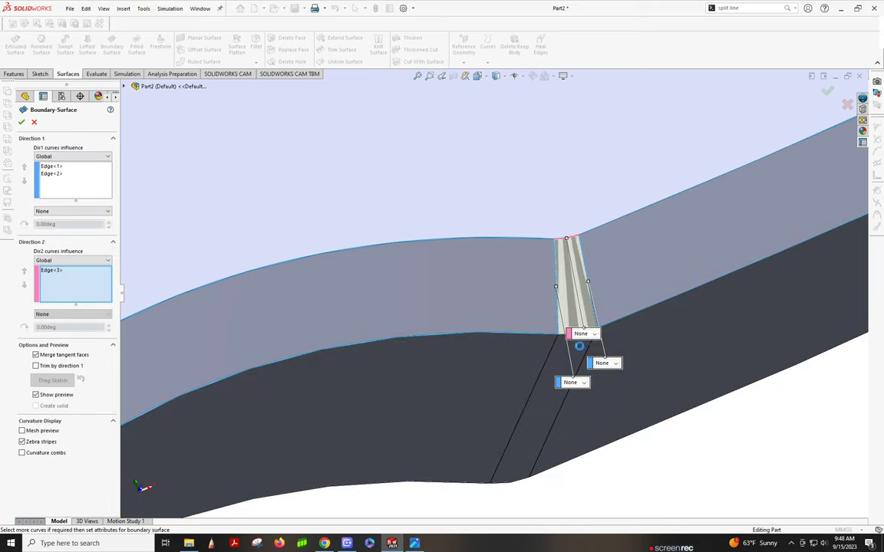
scroll(574, 346, "down", 2)
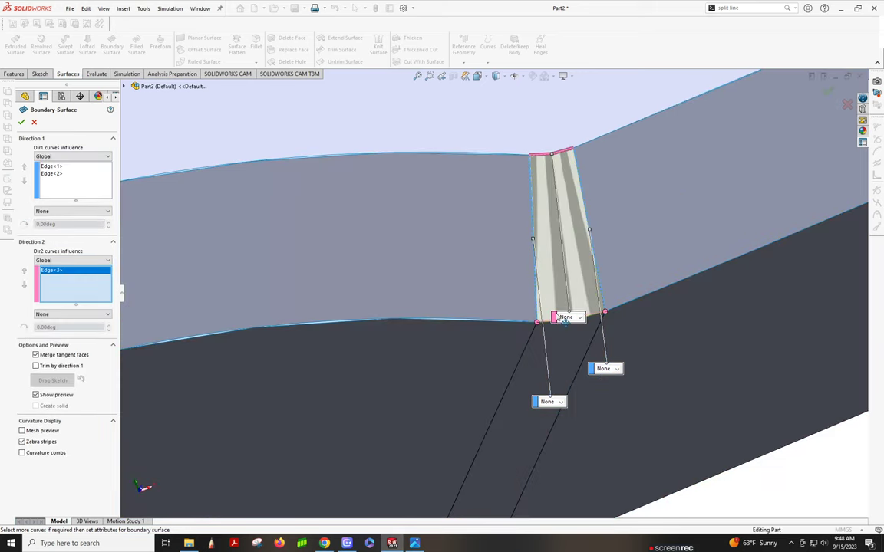
left_click_drag(564, 320, 583, 192)
left_click(564, 323)
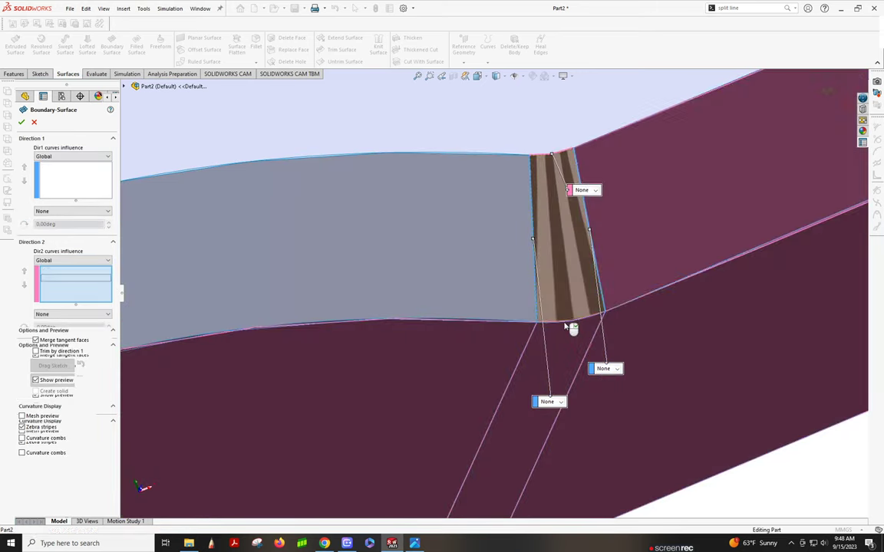
key("Delete")
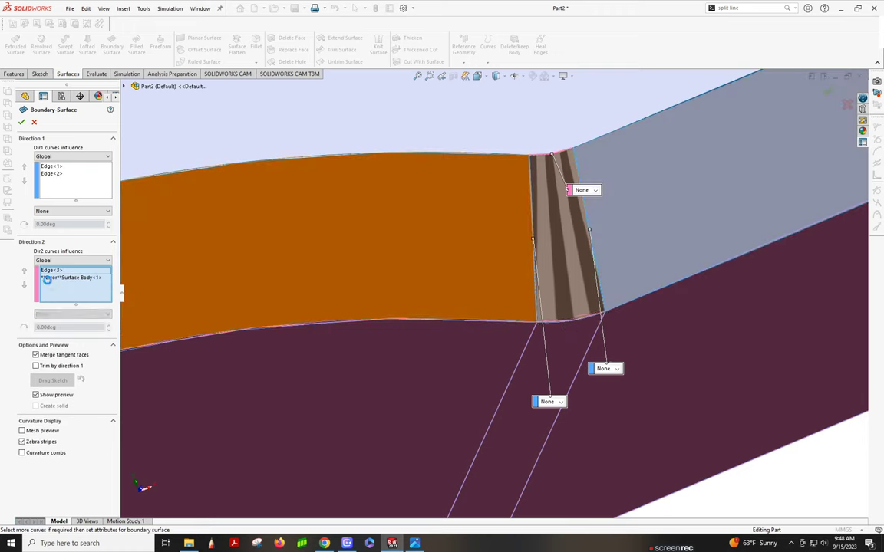
key("Delete")
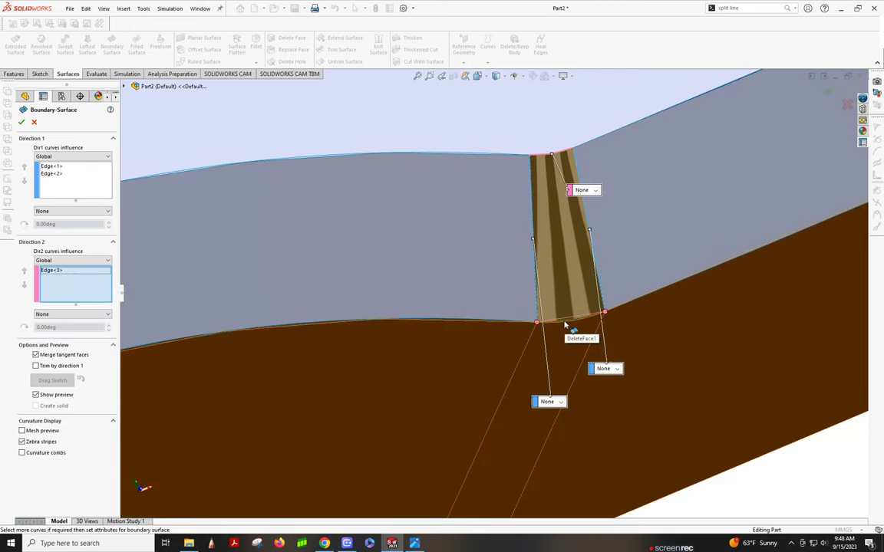
left_click(567, 320)
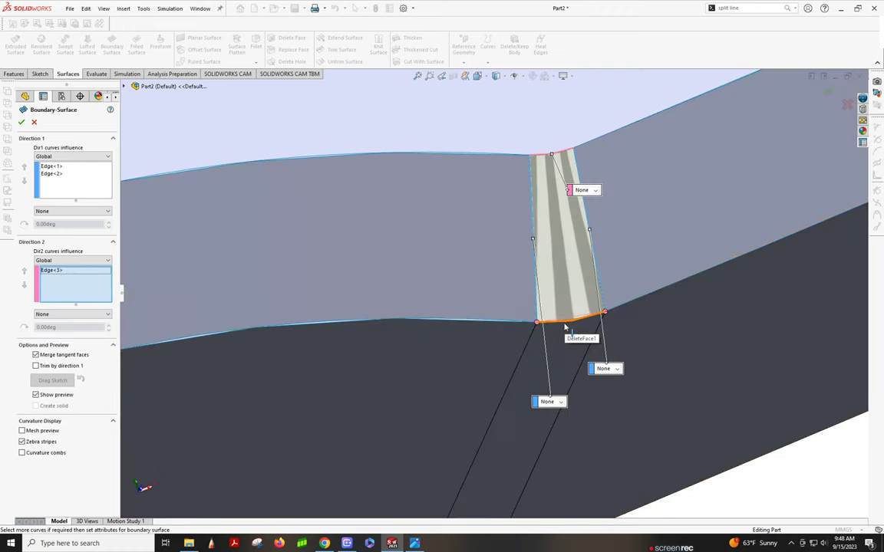
- Set both Direction 1 edges of the narrow gap's boundary surface to Tangency To Face and finish the surface
left_click(52, 165)
left_click(73, 211)
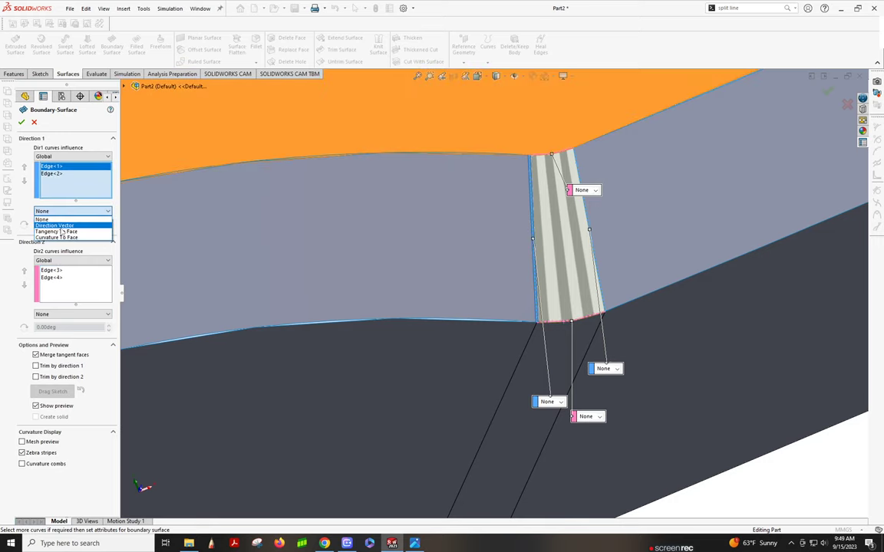
left_click(57, 231)
left_click(51, 174)
left_click(69, 211)
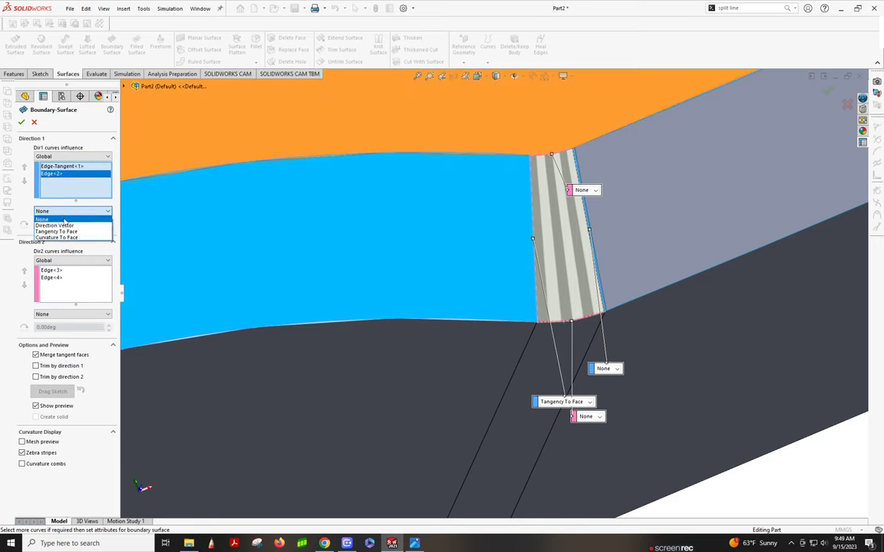
left_click(56, 231)
left_click(21, 122)
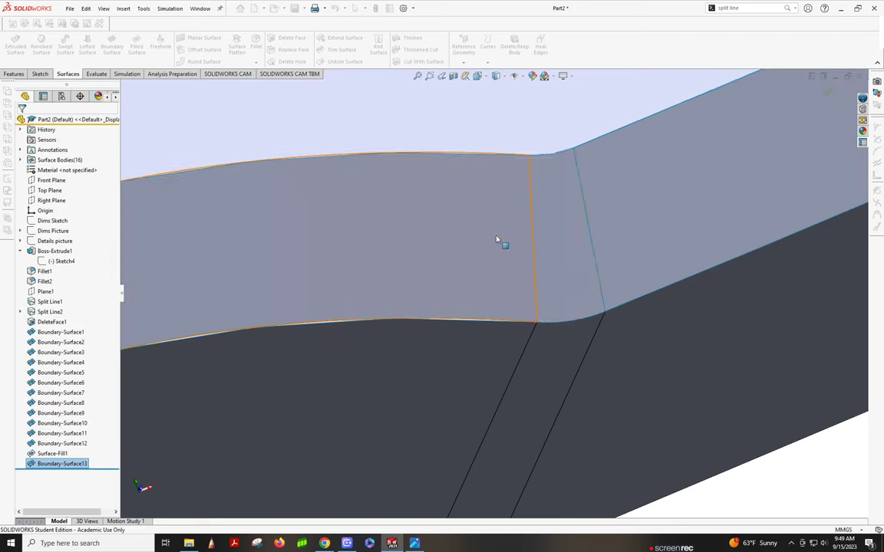
- Start a boundary surface at the slanted end's lower corner gap, using its straight side edges as Direction 1 and its curved edges as Direction 2
key("f")
middle_click_drag(671, 191, 612, 317)
scroll(587, 339, "down", 6)
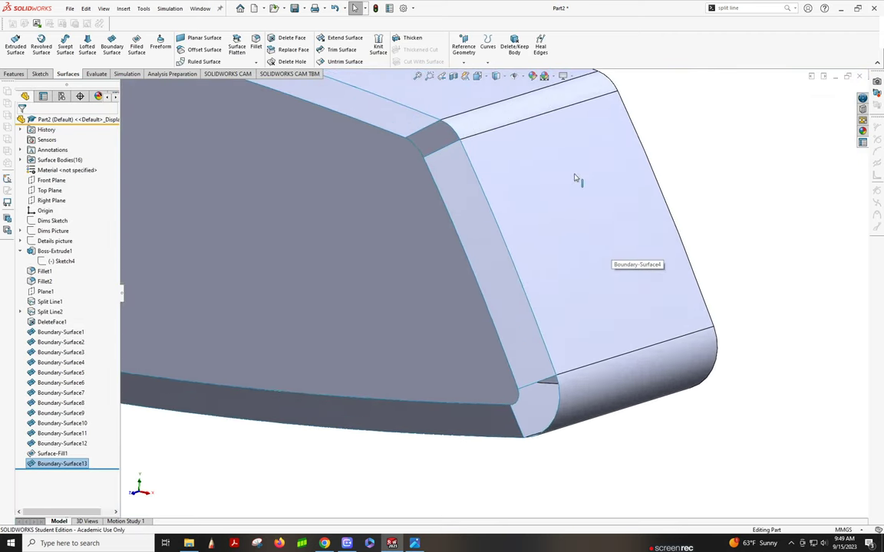
left_click(112, 46)
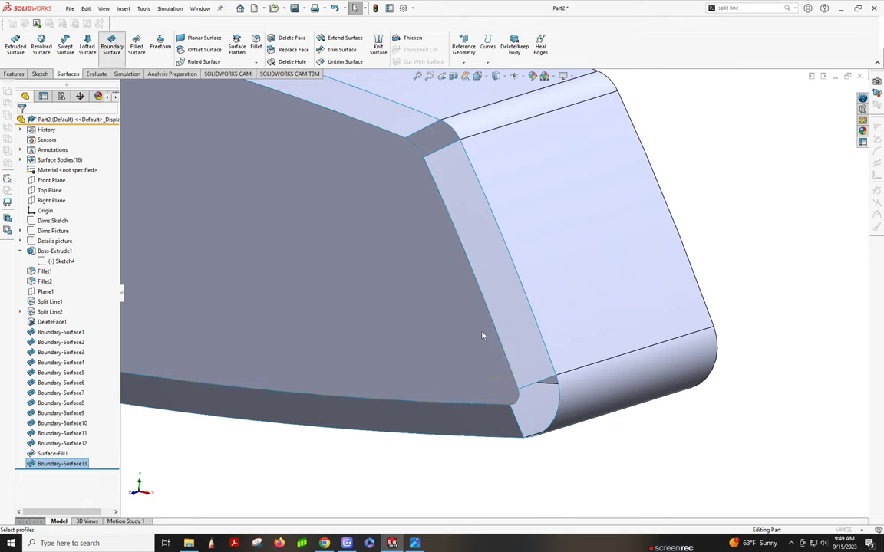
left_click(515, 416)
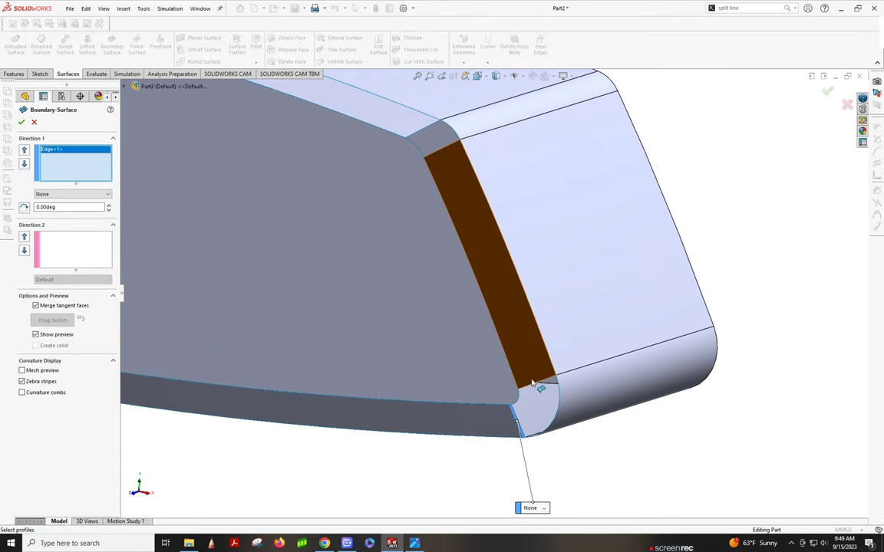
left_click(529, 388)
left_click(68, 247)
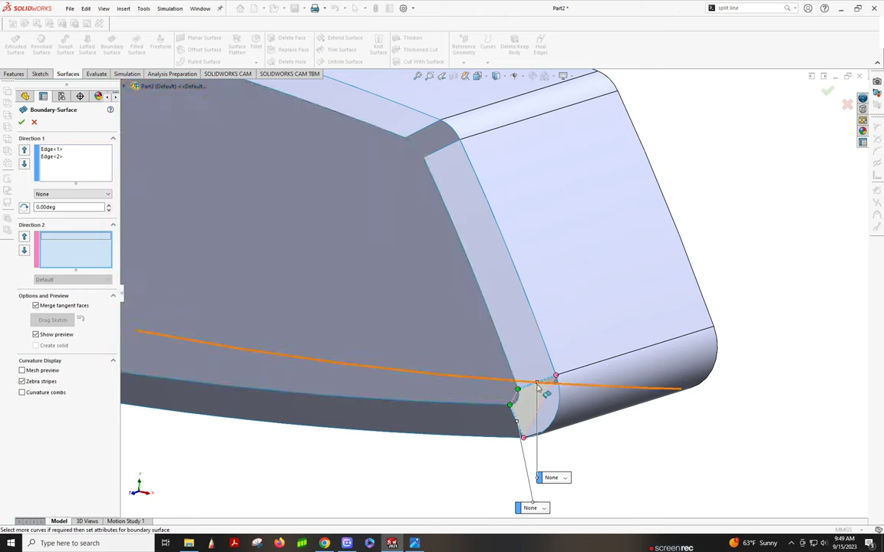
left_click(518, 399)
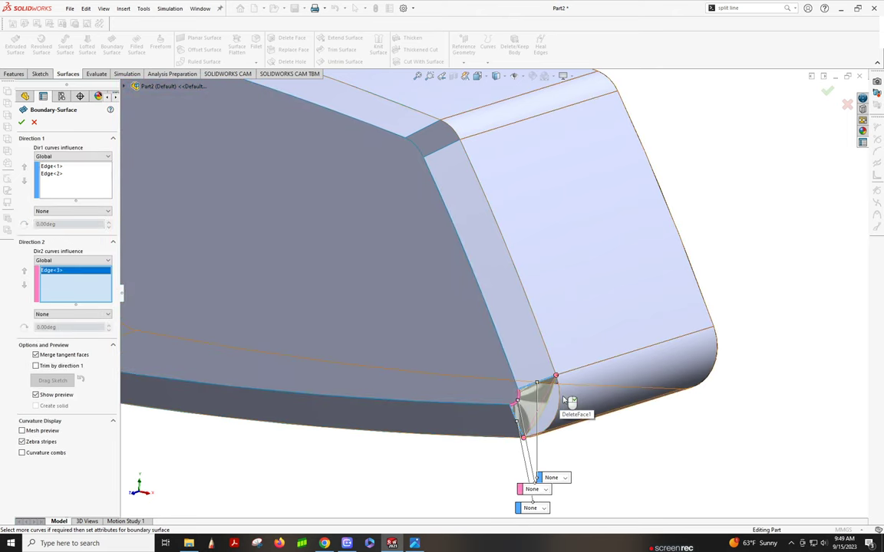
left_click(560, 399)
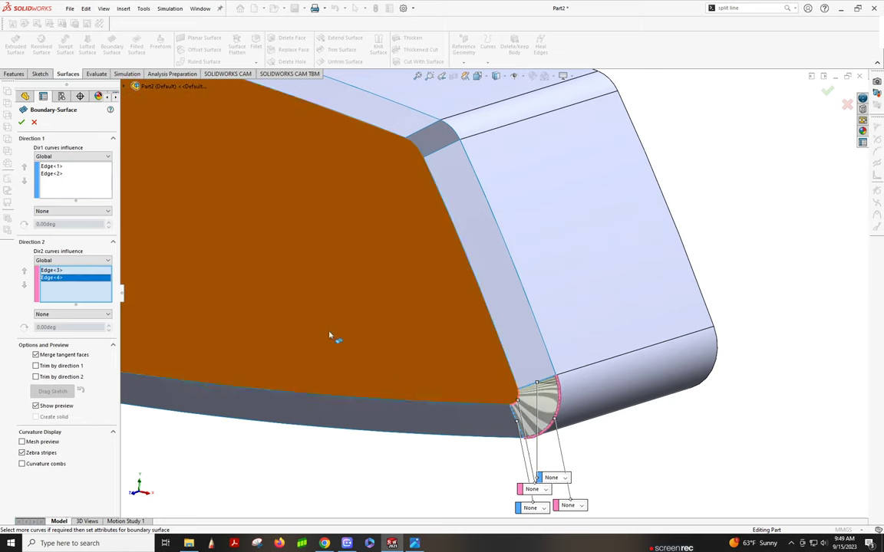
- Make both Direction 1 edges of the lower corner patch Tangency To Face and finish the boundary surface
left_click(50, 167)
left_click(61, 211)
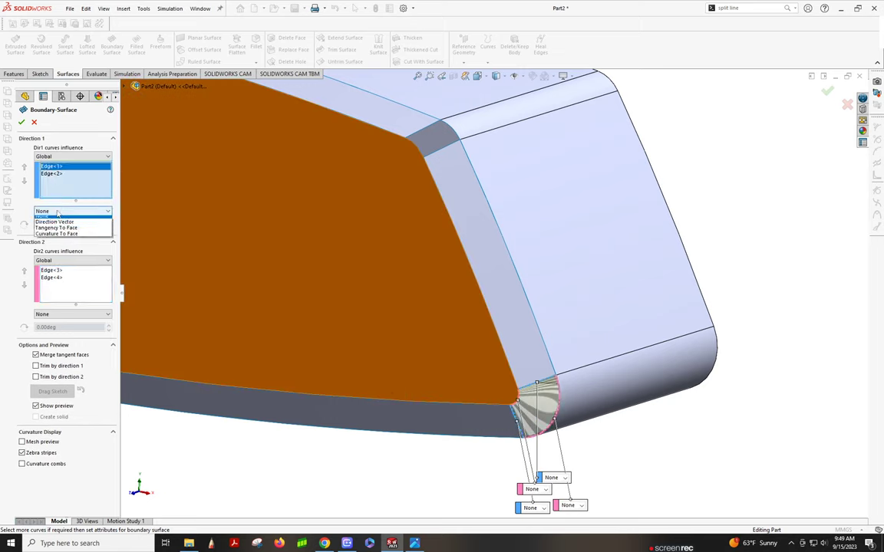
left_click(69, 231)
left_click(52, 174)
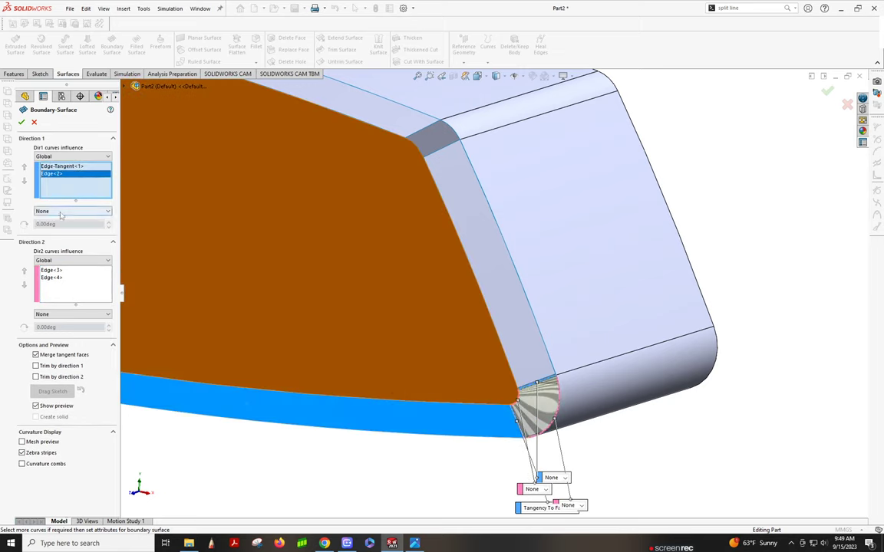
left_click(61, 211)
left_click(60, 191)
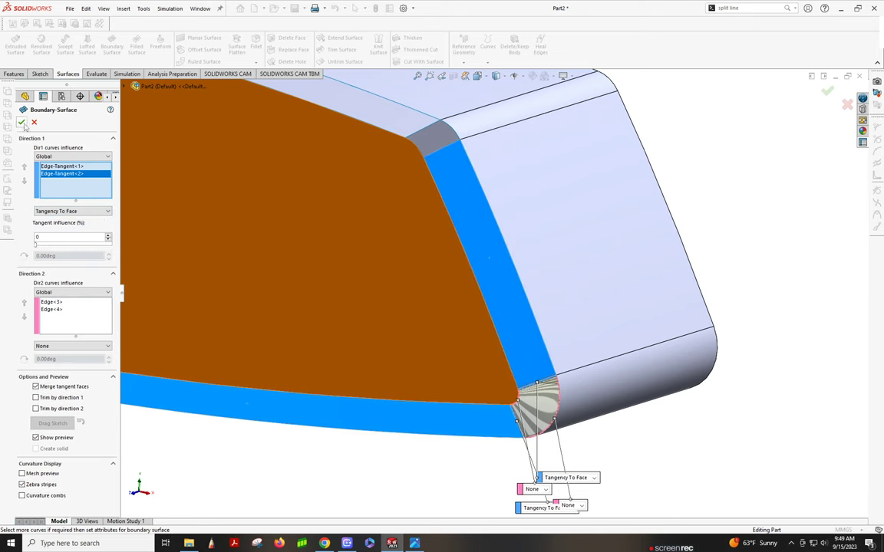
left_click(22, 123)
- Start a boundary surface at the slanted end's upper corner gap, with its straight edges as Direction 1 and its curved edges as Direction 2
left_click(112, 46)
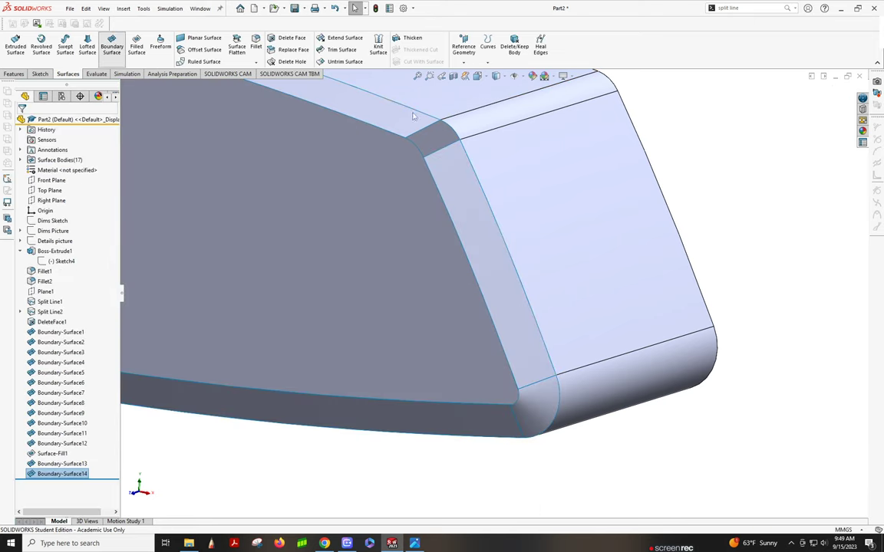
left_click(418, 135)
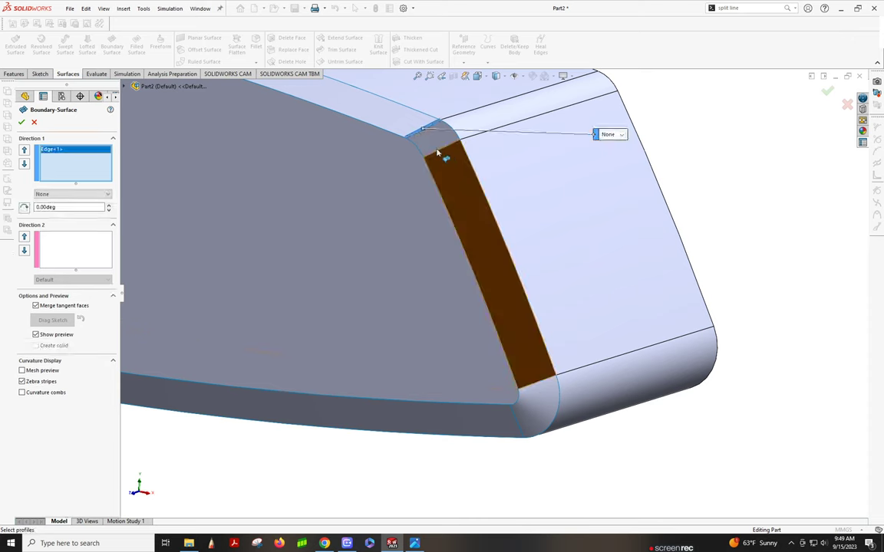
left_click(413, 147)
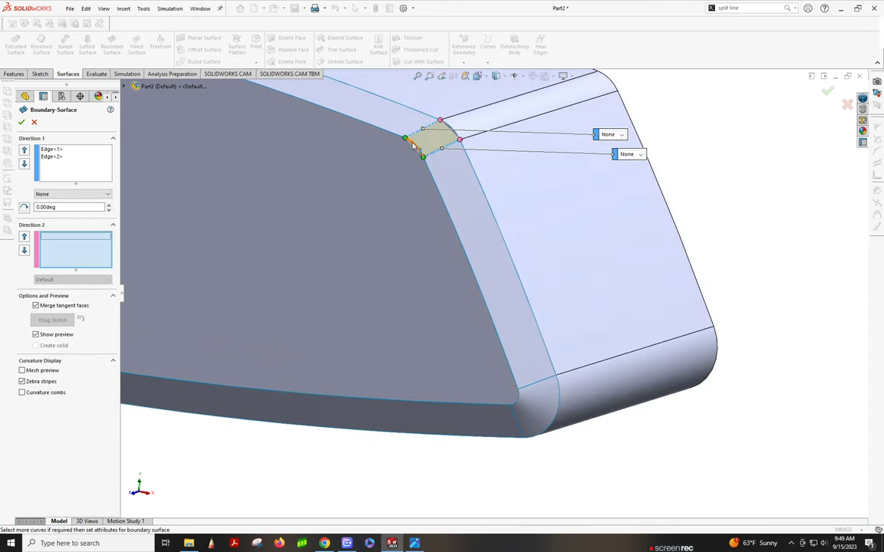
left_click(414, 147)
left_click(453, 129)
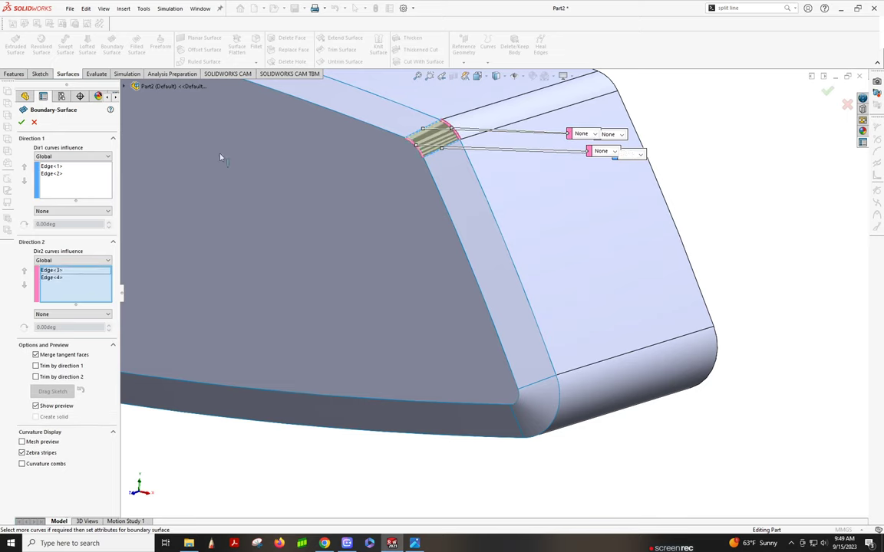
- Apply Tangency To Face to both Direction 1 edges of the upper corner patch and finish the boundary surface
left_click(51, 166)
left_click(73, 211)
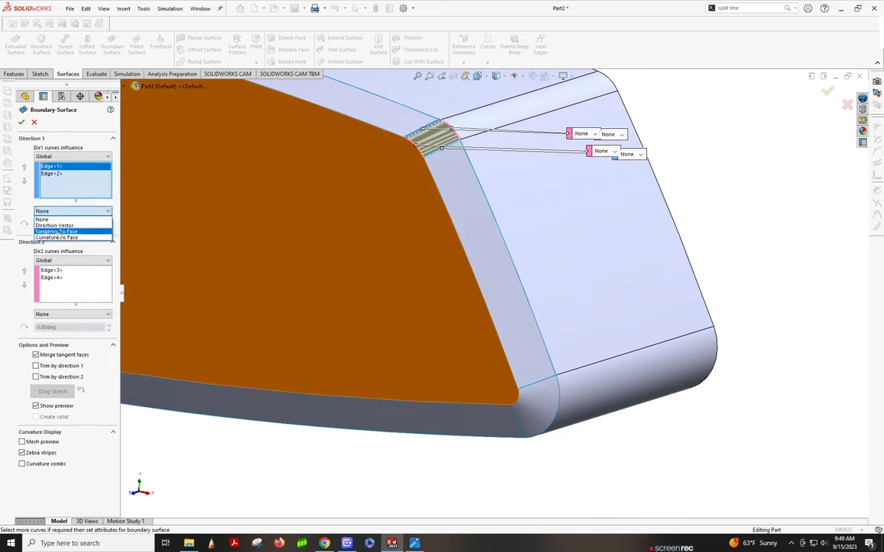
left_click(59, 232)
left_click(52, 173)
left_click(73, 211)
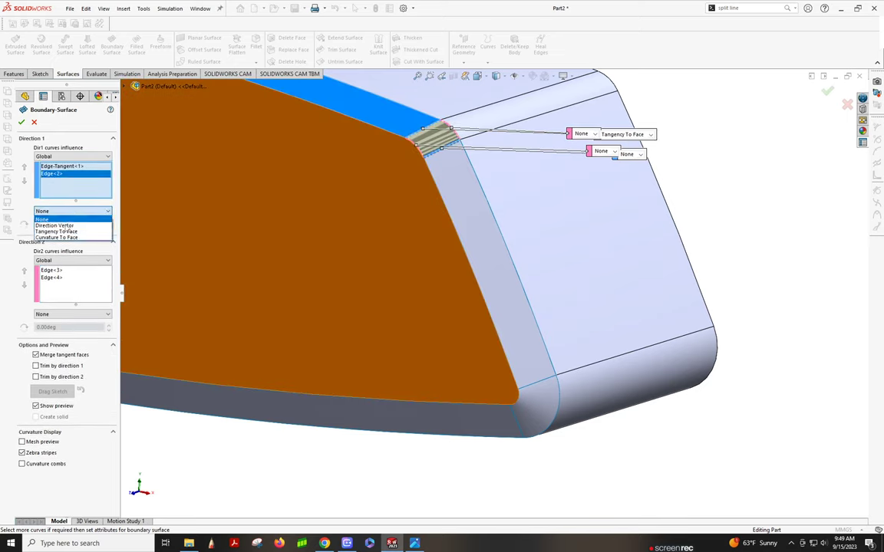
left_click(57, 231)
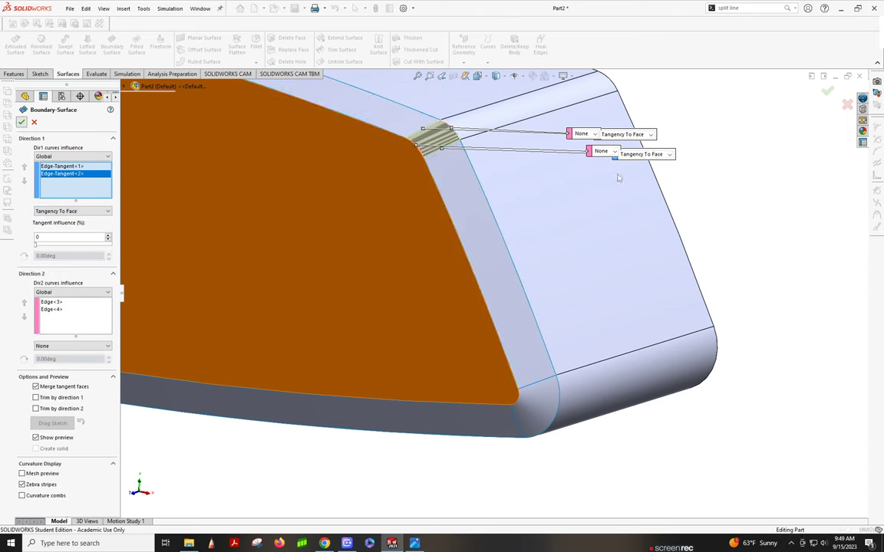
- Knit all surface bodies, from DeleteFace1[1] through Boundary-Surface15, with Create solid enabled
scroll(355, 190, "up", 6)
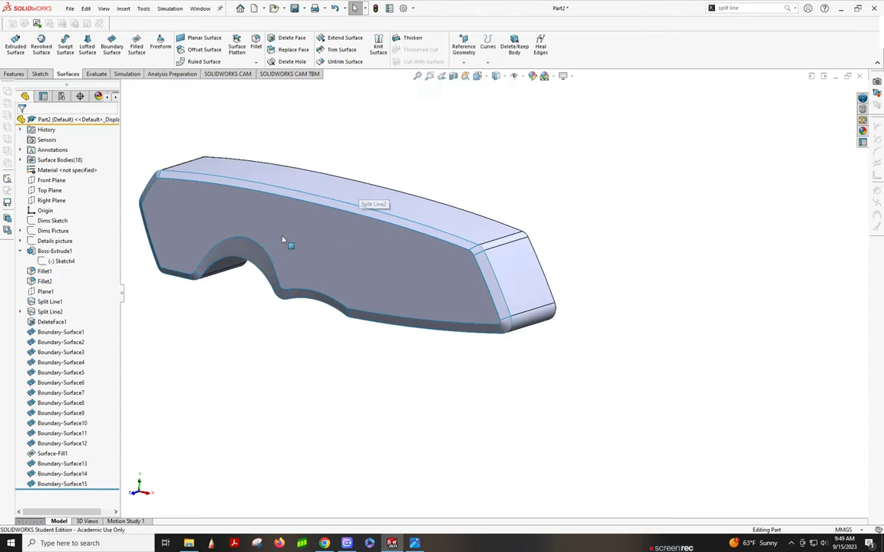
middle_click_drag(283, 241, 336, 187)
middle_click_drag(347, 142, 307, 180)
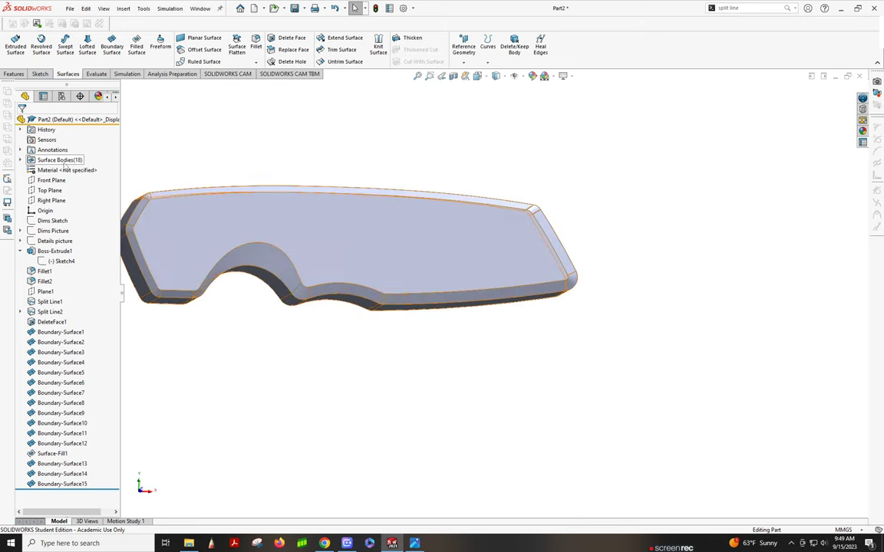
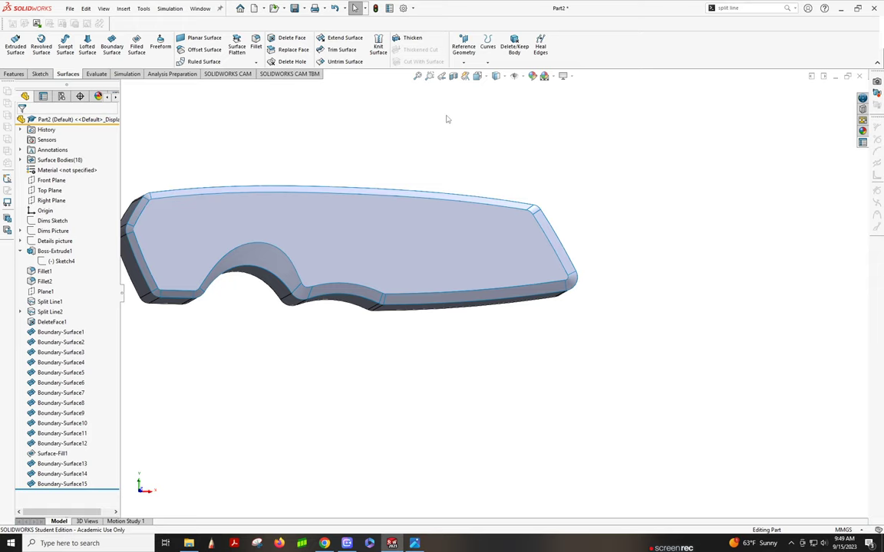
left_click(377, 46)
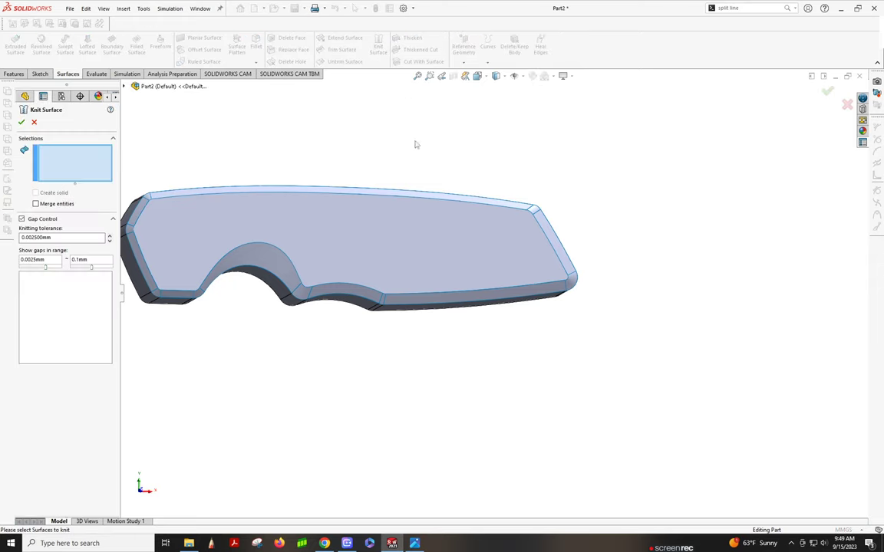
left_click(124, 87)
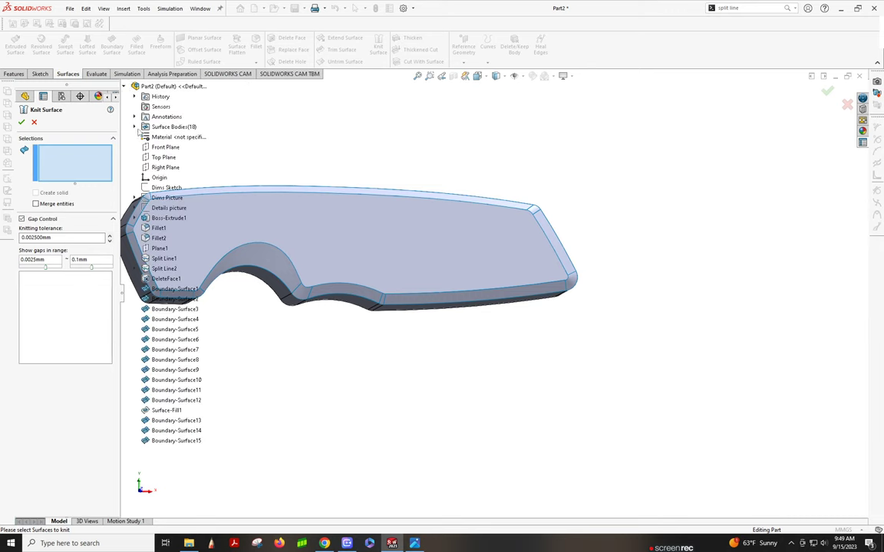
left_click(134, 127)
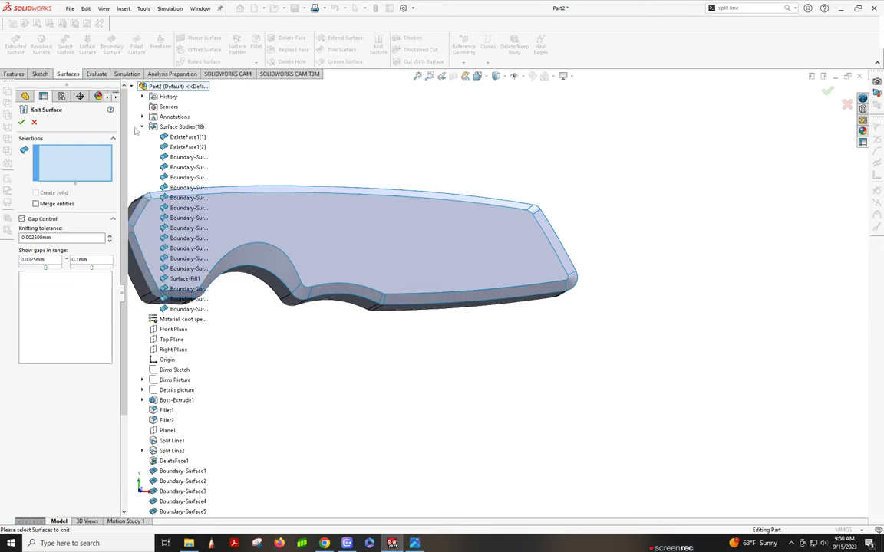
left_click(184, 137)
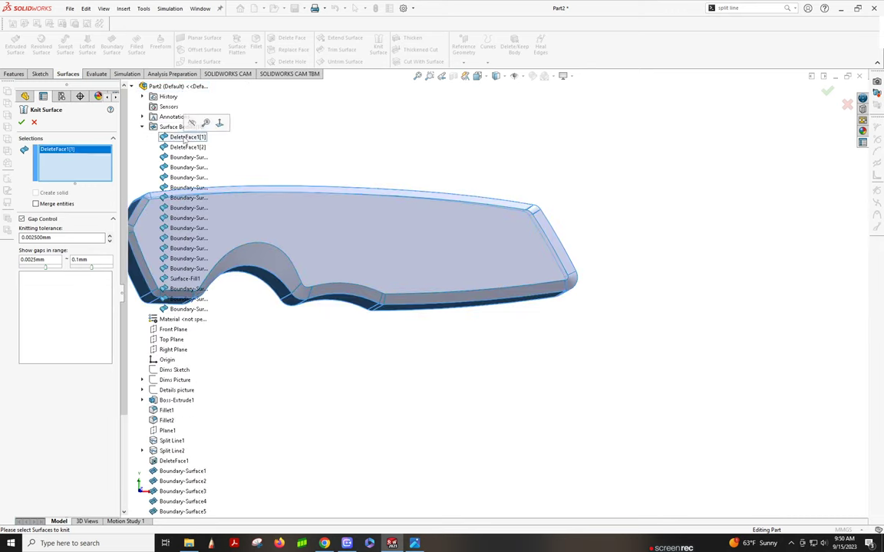
left_click(176, 309, "shift")
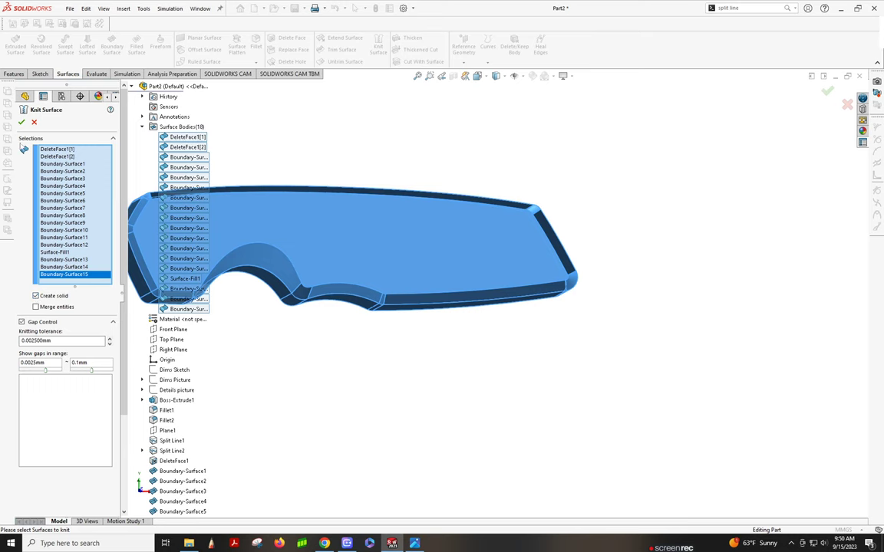
left_click(22, 122)
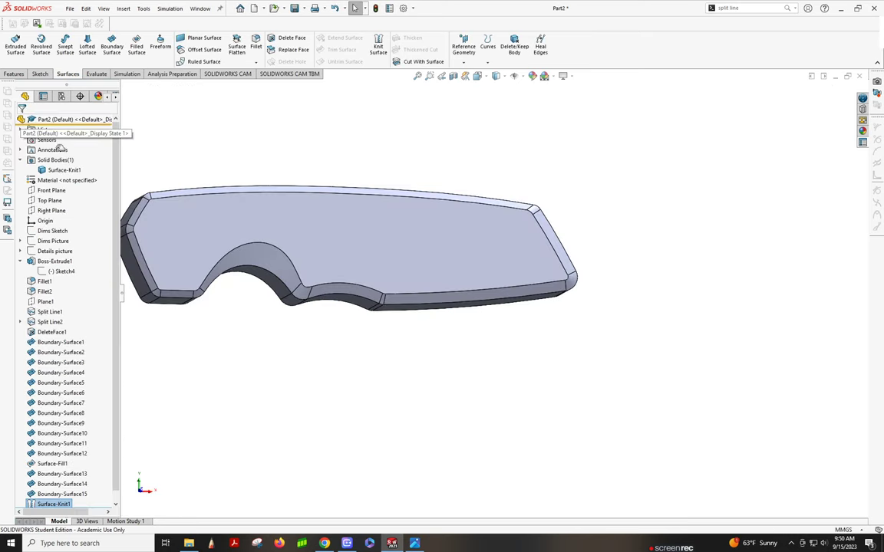
- Try to mirror the Surface-Knit1 feature about the Front Plane
middle_click_drag(349, 163, 446, 304)
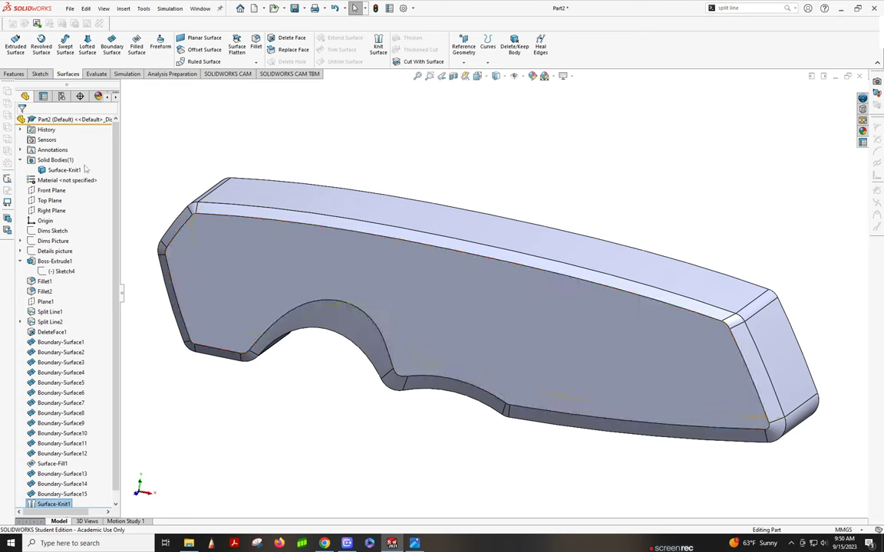
scroll(81, 455, "down", 1)
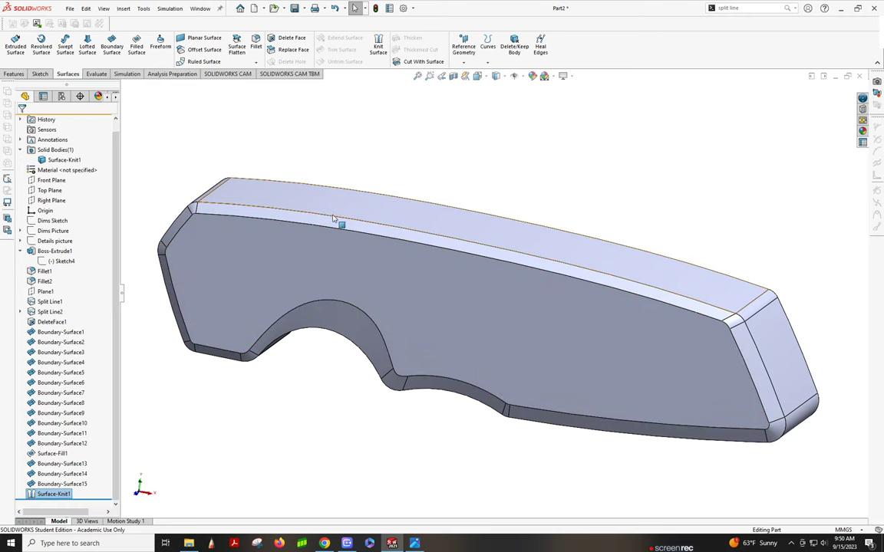
left_click(23, 74)
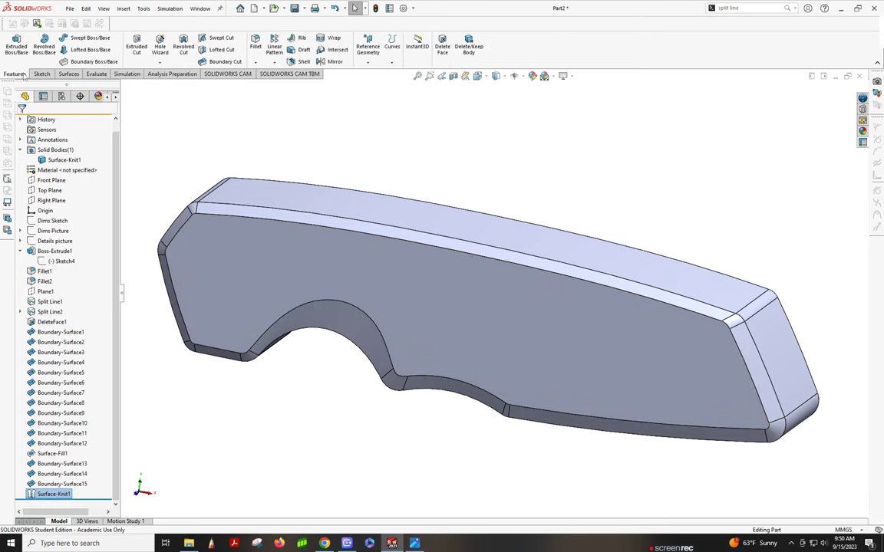
left_click(330, 61)
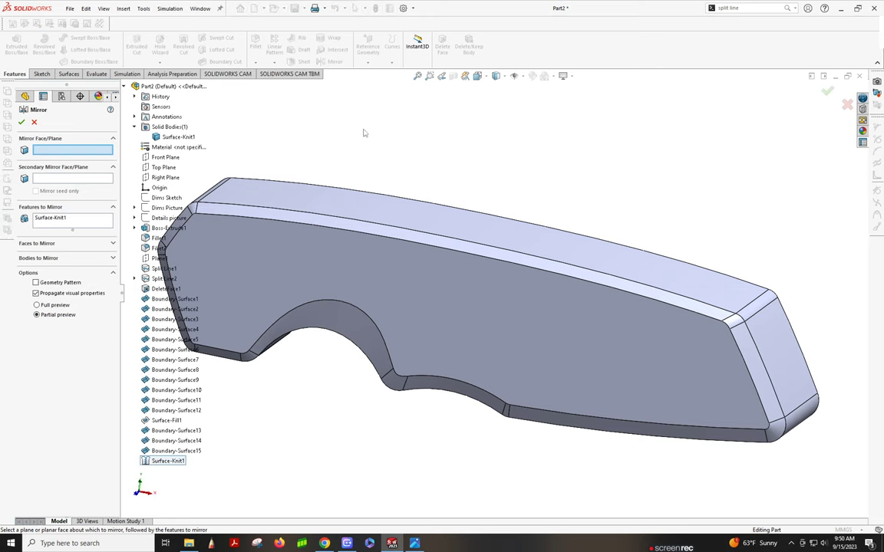
left_click(153, 158)
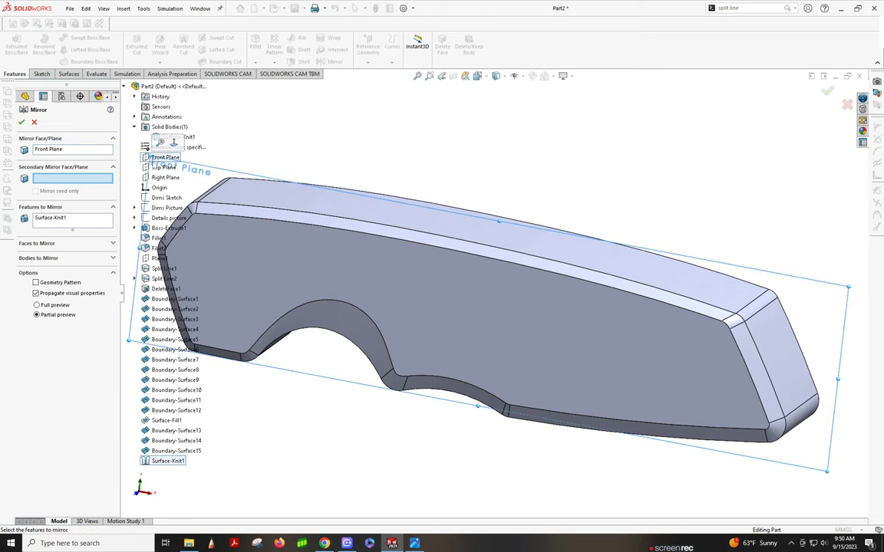
left_click(65, 222)
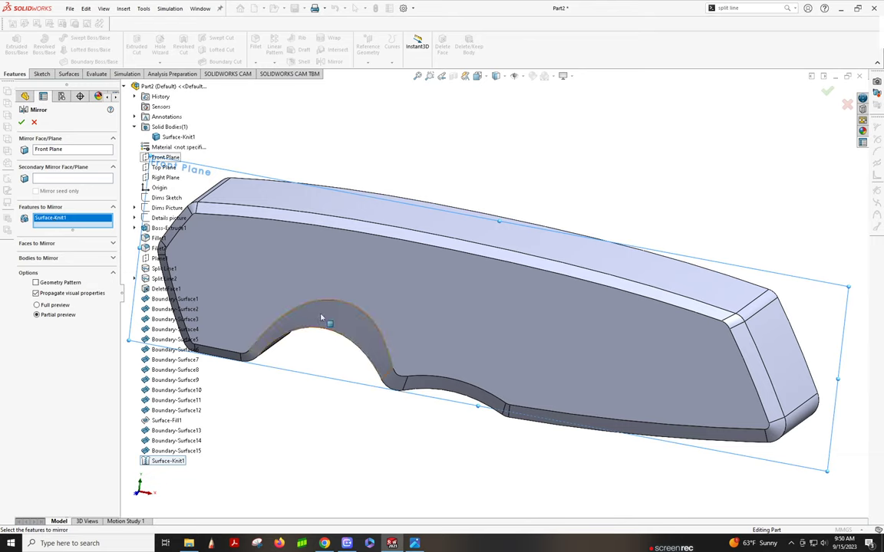
left_click(22, 122)
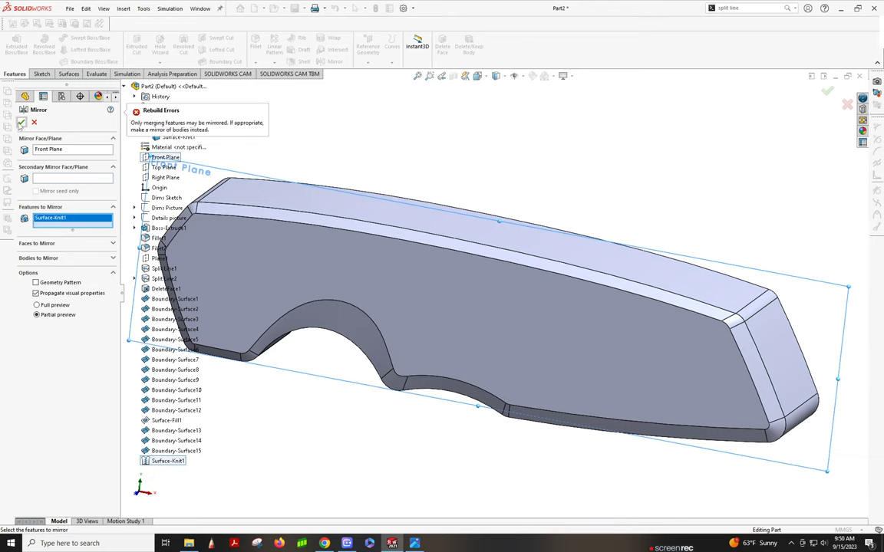
left_click(159, 463)
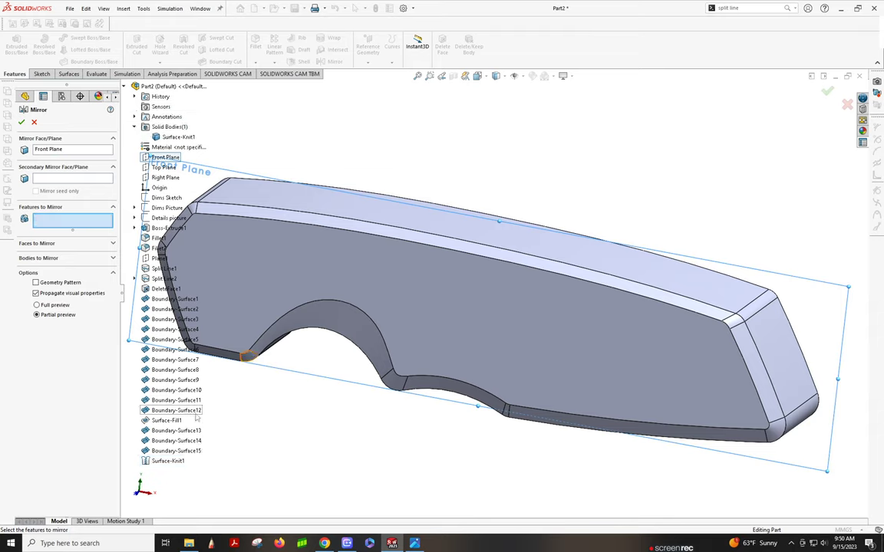
left_click(168, 460)
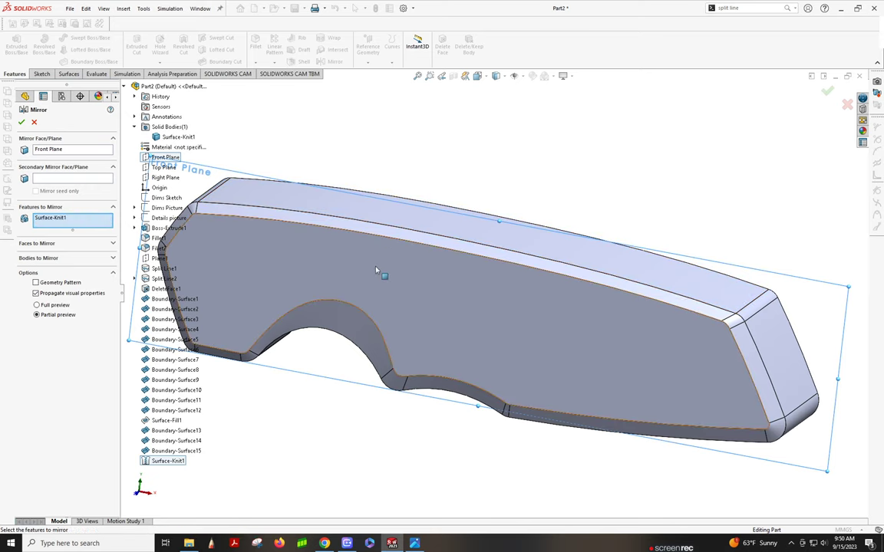
- Try to mirror all sixteen chamfer faces around the side face, along with Surface-Knit1, about the Front Plane, and cancel the mirror
scroll(381, 271, "up", 2)
scroll(264, 253, "down", 1)
left_click(34, 243)
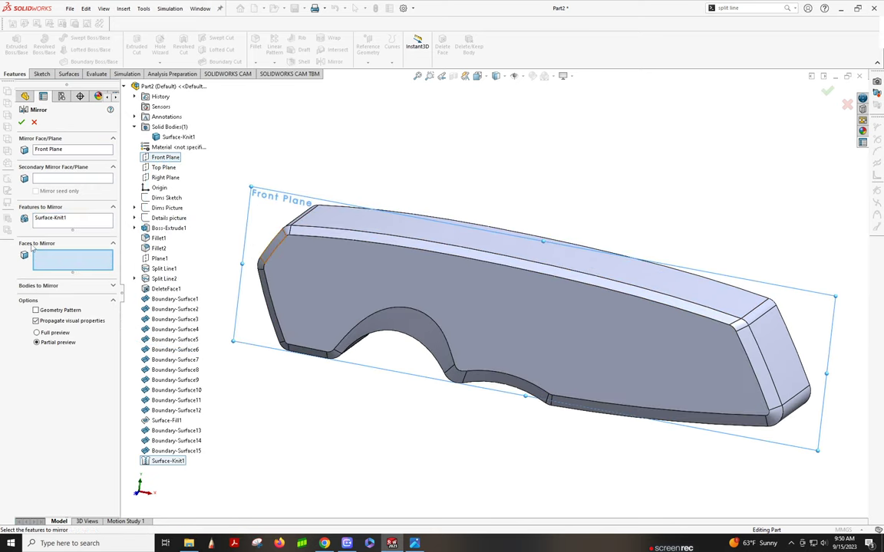
left_click(291, 231)
left_click(275, 245)
left_click(270, 251)
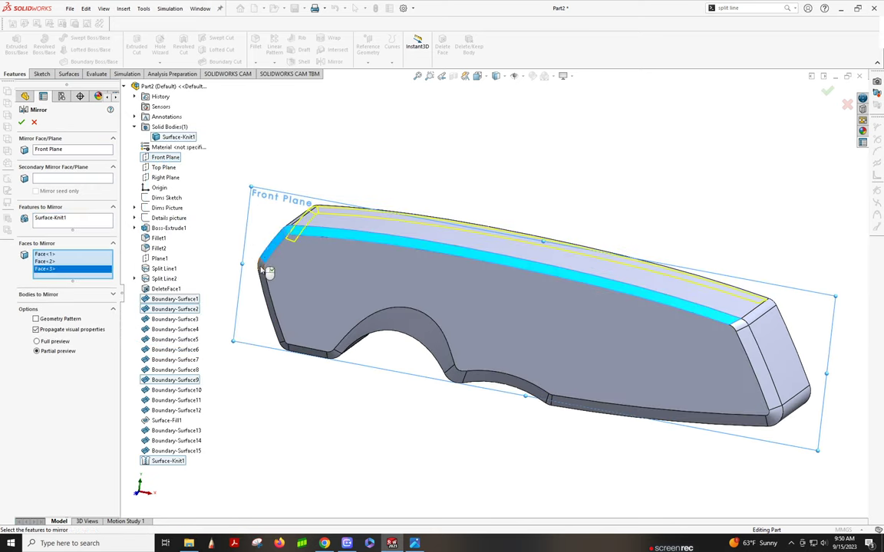
left_click(263, 265)
left_click(267, 293)
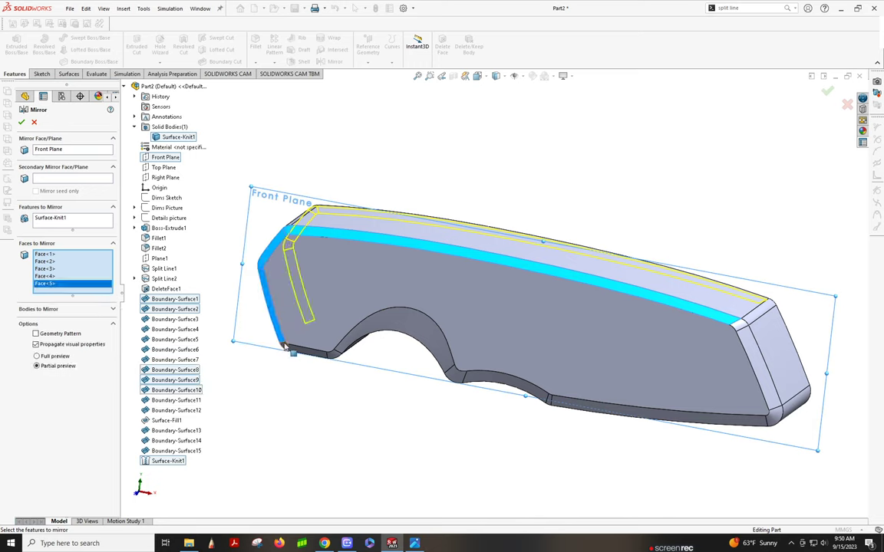
left_click(297, 353)
left_click(337, 358)
left_click(418, 303)
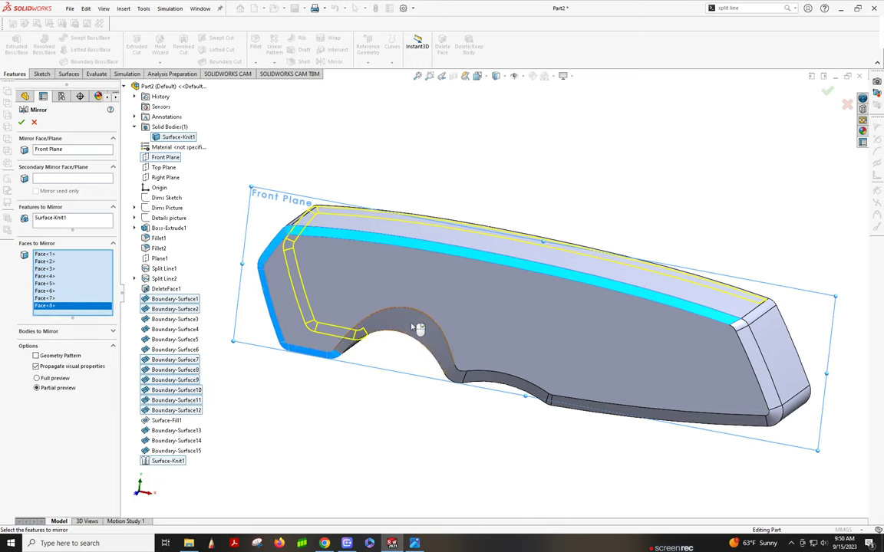
left_click(419, 328)
left_click(479, 378)
left_click(510, 372)
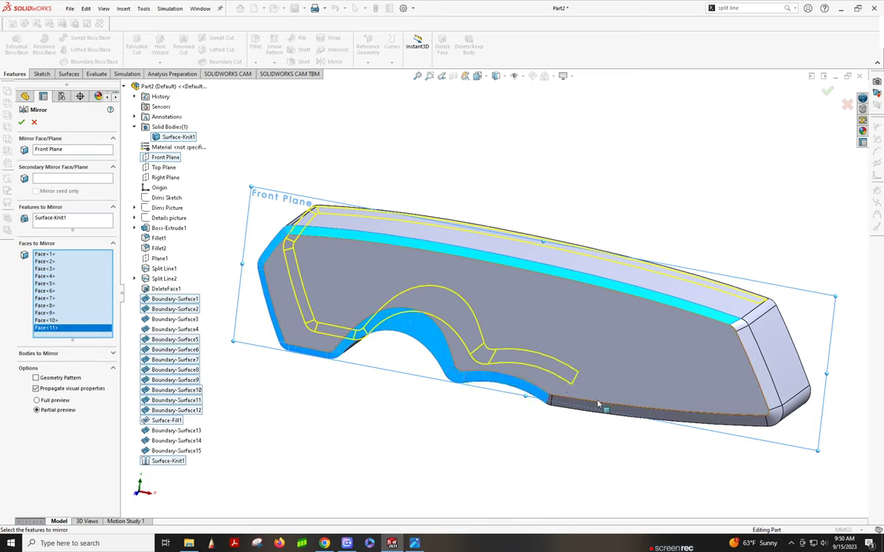
left_click(555, 409)
left_click(767, 418)
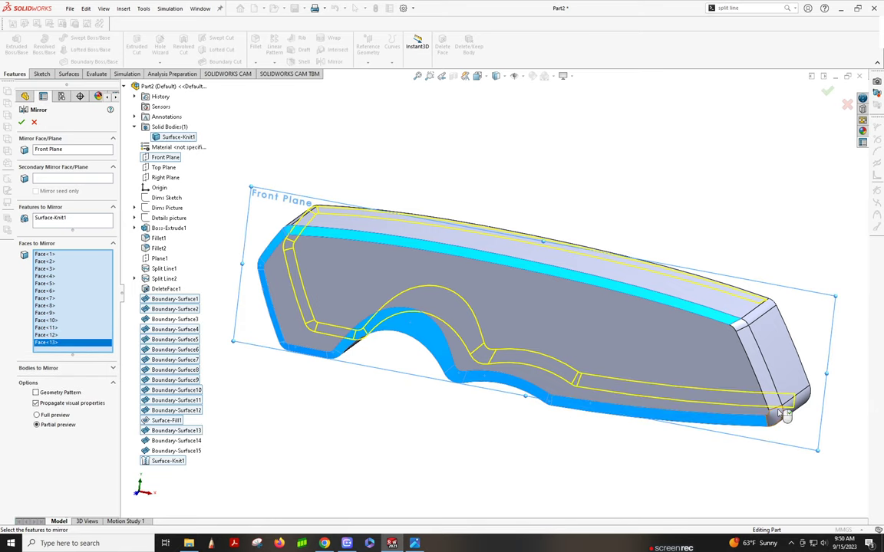
left_click(761, 366)
left_click(746, 315)
left_click(782, 331)
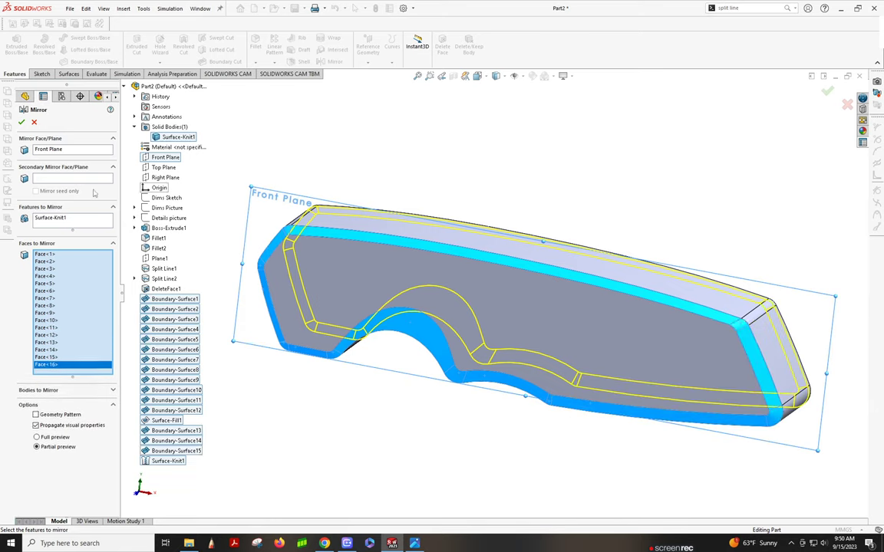
left_click(22, 122)
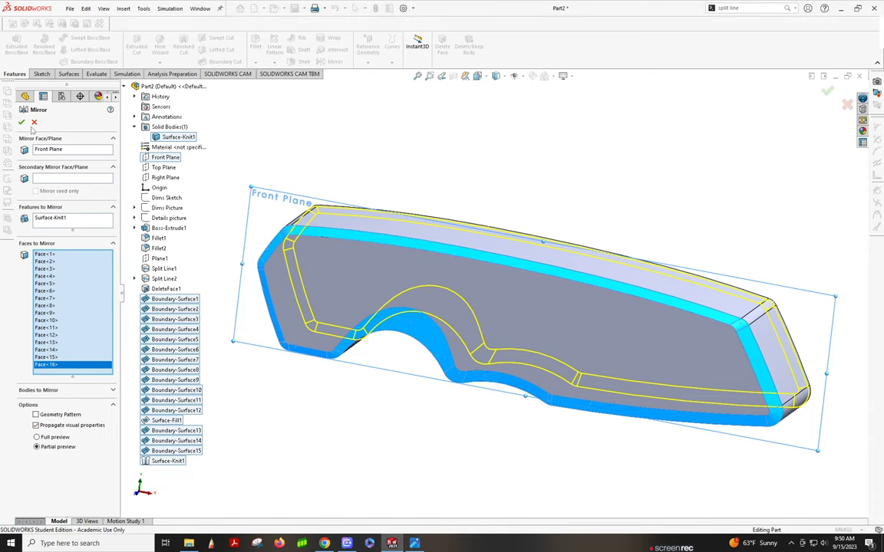
left_click(35, 122)
- Edit Boss-Extrude1 to turn off its Direction 2 extrusion and apply the change
scroll(560, 252, "up", 2)
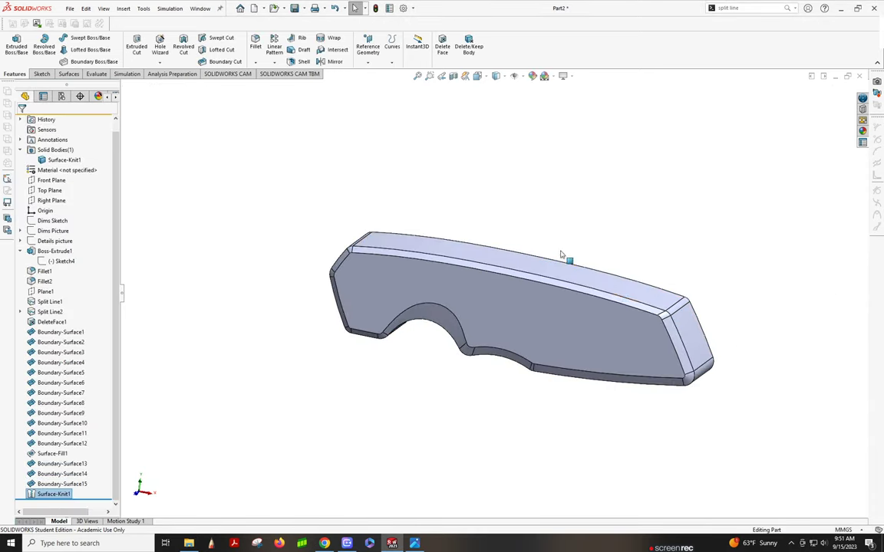
scroll(616, 296, "down", 2)
middle_click_drag(617, 298, 511, 288)
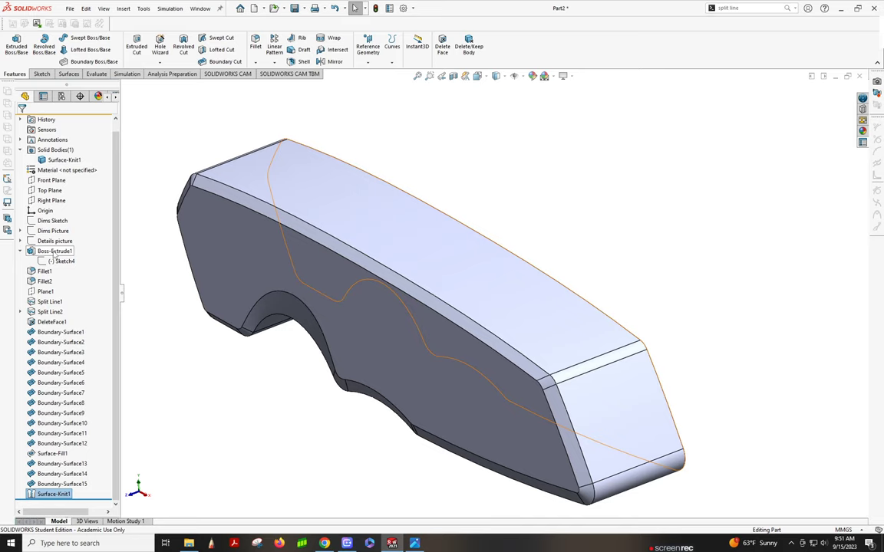
left_click(55, 255)
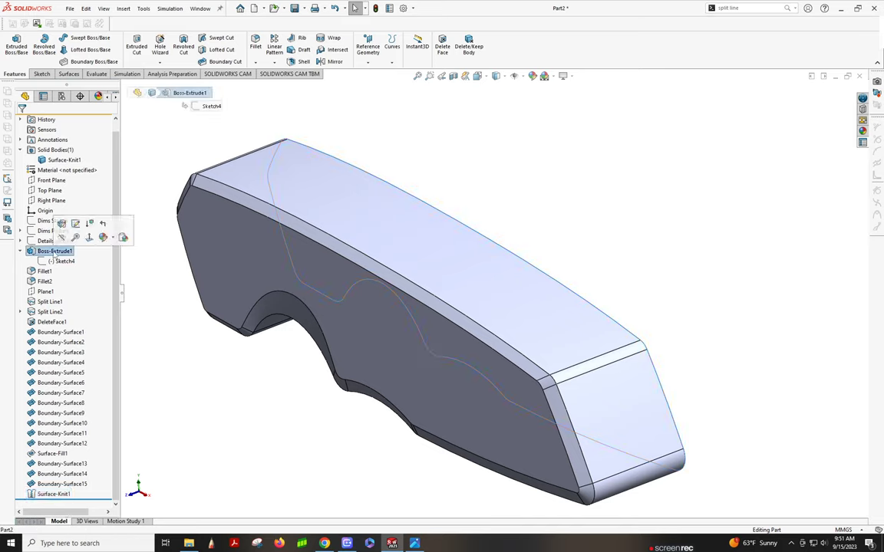
left_click(61, 224)
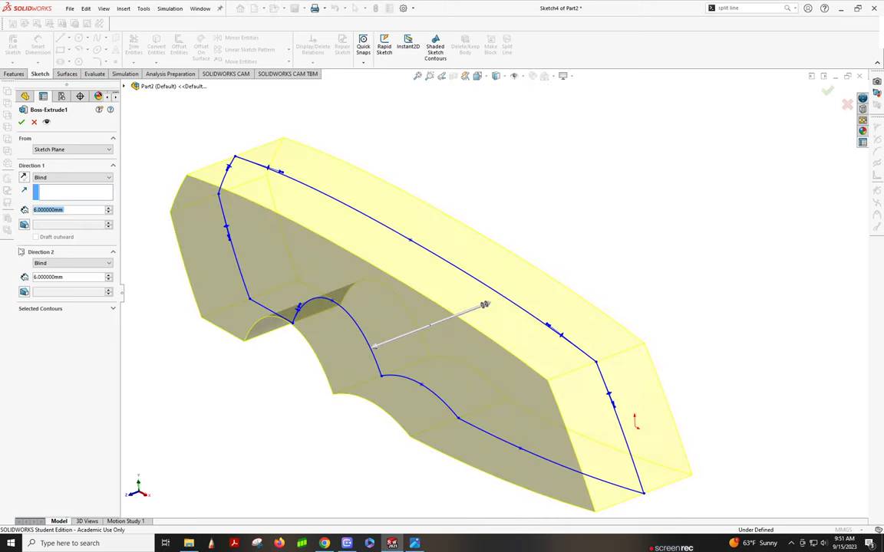
left_click(21, 252)
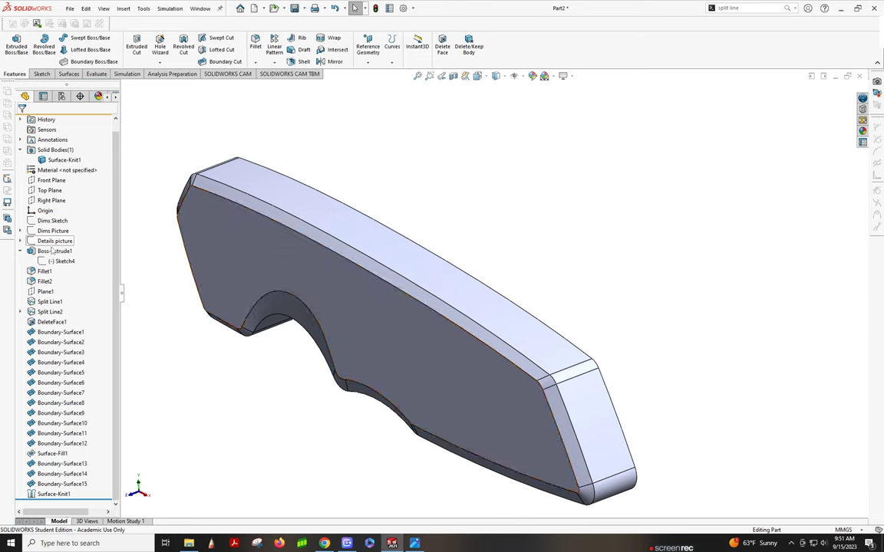
- Turn Direction 2 of Boss-Extrude1 back on as a Blind 6 mm extrusion and apply the change
left_click(40, 252)
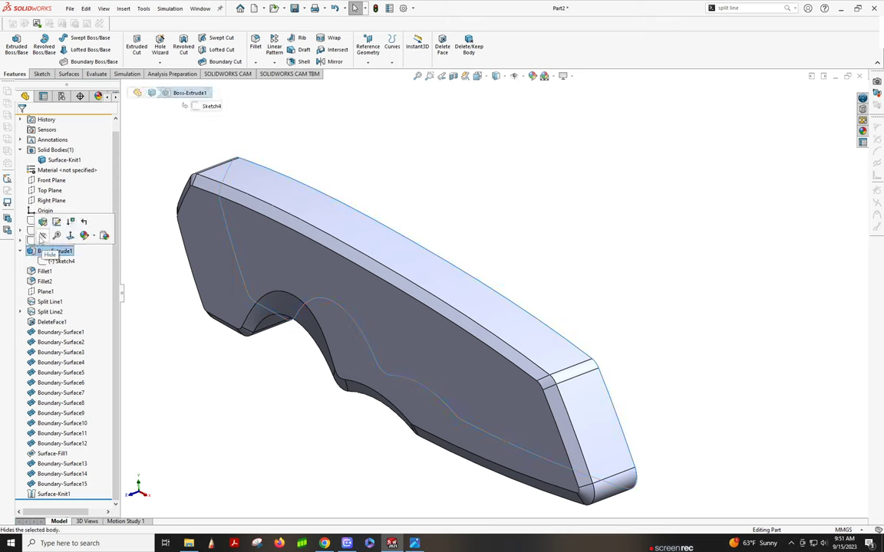
left_click(43, 221)
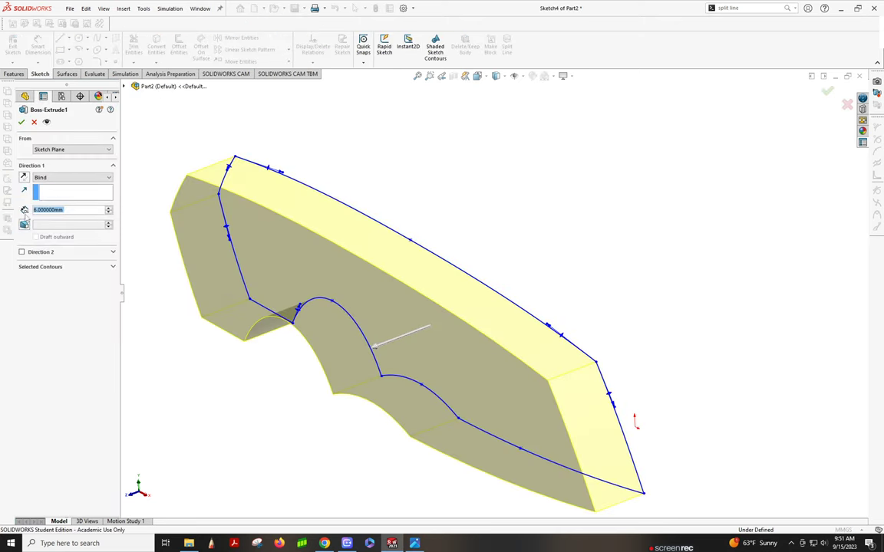
left_click(22, 253)
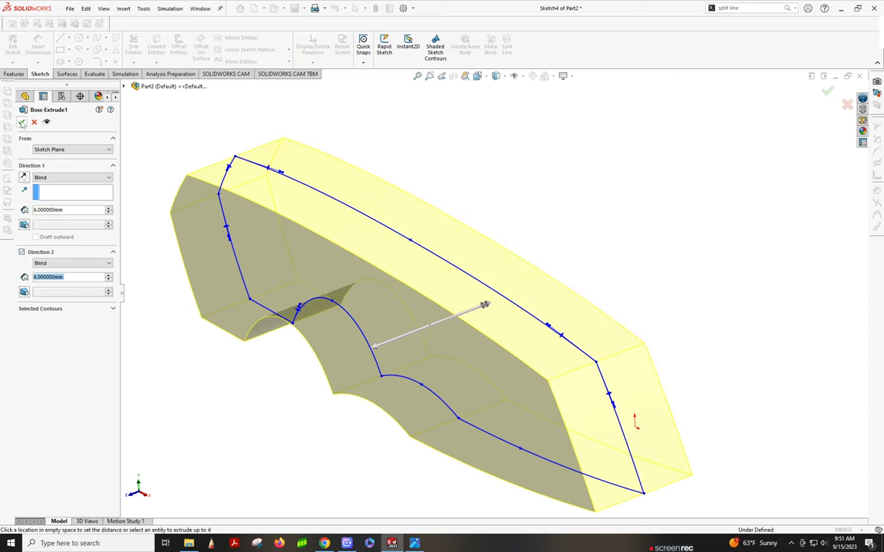
left_click(22, 122)
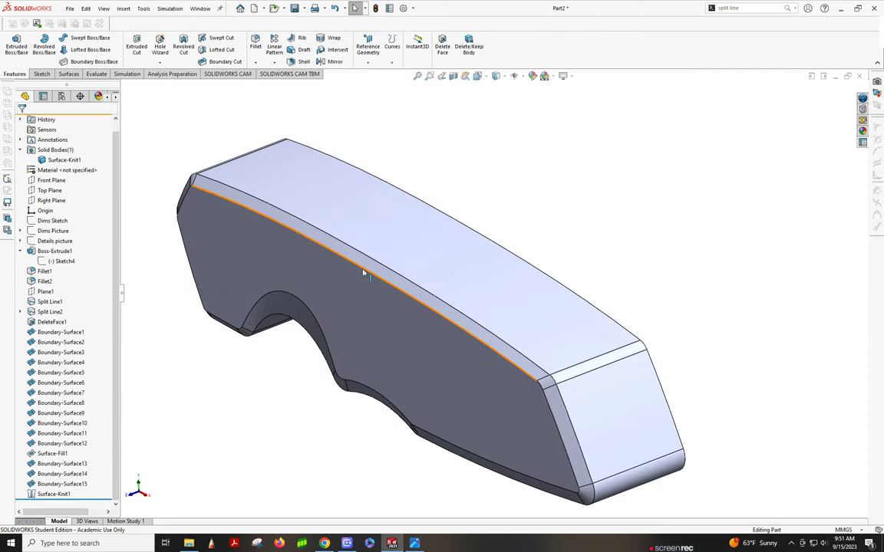
- Roll the feature history back to before Surface-Knit1 and forward again to include it
left_click(46, 494)
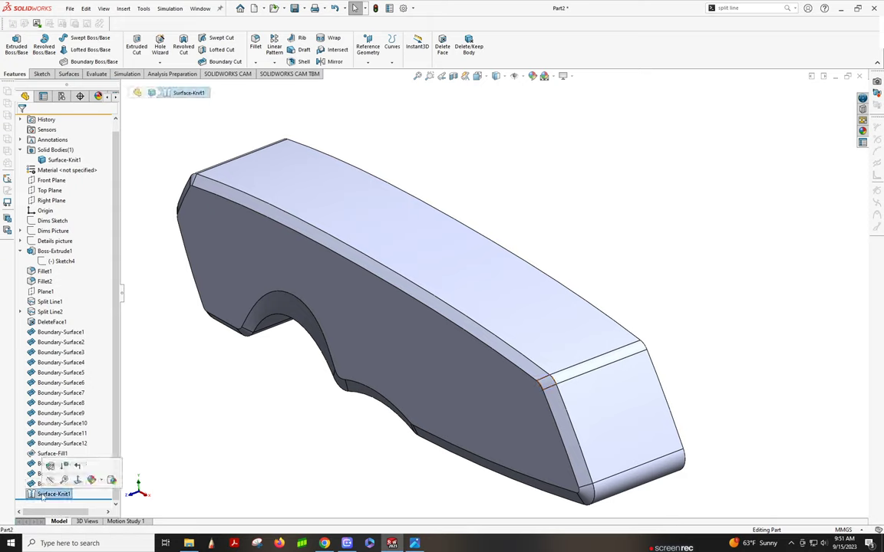
left_click(161, 484)
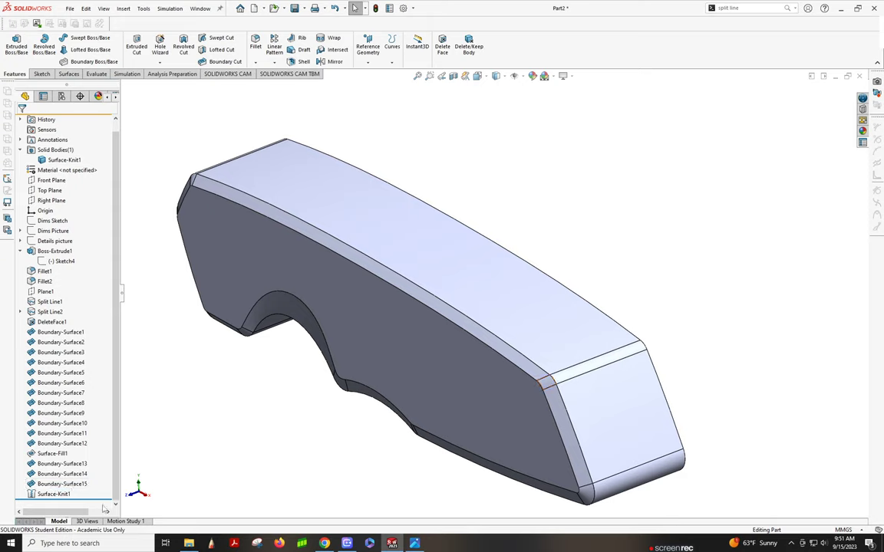
left_click_drag(95, 500, 95, 489)
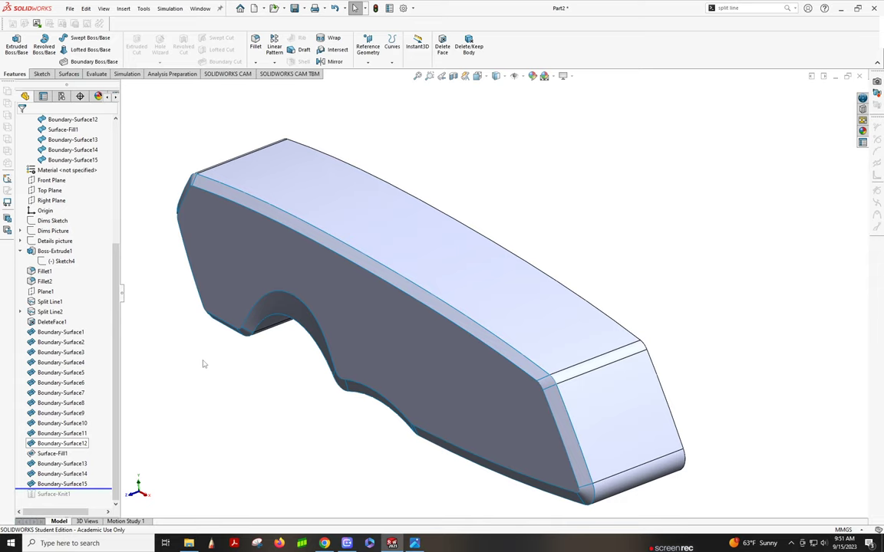
left_click_drag(104, 489, 103, 499)
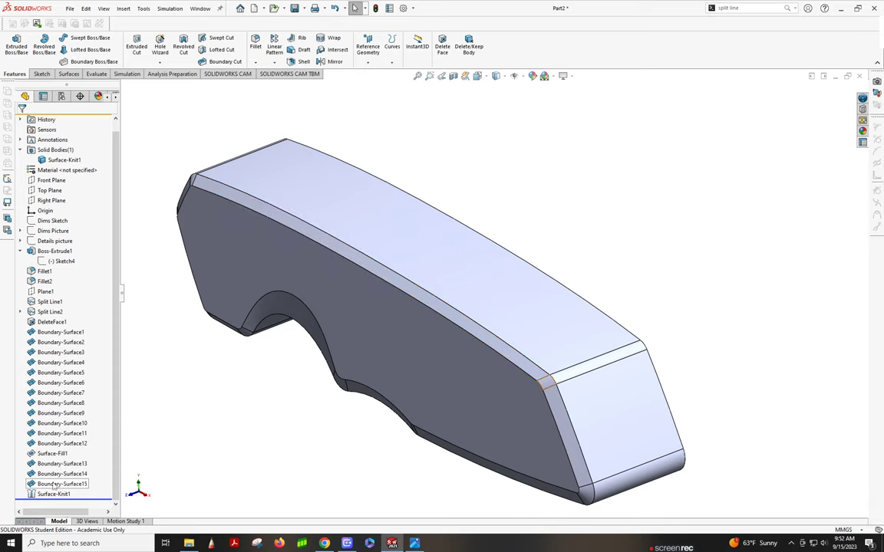
left_click(89, 500)
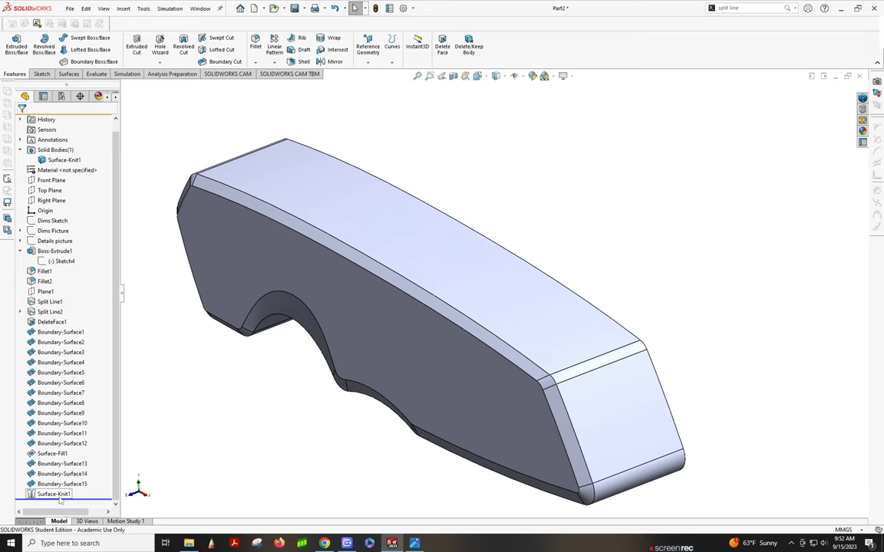
- Edit Surface-Knit1 to drop the main handle body surface DeleteFace1[1] from the knit, with Create solid off, and apply the change
left_click(58, 495)
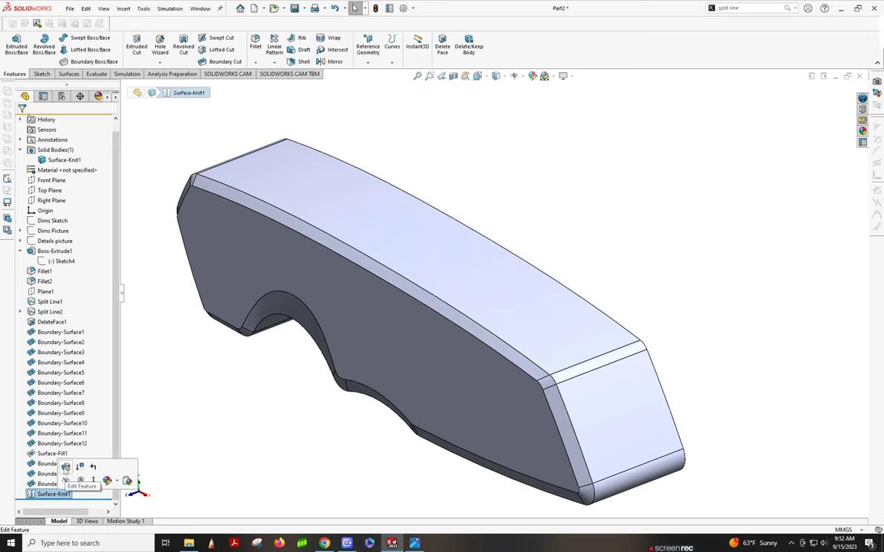
left_click(65, 466)
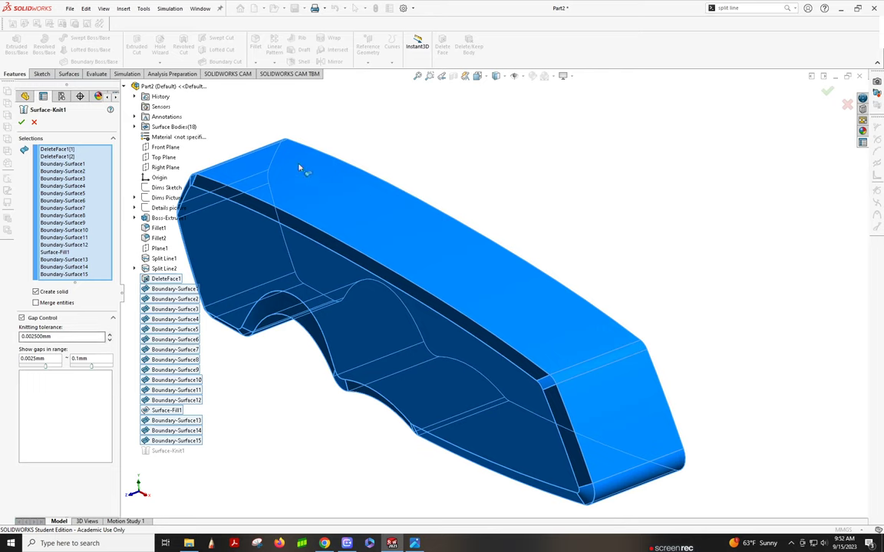
left_click(364, 194)
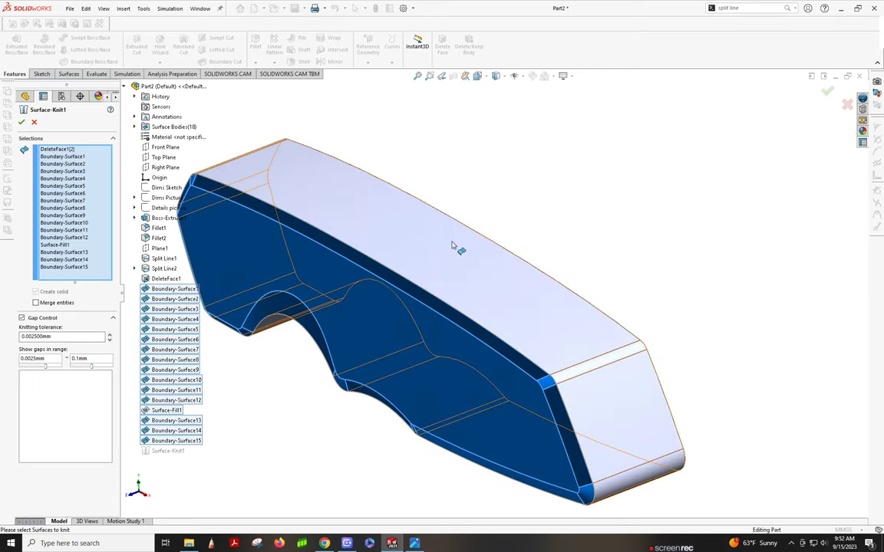
middle_click_drag(456, 246, 422, 258)
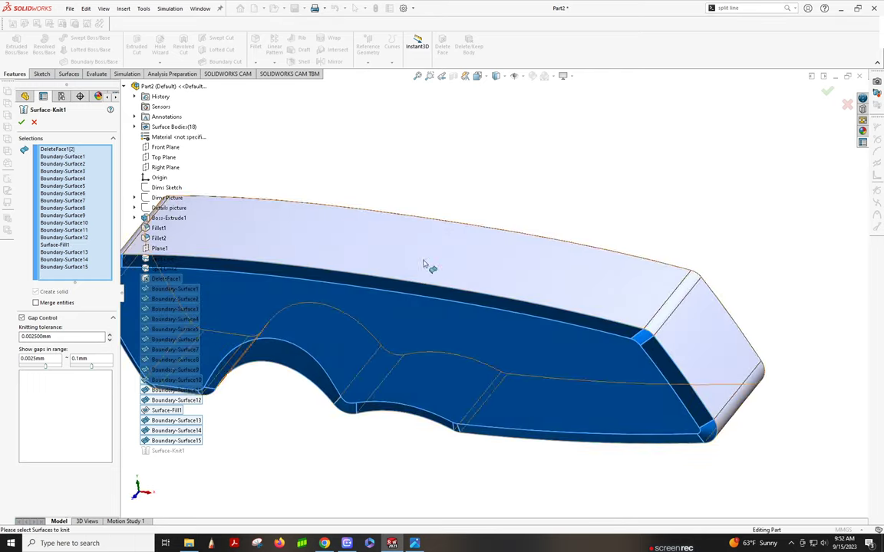
left_click(21, 123)
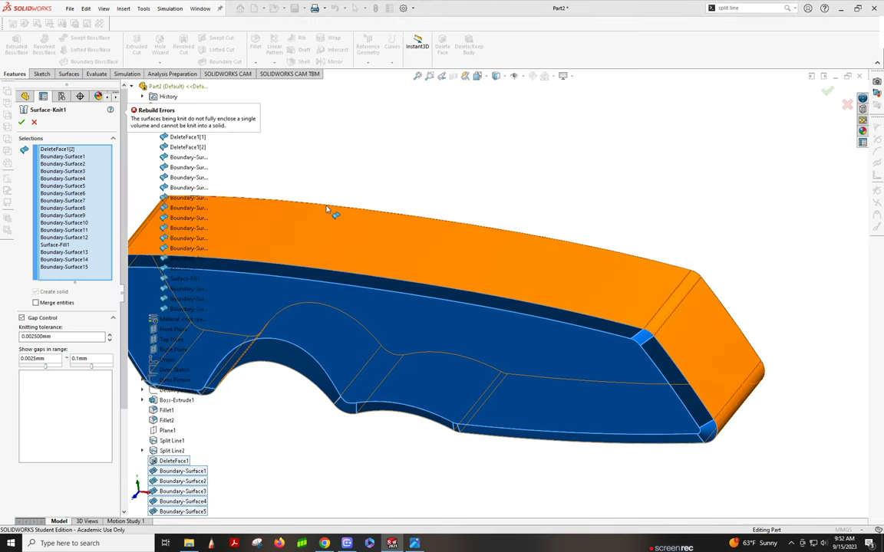
left_click(21, 317)
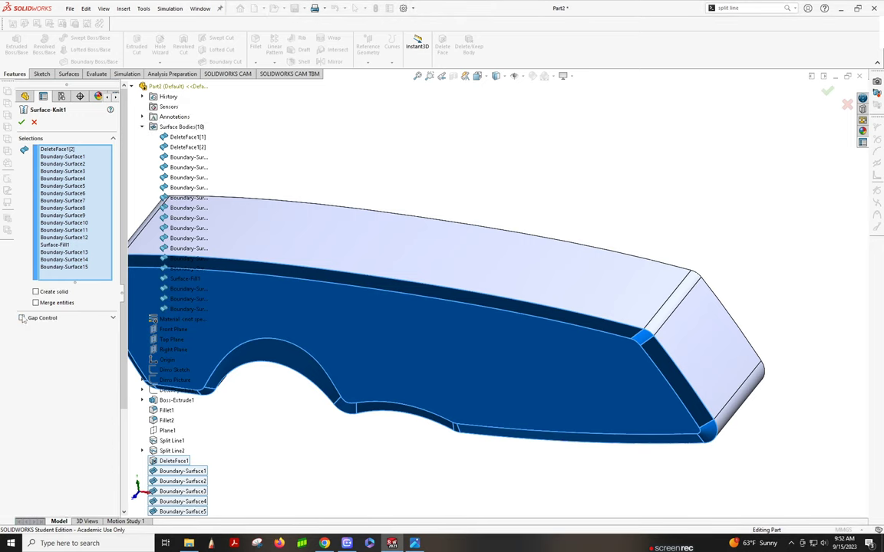
left_click(22, 318)
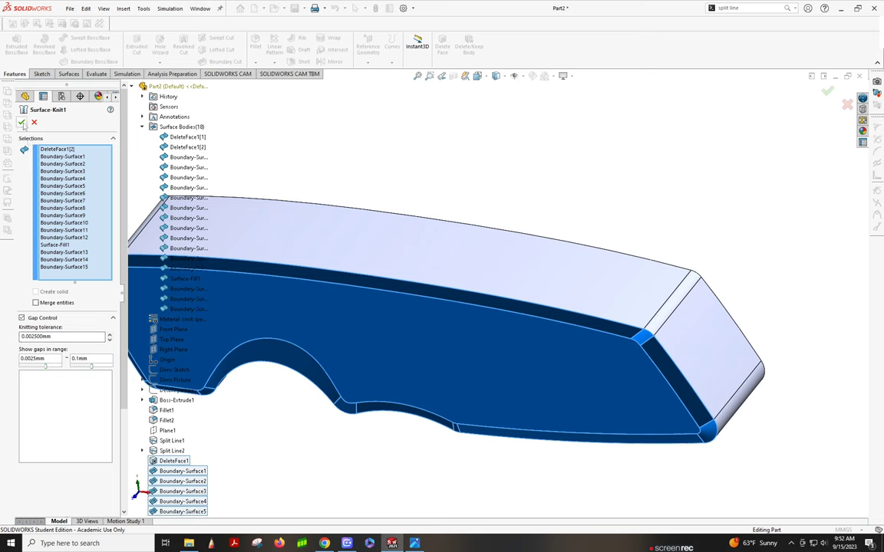
key("Return")
middle_click_drag(469, 300, 479, 328)
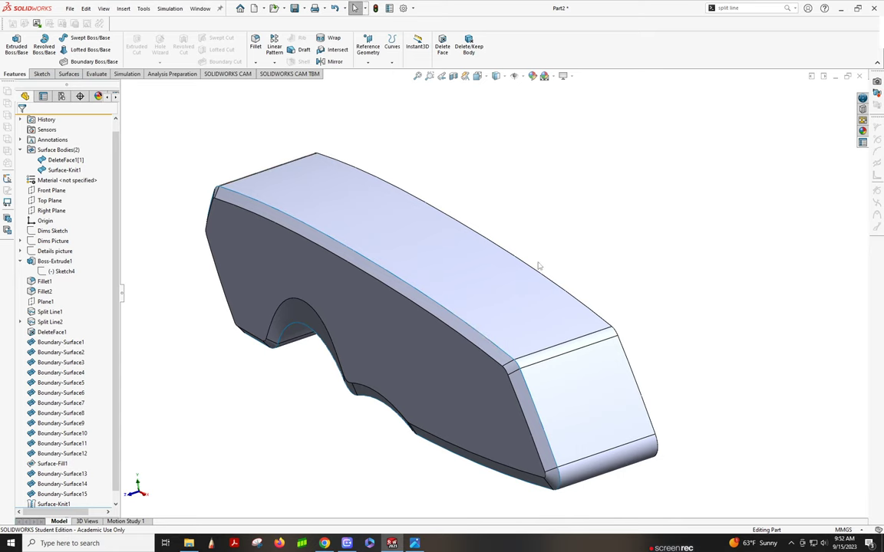
- Edit Surface-Knit1 again to exclude the flat side face DeleteFace1[2], leaving only the chamfer surfaces, and apply the change
scroll(61, 460, "down", 1)
left_click(59, 495)
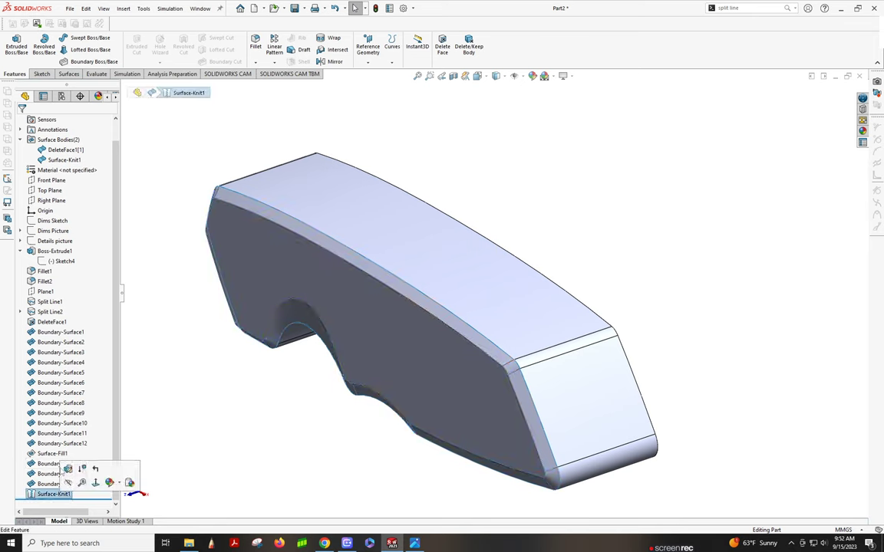
left_click(68, 469)
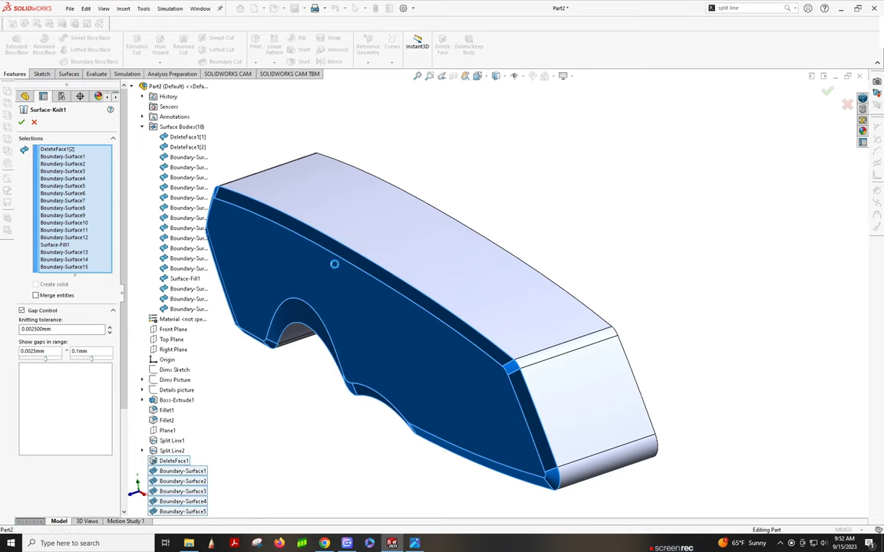
left_click(332, 312)
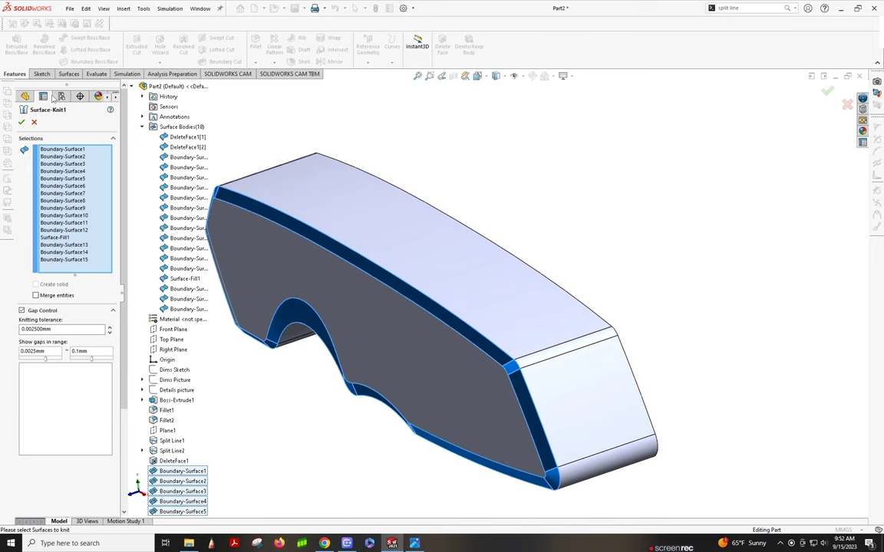
left_click(19, 123)
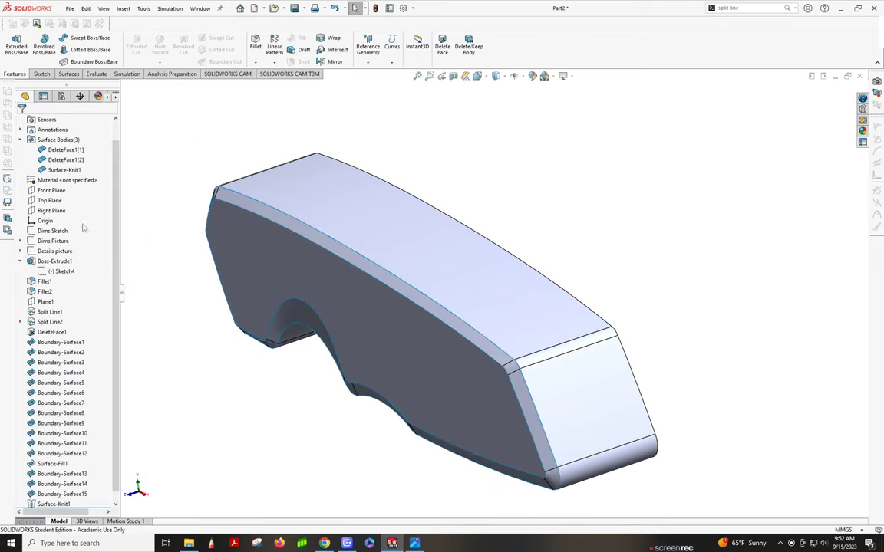
- Mirror the knitted chamfer surface body Surface-Knit1 about the Front Plane
left_click(333, 62)
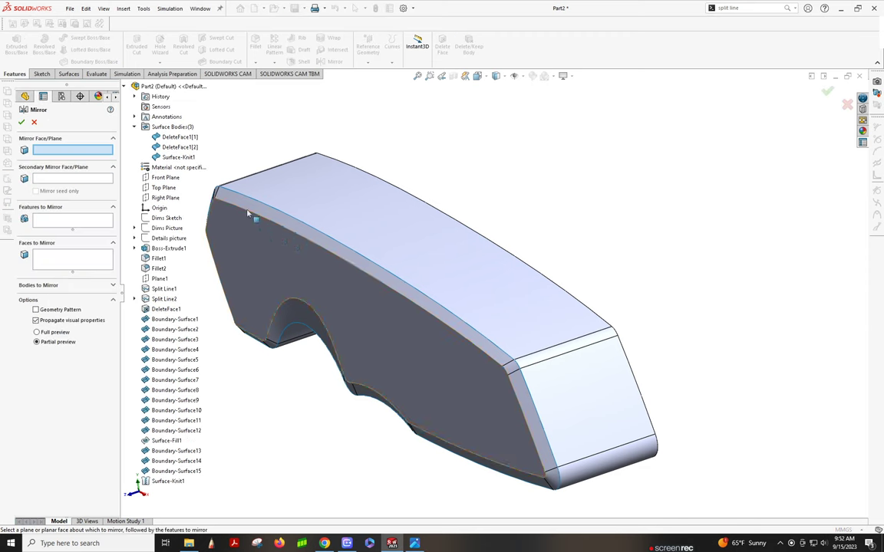
left_click(162, 178)
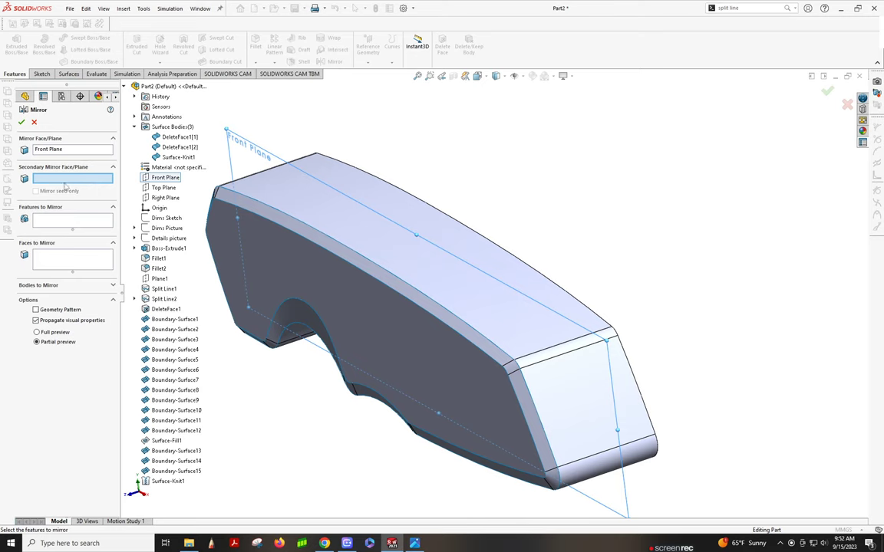
left_click(46, 284)
left_click(257, 210)
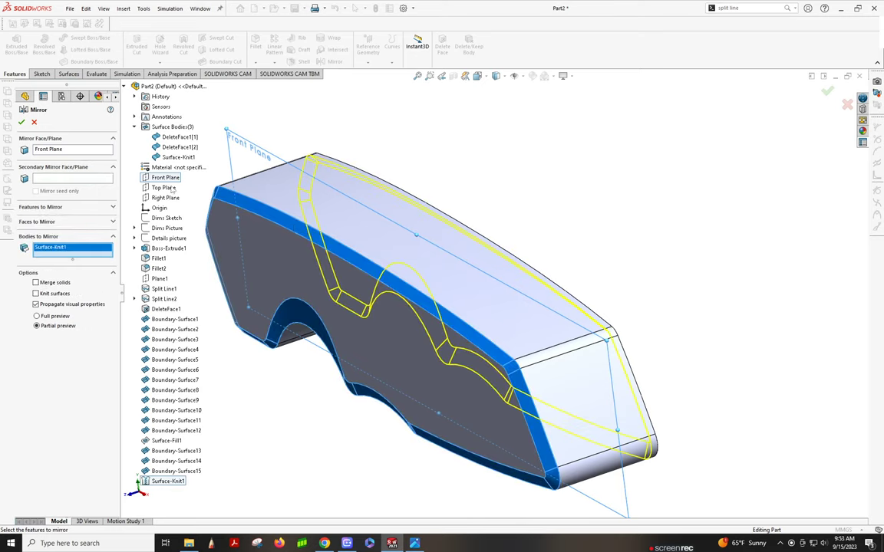
left_click(22, 122)
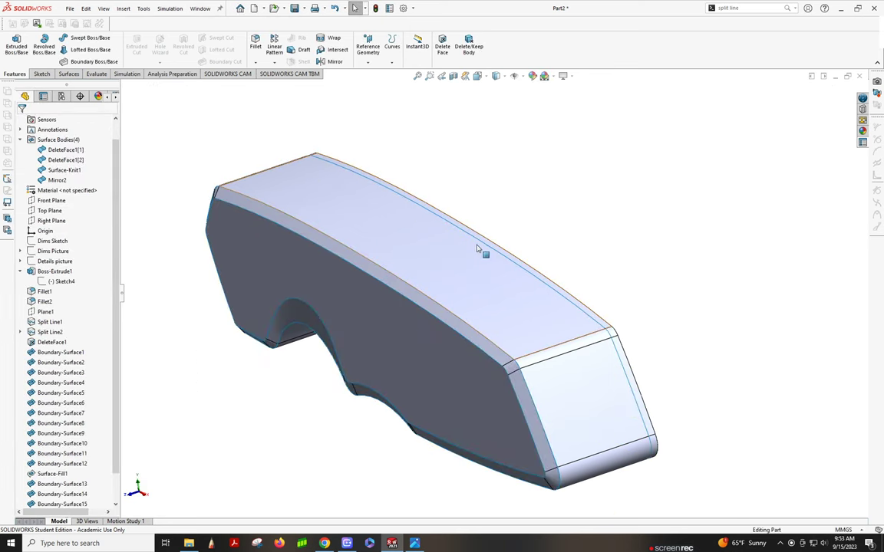
middle_click_drag(479, 248, 369, 187)
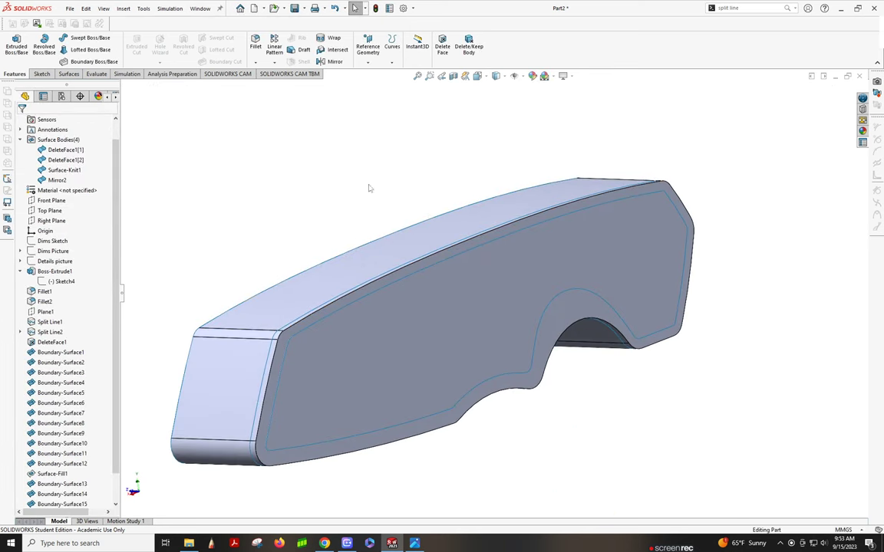
- Trim the handle body surface with the Mirror2 chamfer as trim tool, keeping the outer walls and the inner area of the unchamfered side
left_click(69, 73)
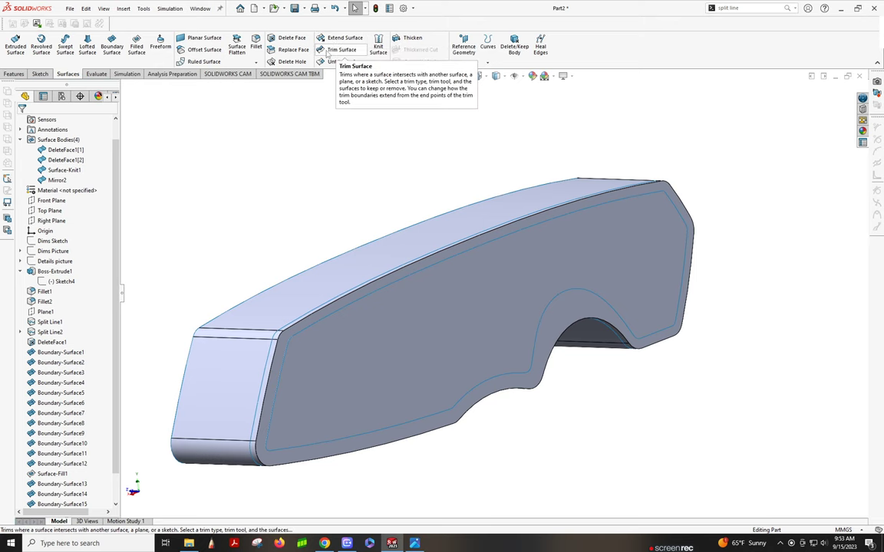
left_click(338, 50)
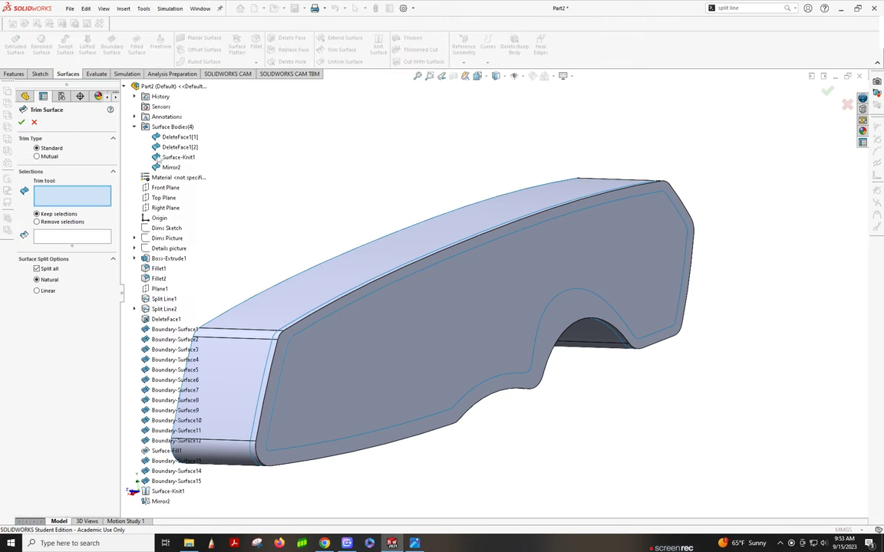
left_click(171, 168)
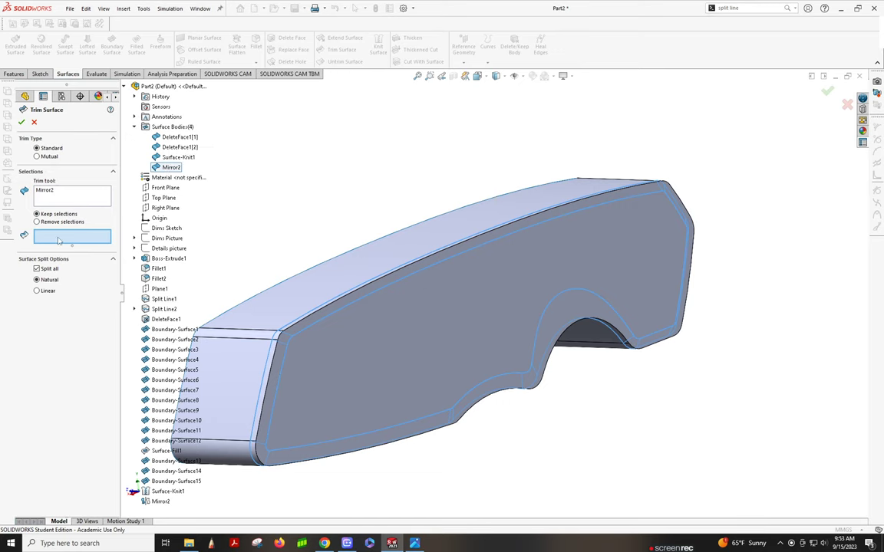
left_click(325, 292)
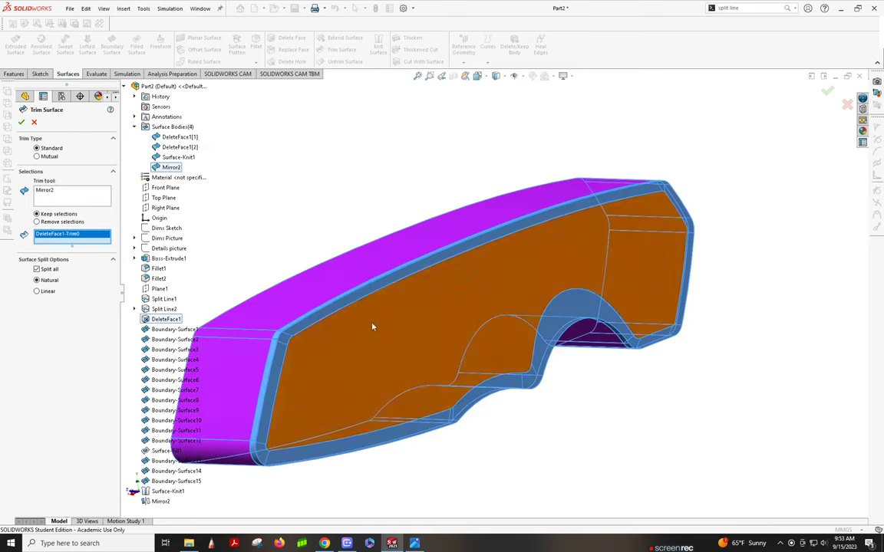
left_click(375, 329)
left_click(21, 123)
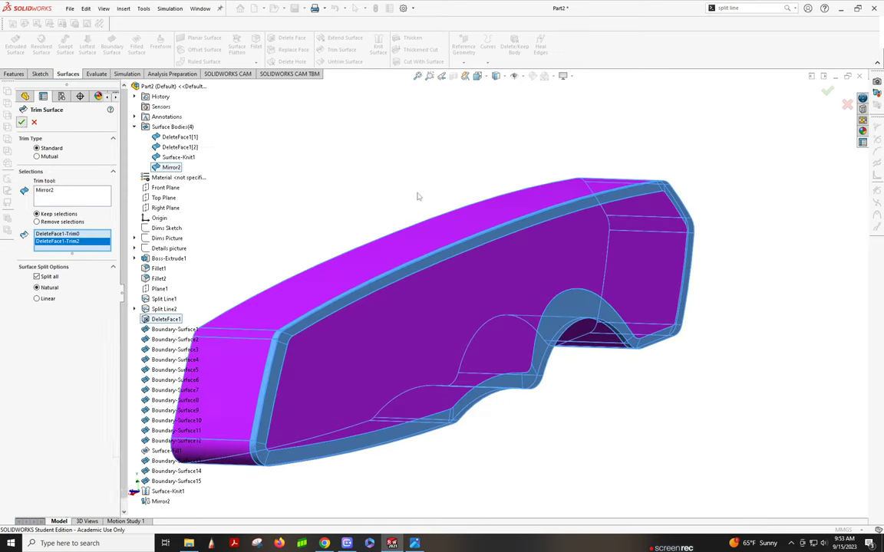
middle_click_drag(421, 286, 422, 307)
- Knit both trimmed surfaces, the mirrored chamfer, the opposite side face and Surface-Knit1 together with Create solid enabled
left_click(378, 48)
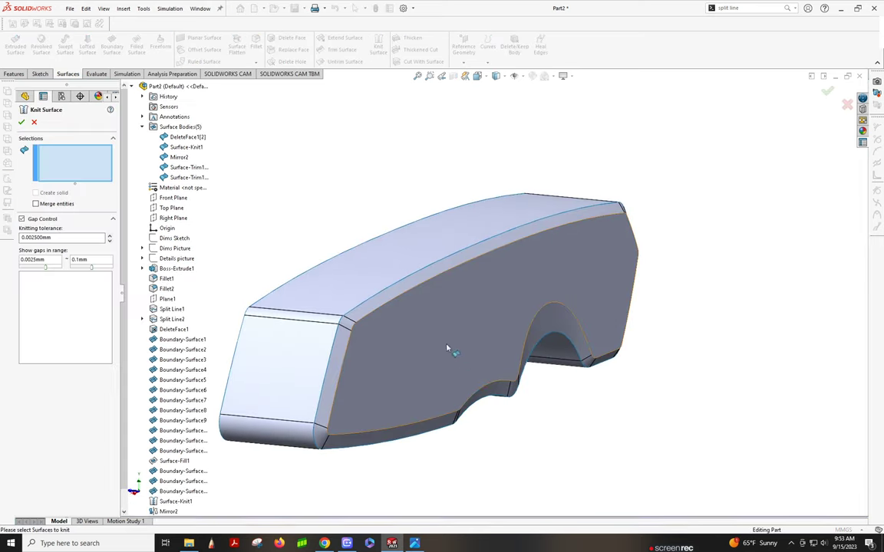
left_click(450, 351)
left_click(405, 296)
left_click(360, 298)
middle_click_drag(360, 298, 465, 280)
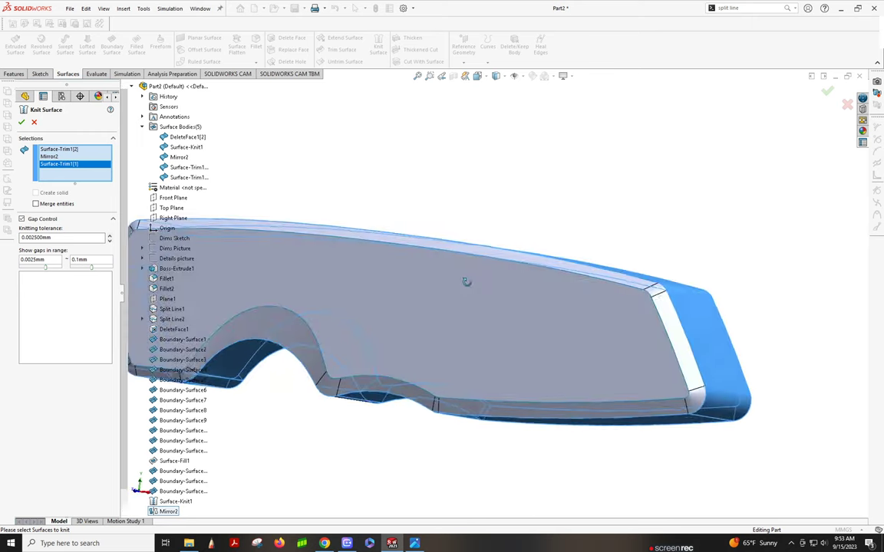
left_click(470, 255)
left_click(476, 253)
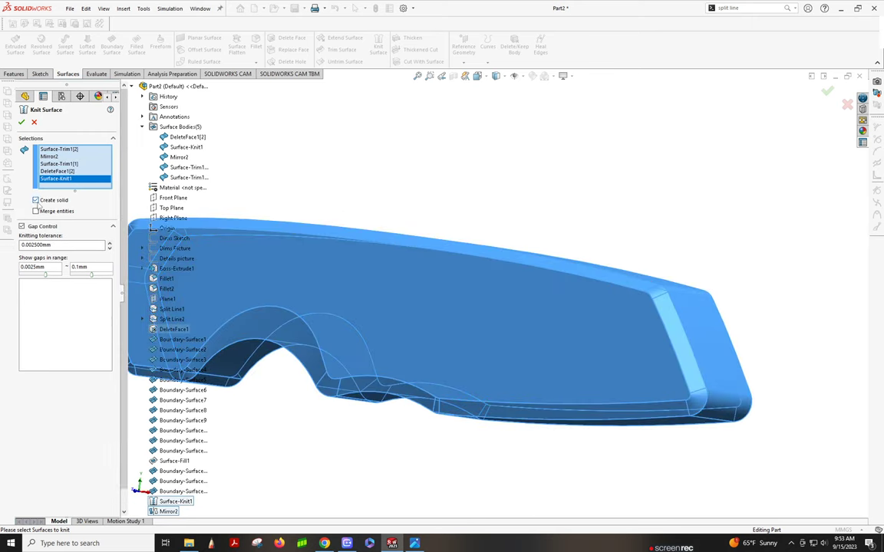
key("Return")
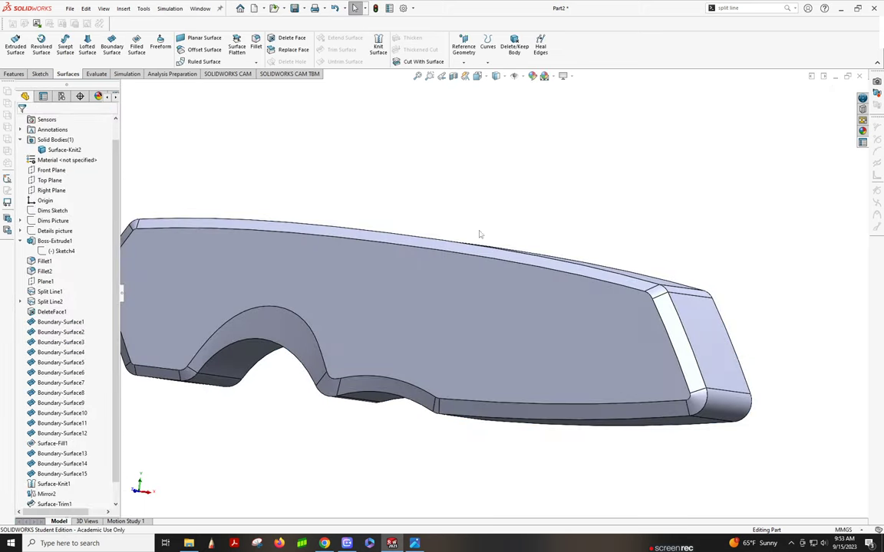
middle_click_drag(479, 228, 404, 249)
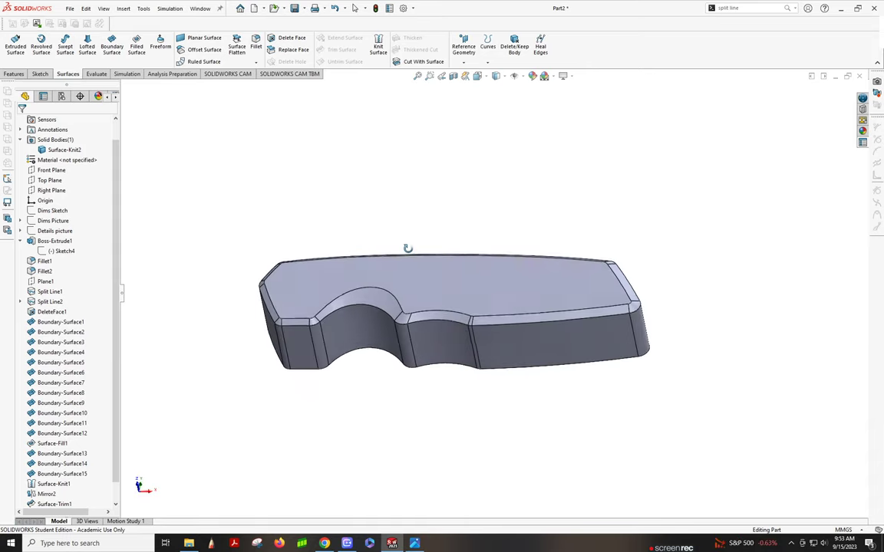